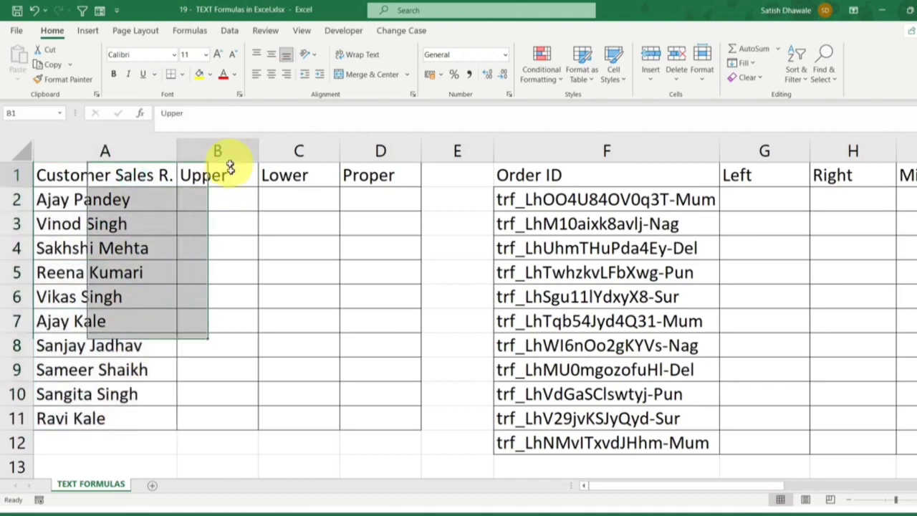
click(109, 202)
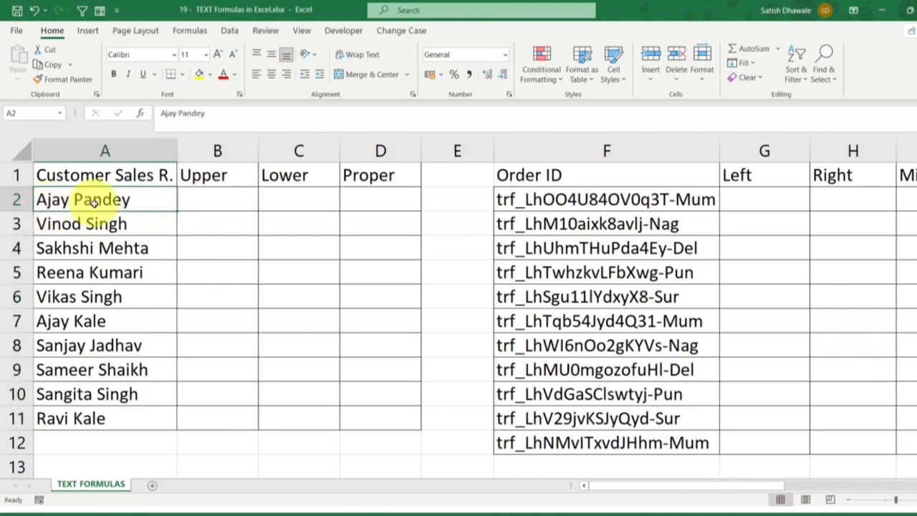
drag(215, 175, 231, 466)
click(230, 199)
text(=)
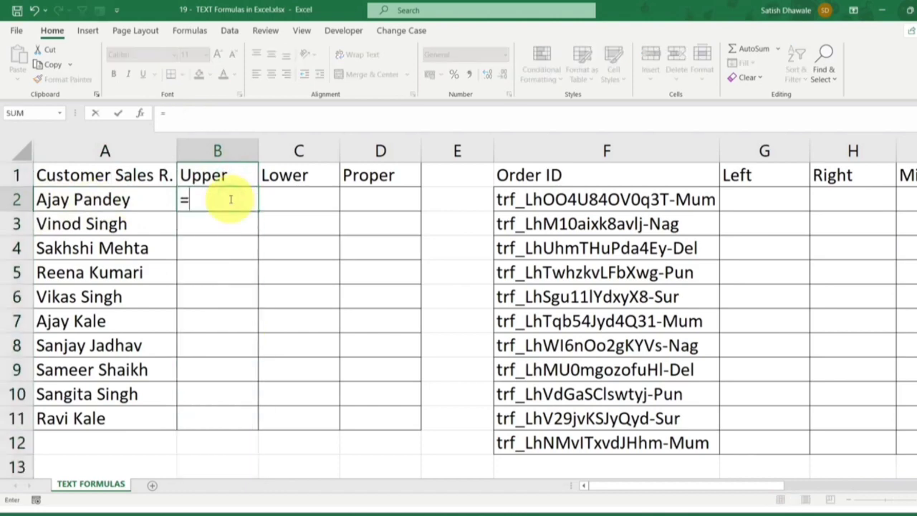
text(UPP)
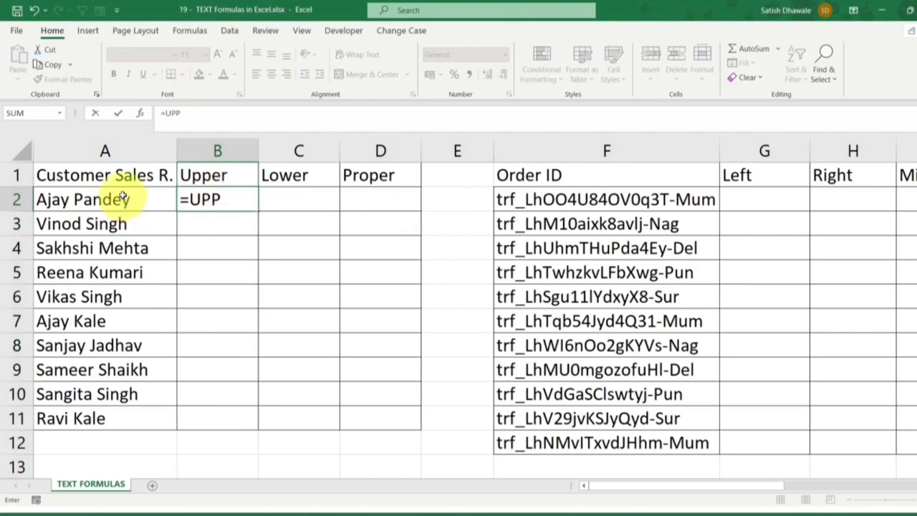
drag(123, 199, 104, 416)
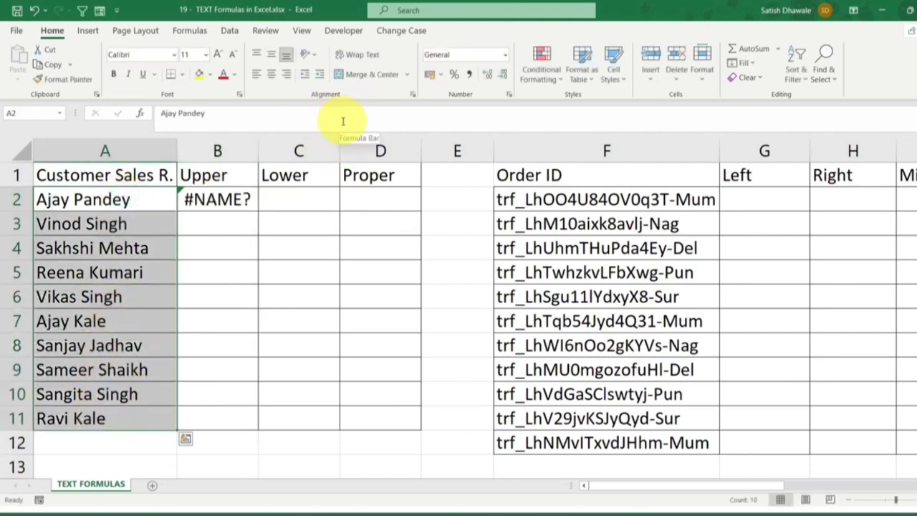
click(226, 199)
key(Delete)
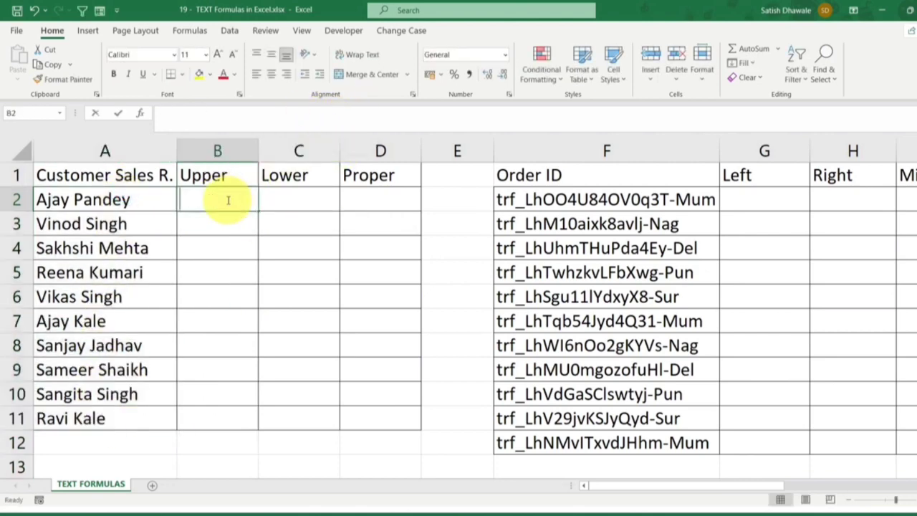
Enter the formula =UPPER(A2) in cell B2 to convert the first customer sales representative's name to uppercase
text(=UPP)
key(Tab)
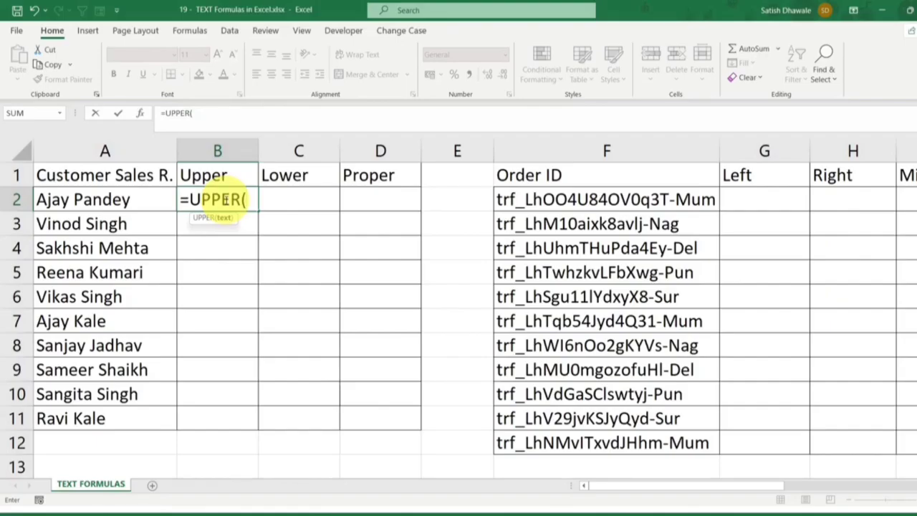
click(115, 190)
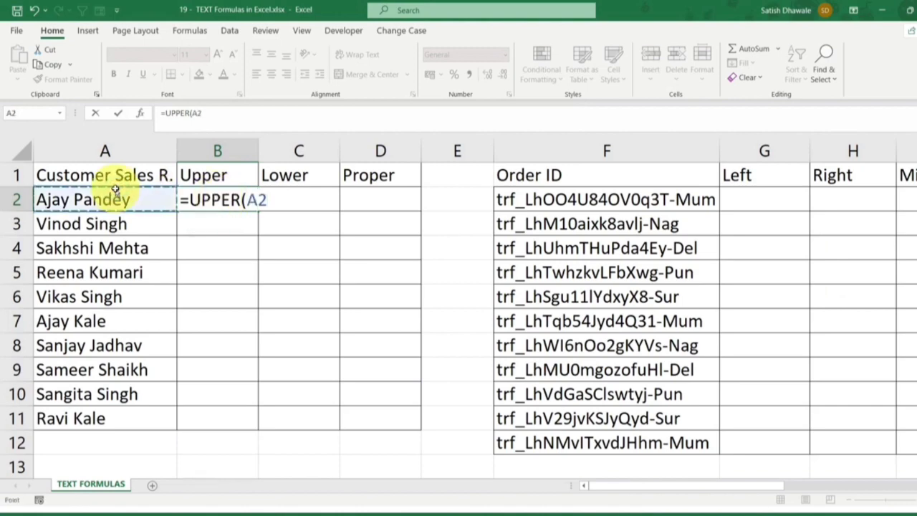
key(Return)
Fill the UPPER formula from B2 down to B11 and fit column B's width to its contents
double_click(258, 147)
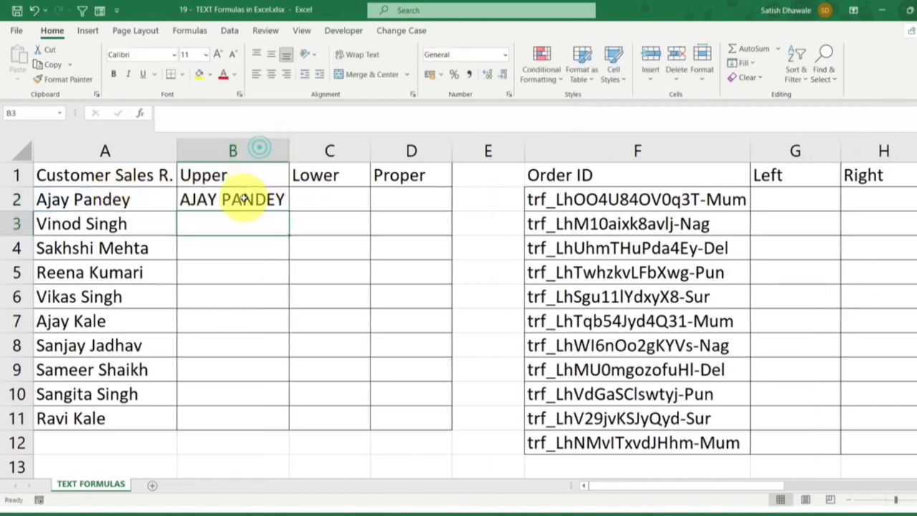
click(244, 199)
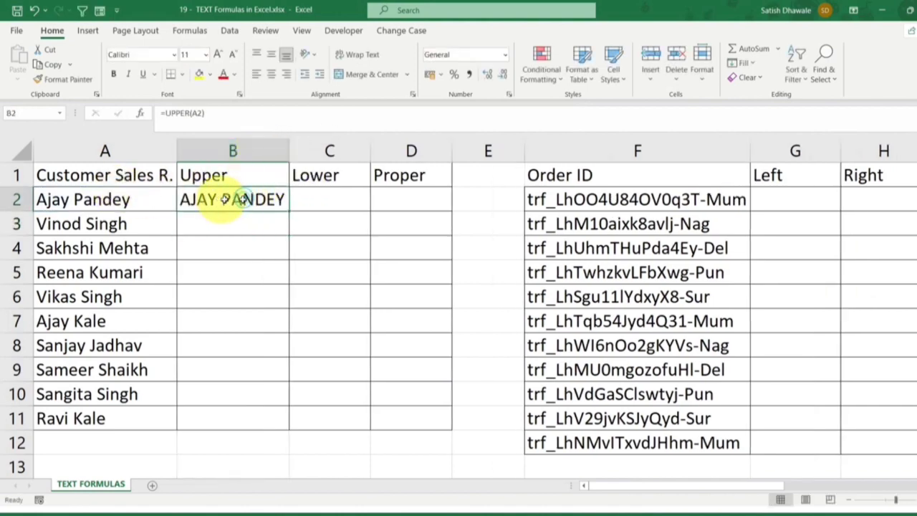
double_click(289, 210)
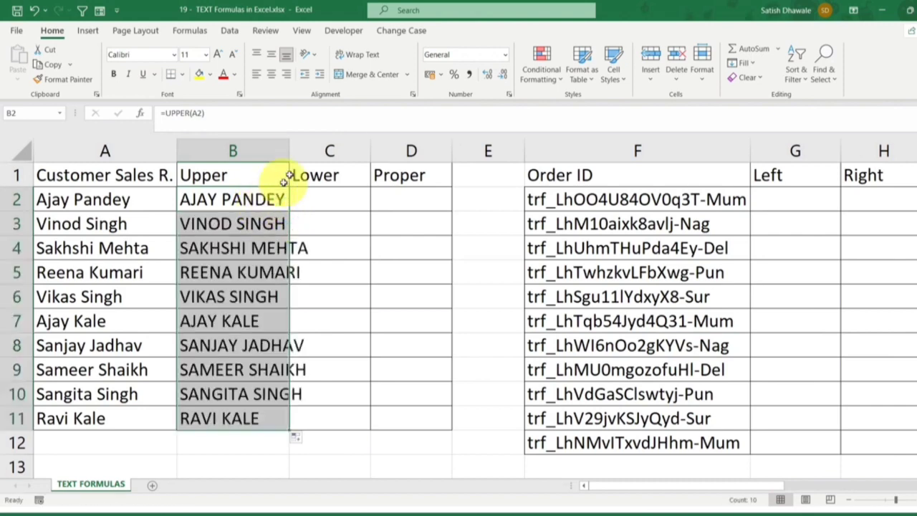
double_click(290, 149)
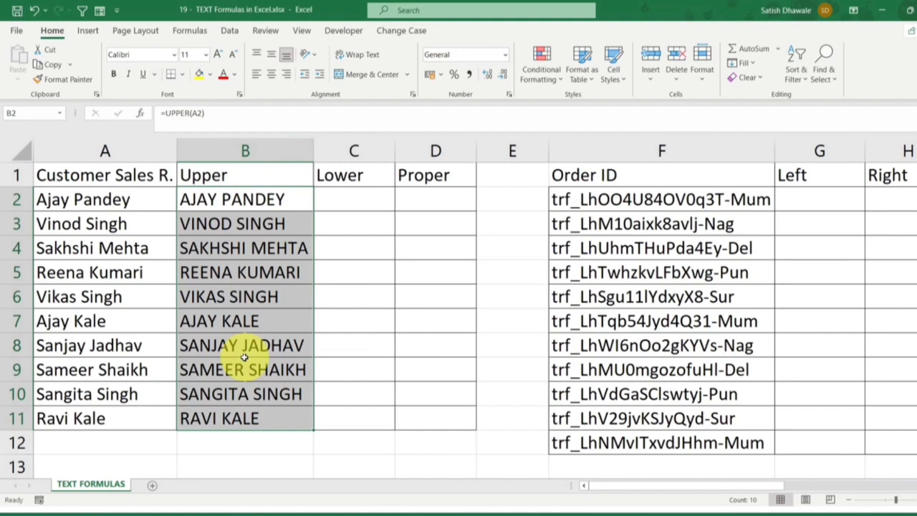
double_click(277, 202)
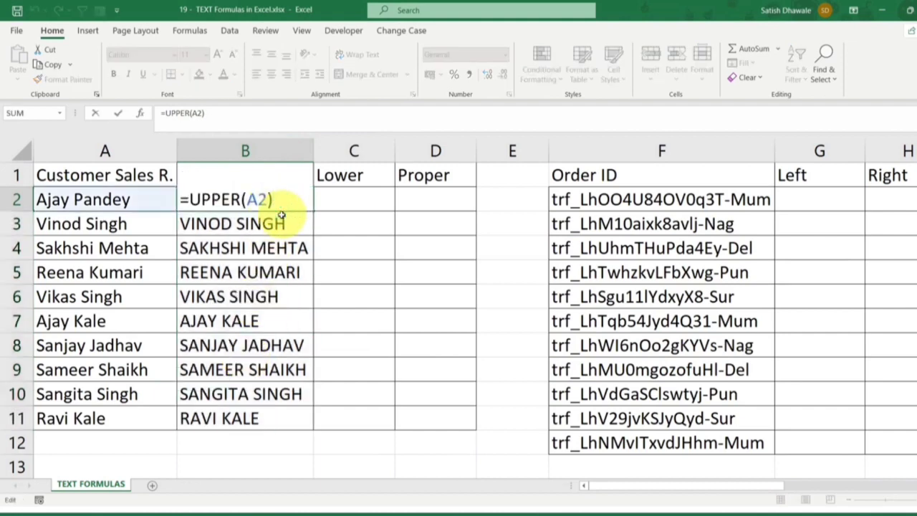
key(Escape)
double_click(279, 201)
key(Escape)
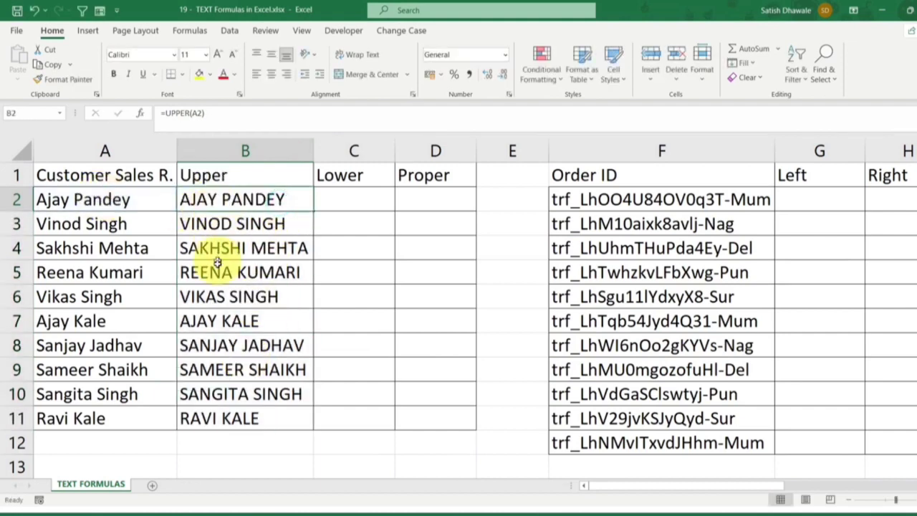
Copy the uppercase names in B2:B11 and paste them as values over the original names starting at A2
drag(266, 199, 213, 421)
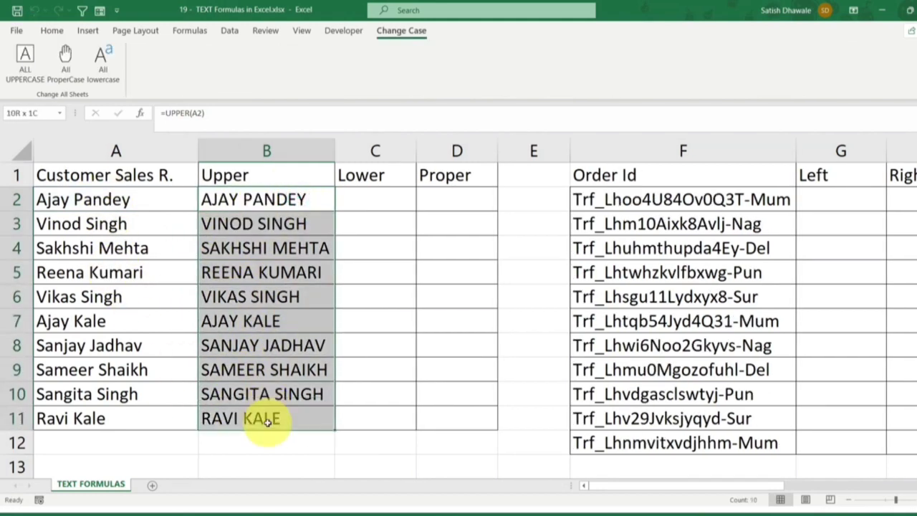
key(ctrl+c)
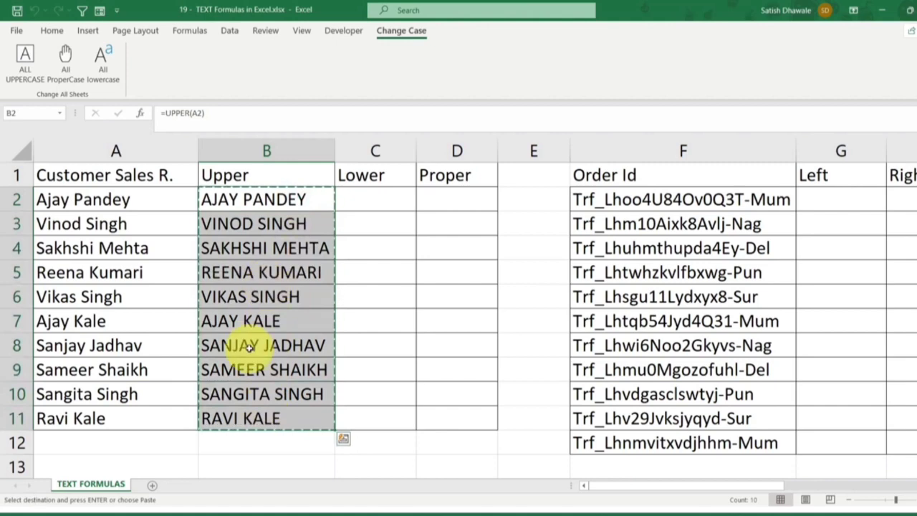
click(118, 200)
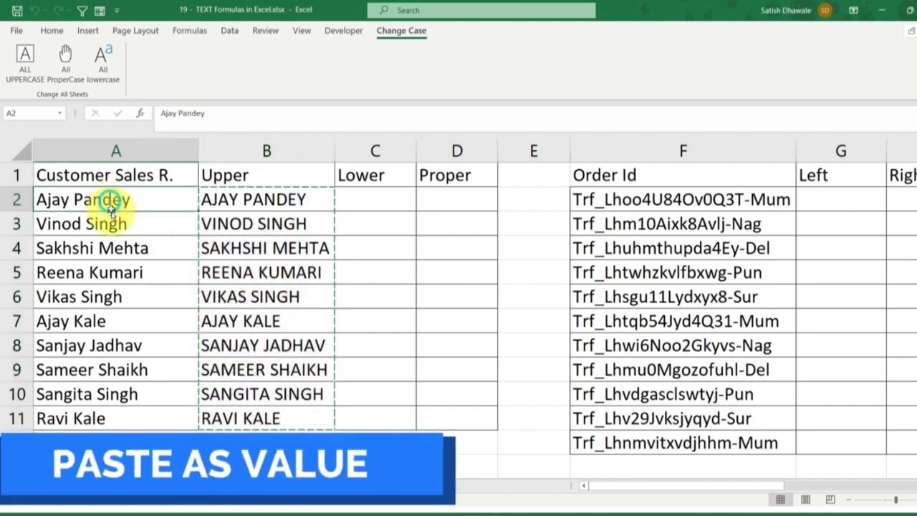
click(54, 31)
click(18, 71)
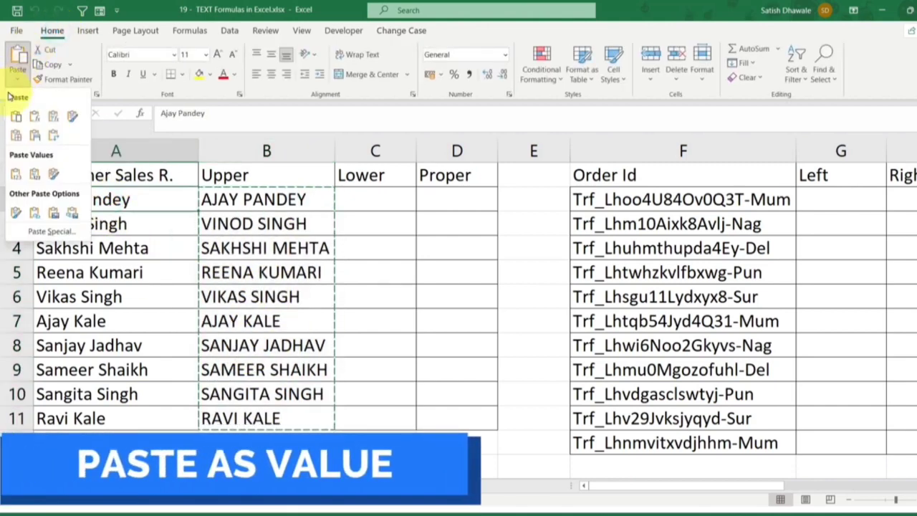
click(14, 177)
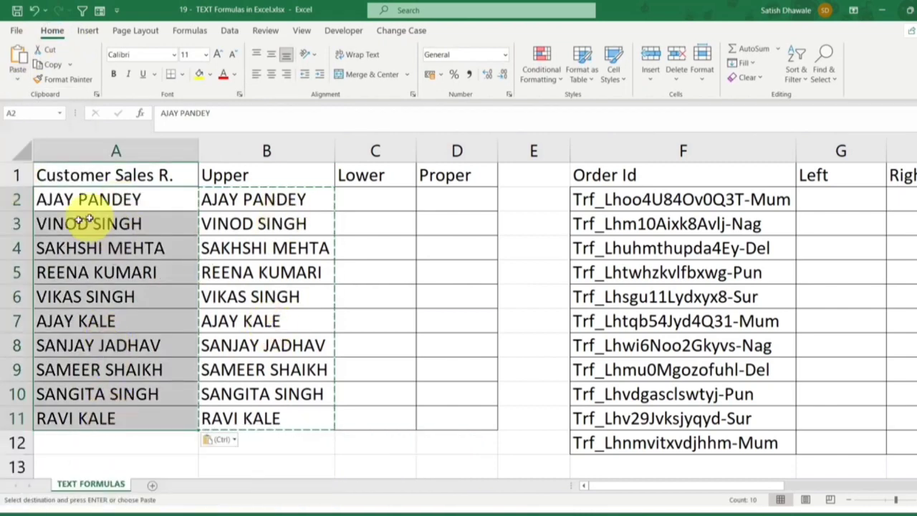
Clear all of column B, and undo both the clearing and the values paste in column A
click(265, 149)
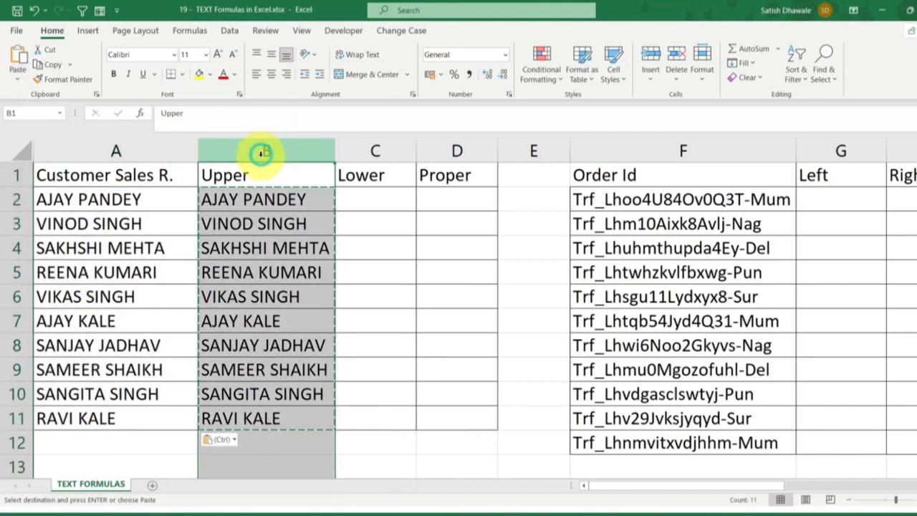
key(Delete)
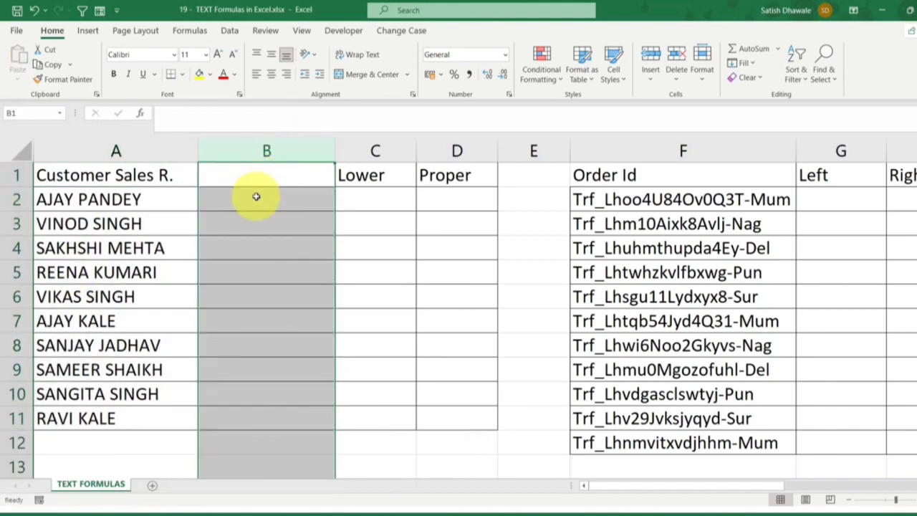
key(ctrl+z)
key(ctrl+z)
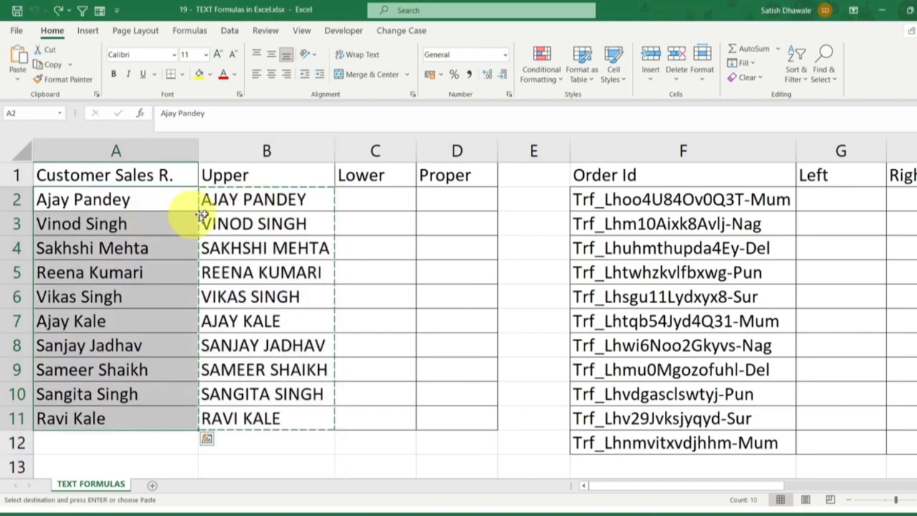
Try pasting the formulas from B2:B11 directly over the names starting at A2, and undo the paste
click(229, 202)
drag(237, 202, 234, 410)
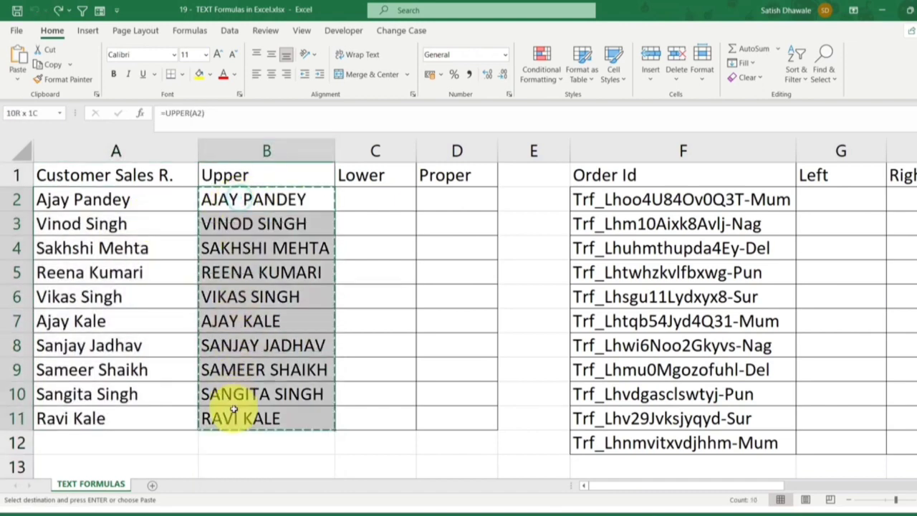
click(120, 202)
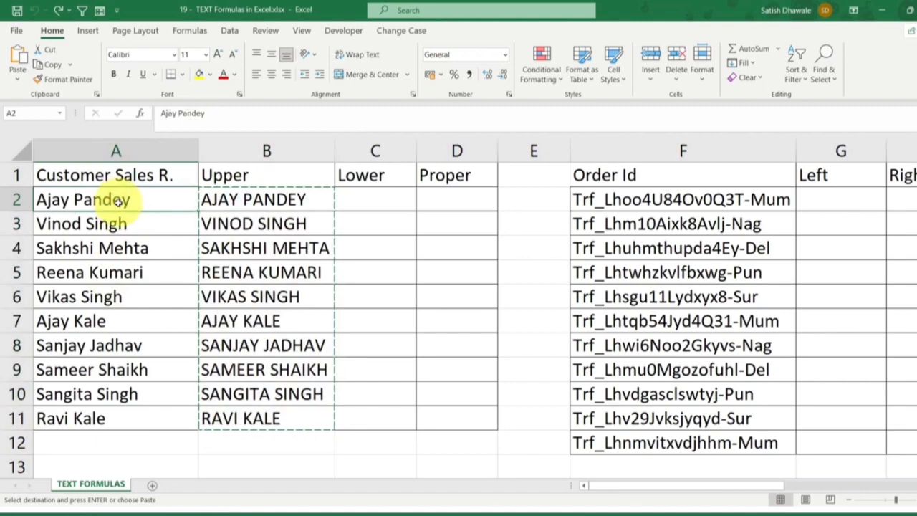
key(ctrl+v)
key(ctrl+z)
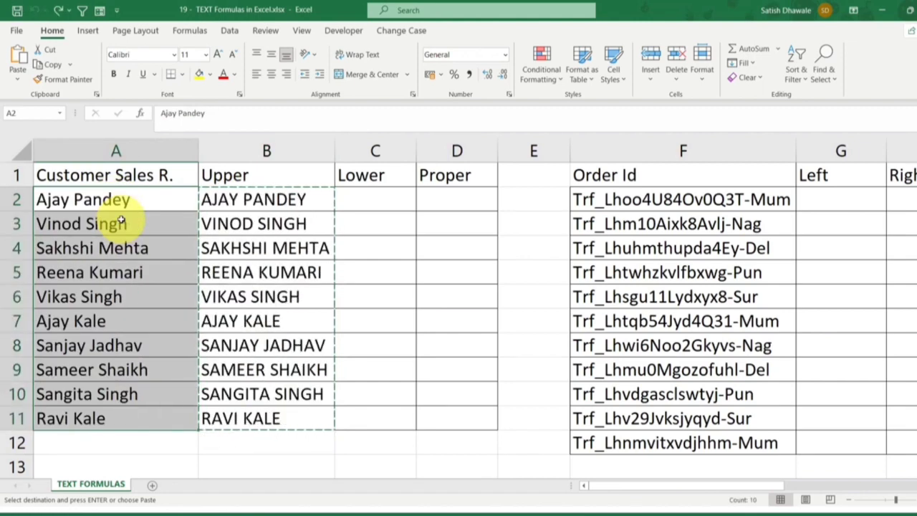
click(258, 199)
drag(258, 199, 262, 415)
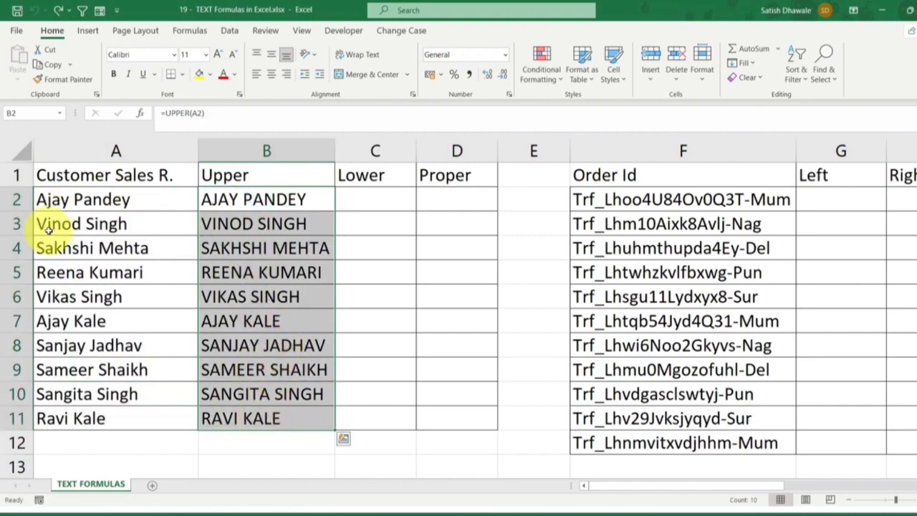
click(74, 197)
Enter the formula =LOWER(A2) in cell C2 to convert the first name to lowercase
click(349, 201)
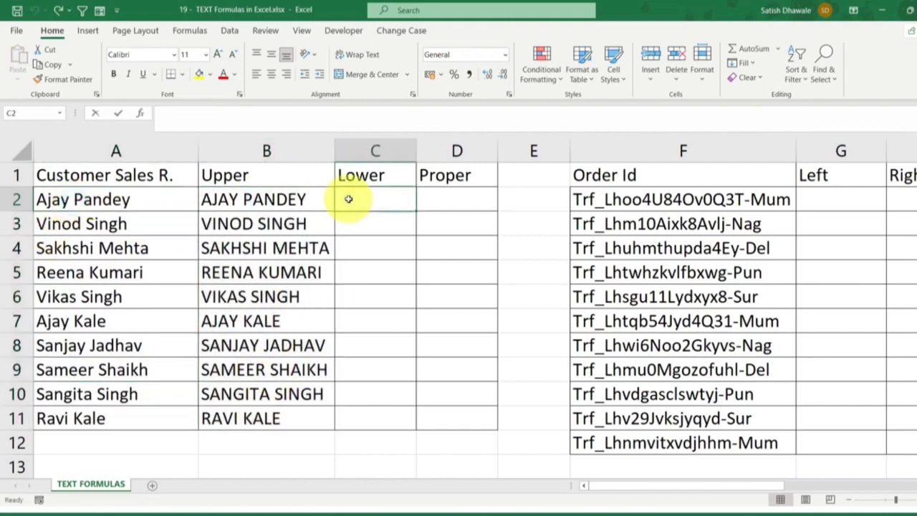
text(=LOWER()
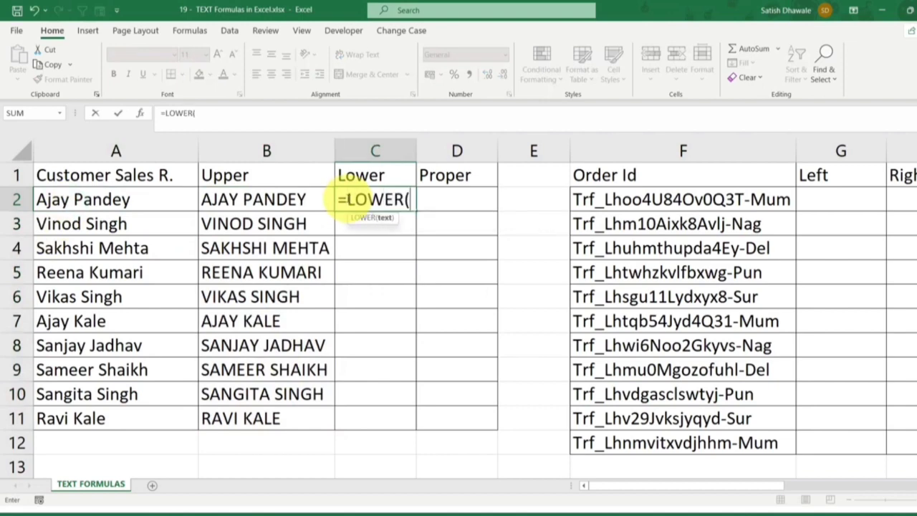
click(129, 199)
key(Return)
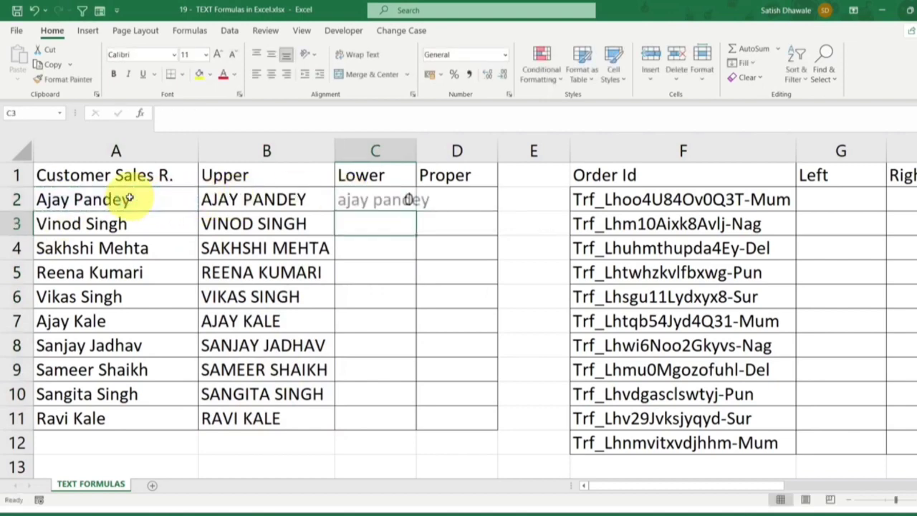
Fill the LOWER formula from C2 down to C11 and fit column C's width to its contents
double_click(419, 154)
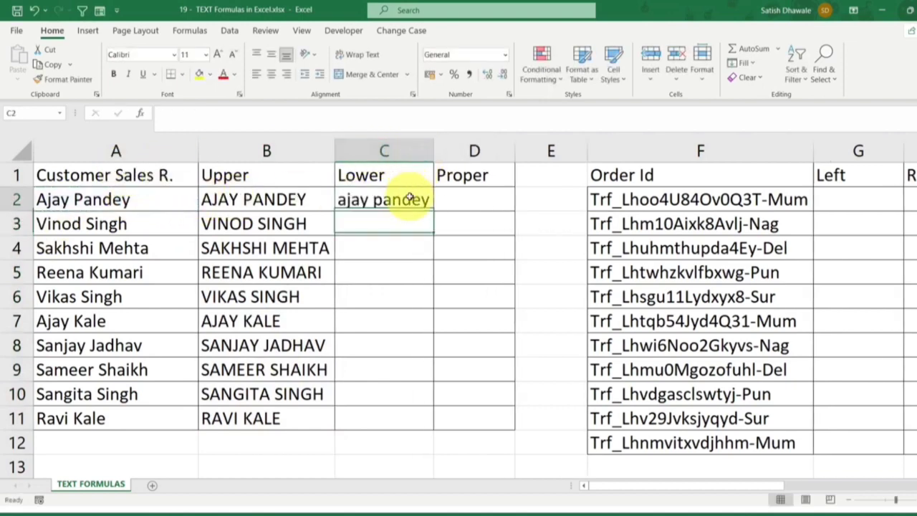
click(412, 199)
double_click(432, 211)
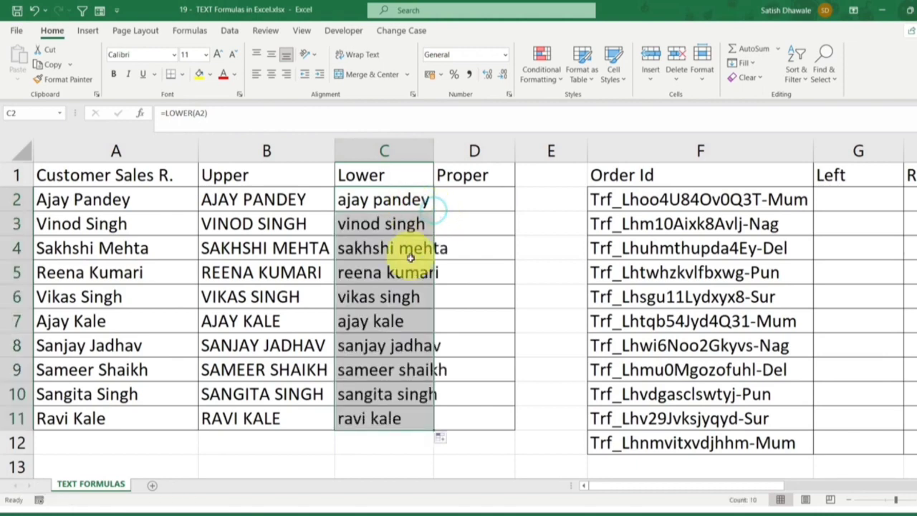
double_click(433, 148)
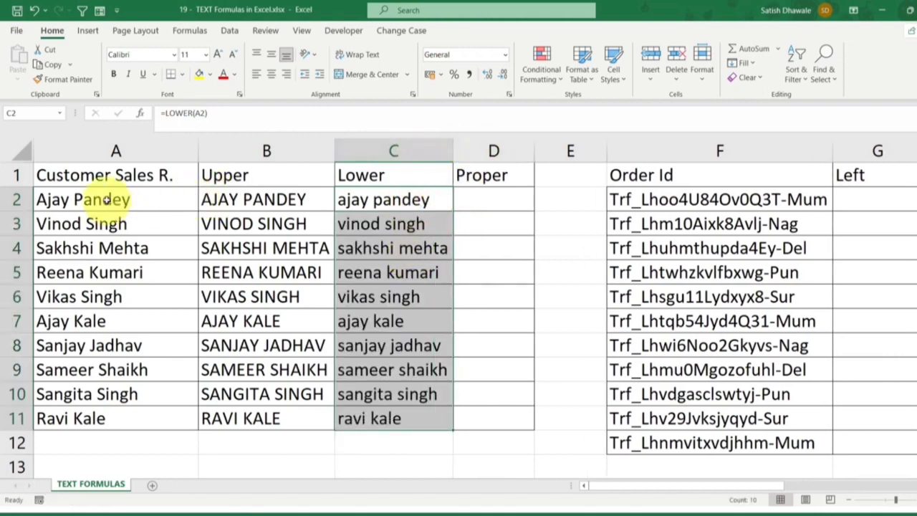
Rewrite the surname in cell A2 in all capital letters, keeping the first name as it is
double_click(85, 199)
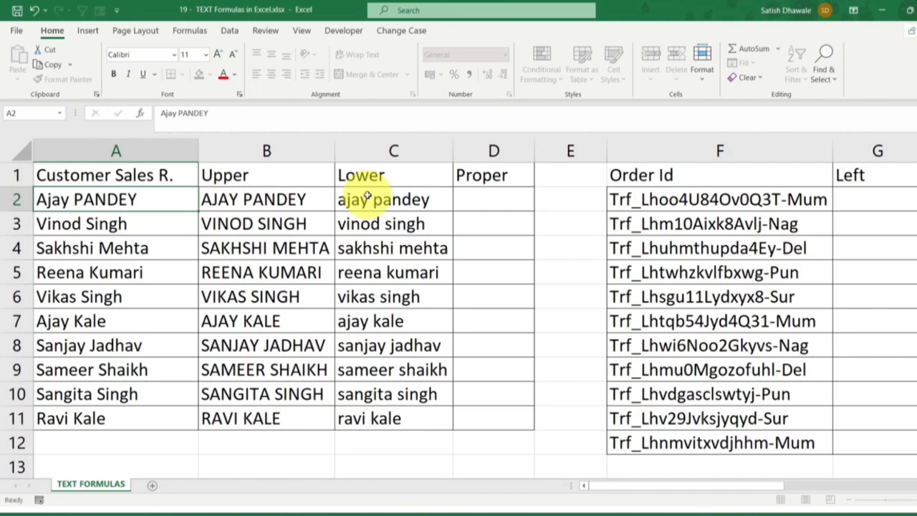
key(Return)
click(423, 199)
Enter the formula =PROPER(A2) in cell D2 to capitalize the first letter of each word in the name
click(477, 200)
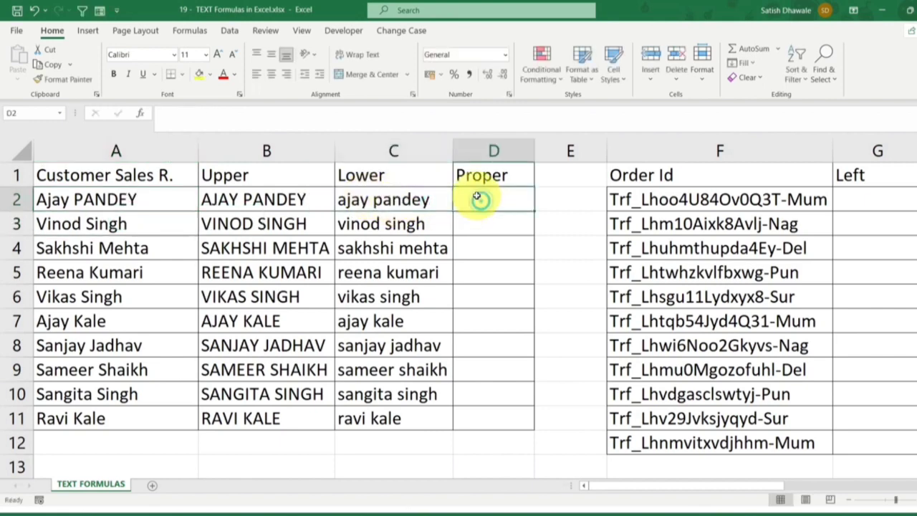
text(=)
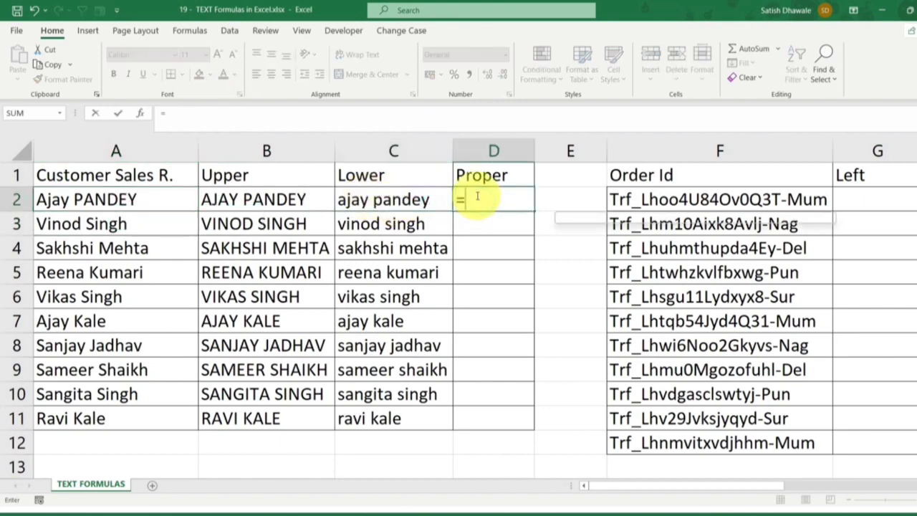
text(PRO)
key(Down)
key(Down)
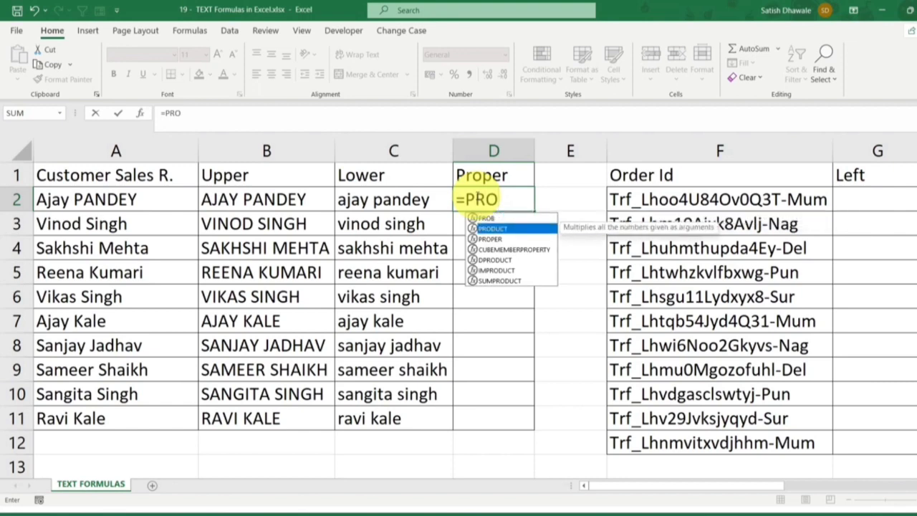
key(Tab)
click(84, 200)
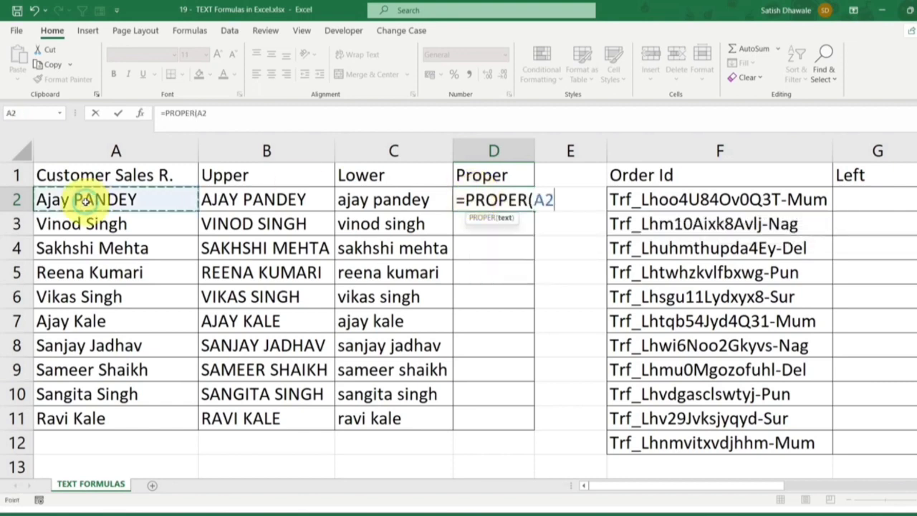
key(Return)
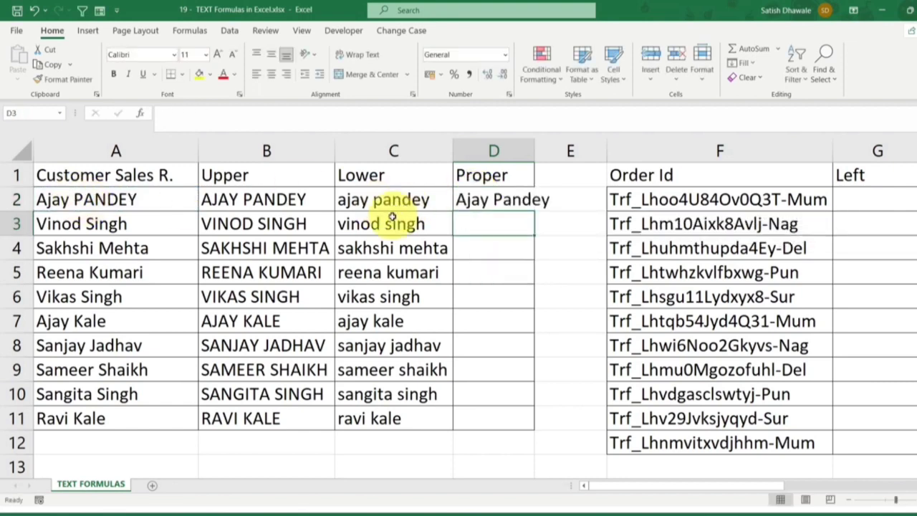
Fill the PROPER formula from D2 down to D11 and fit column D's width to its contents
click(501, 202)
double_click(533, 211)
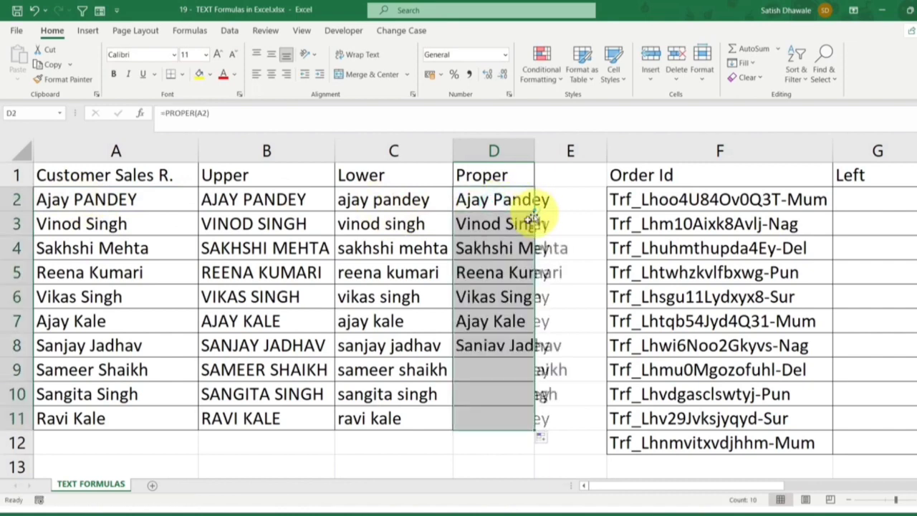
double_click(535, 148)
Inspect the PROPER, LOWER and UPPER formulas in cells D2, C2 and B2 without changing them
click(482, 200)
double_click(480, 197)
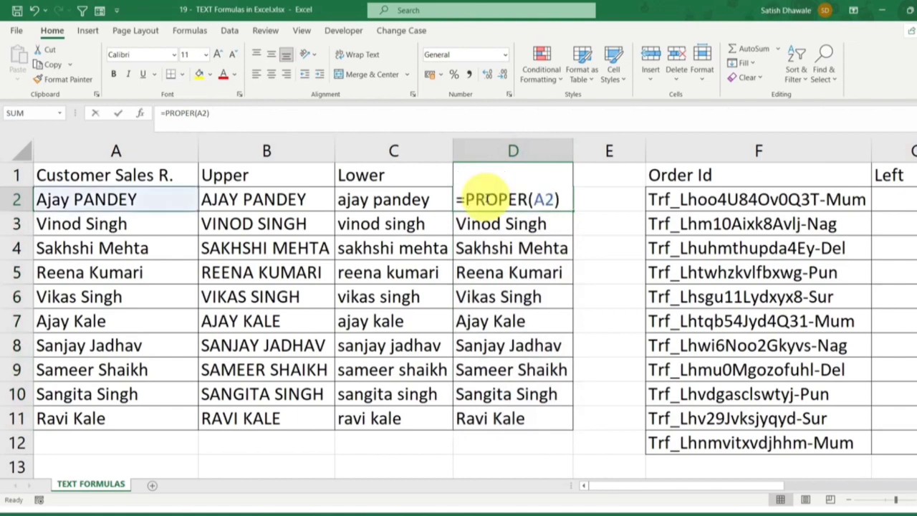
key(Escape)
double_click(421, 201)
key(Escape)
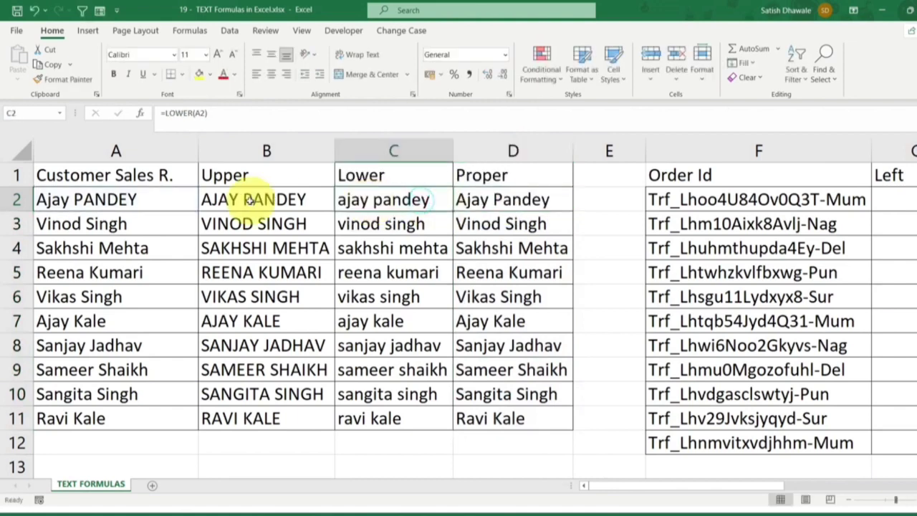
double_click(252, 204)
key(Escape)
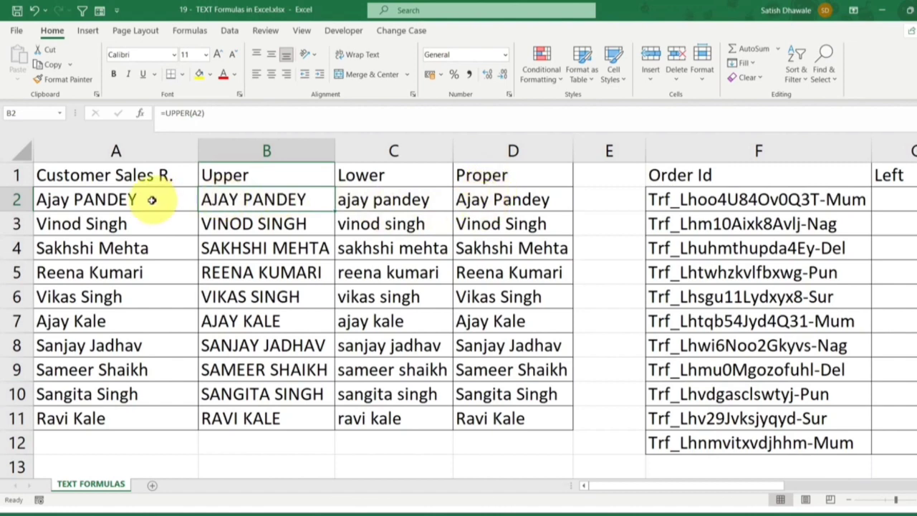
Change the surname's initial in cell A5 to a lowercase k
drag(115, 201, 102, 419)
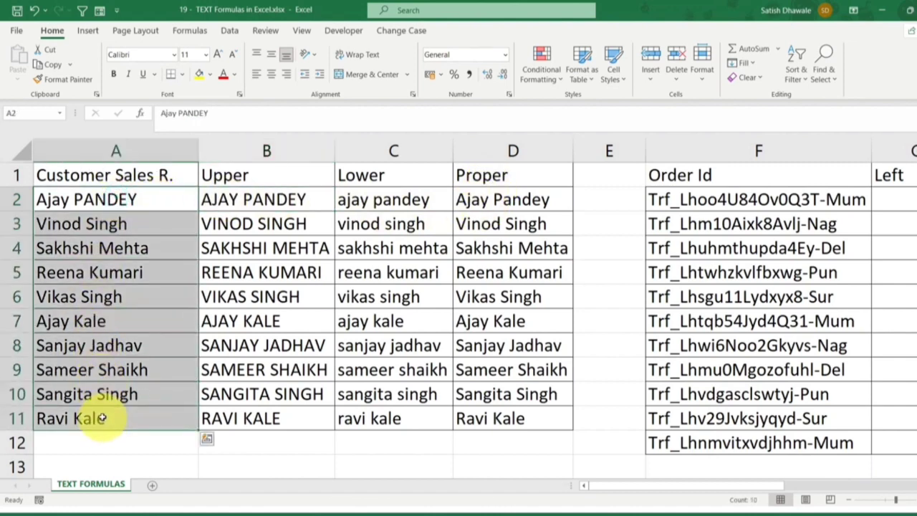
double_click(97, 272)
key(BackSpace)
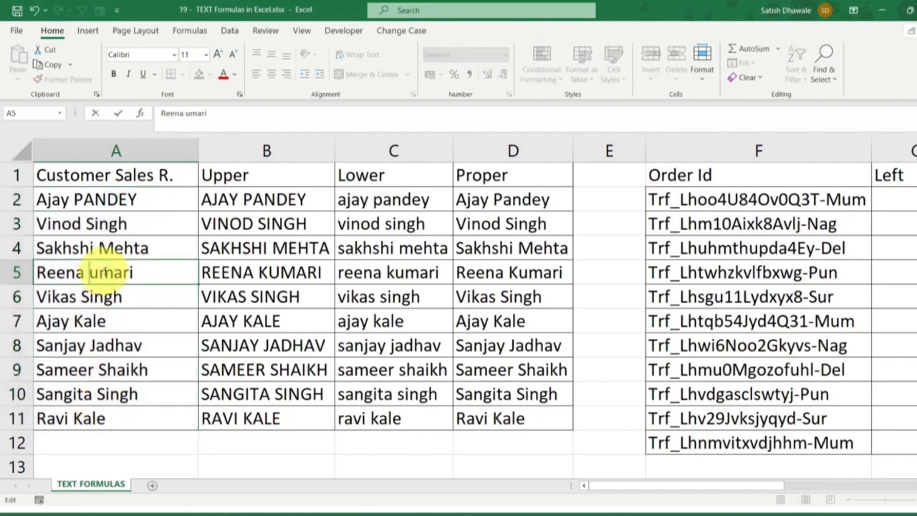
key(BackSpace)
text(k)
key(Return)
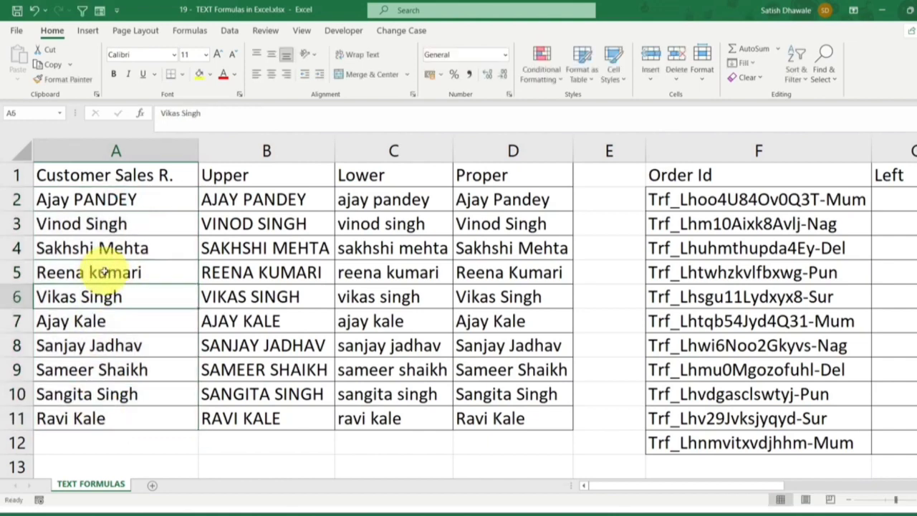
click(104, 272)
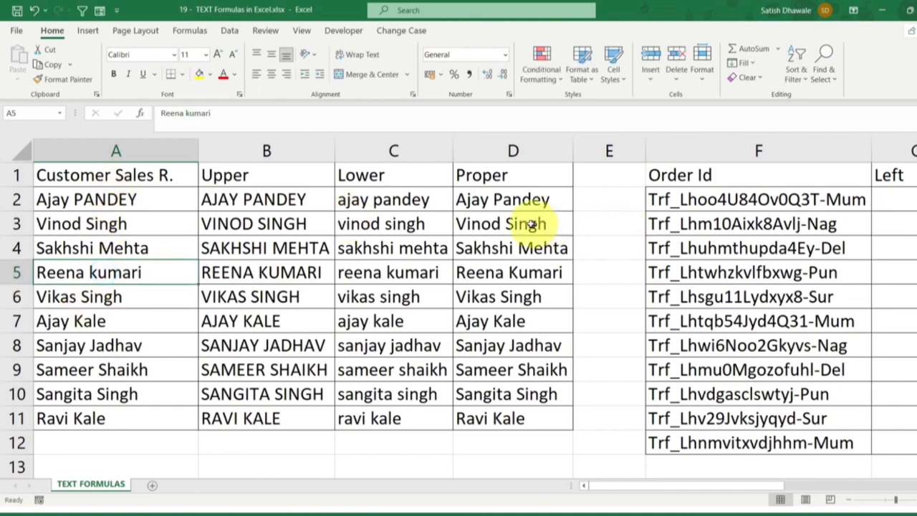
Review the PROPER formula in D2 and the names in D2:D11, and look at the available Change Case commands
drag(521, 201, 509, 416)
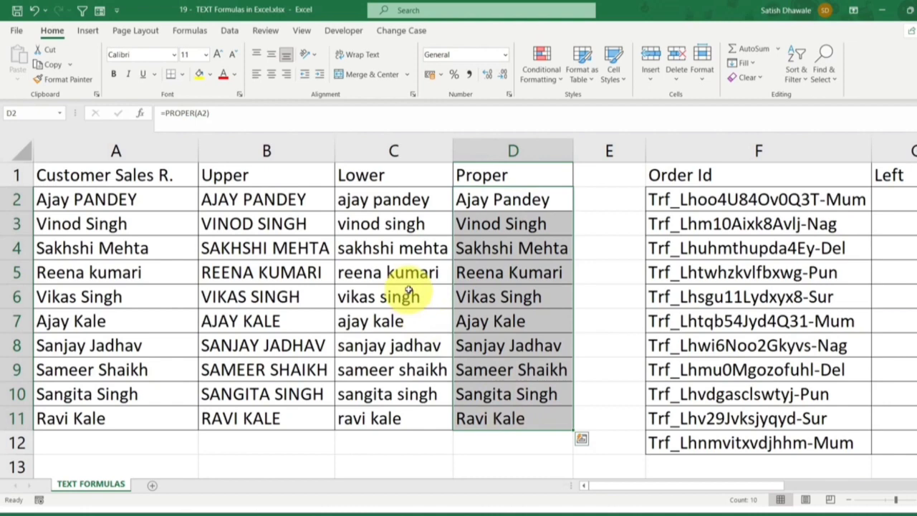
double_click(478, 200)
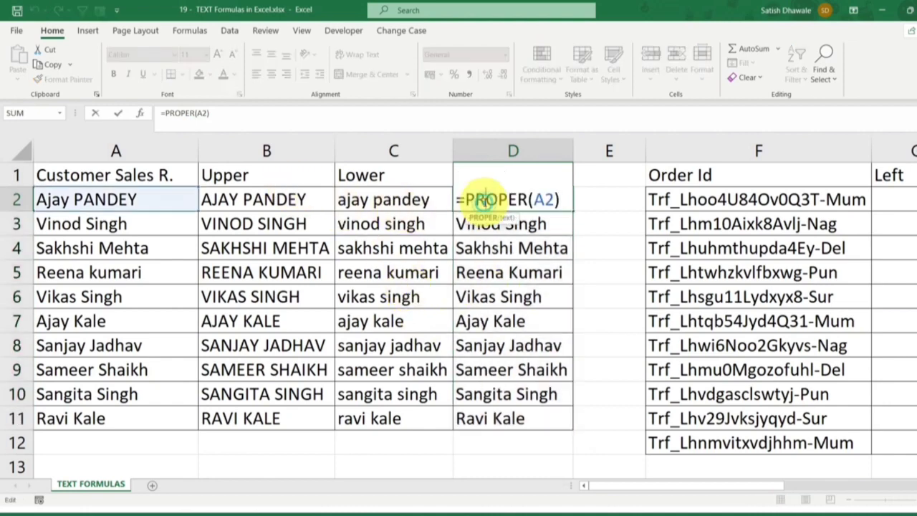
key(Escape)
drag(506, 201, 489, 418)
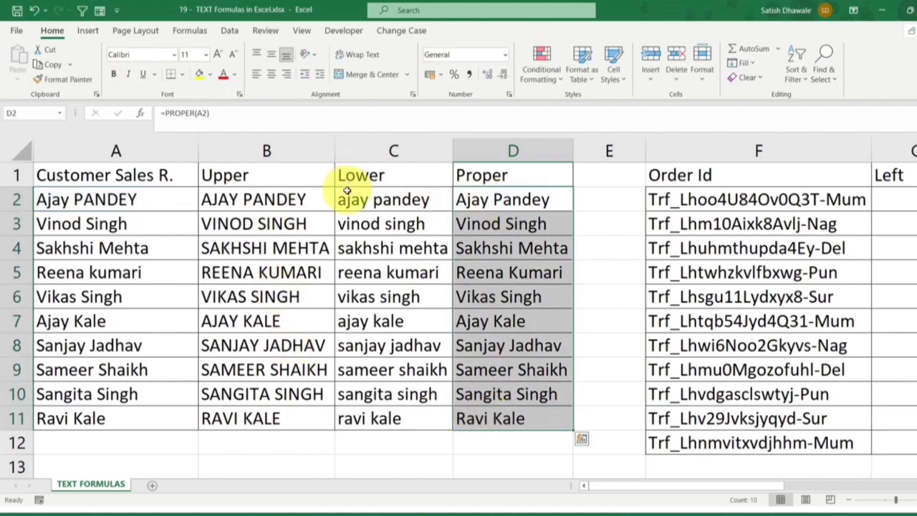
click(403, 31)
Examine the Order Id values in column F and the Left, Right, Mid and Find columns beside them
drag(711, 485, 673, 481)
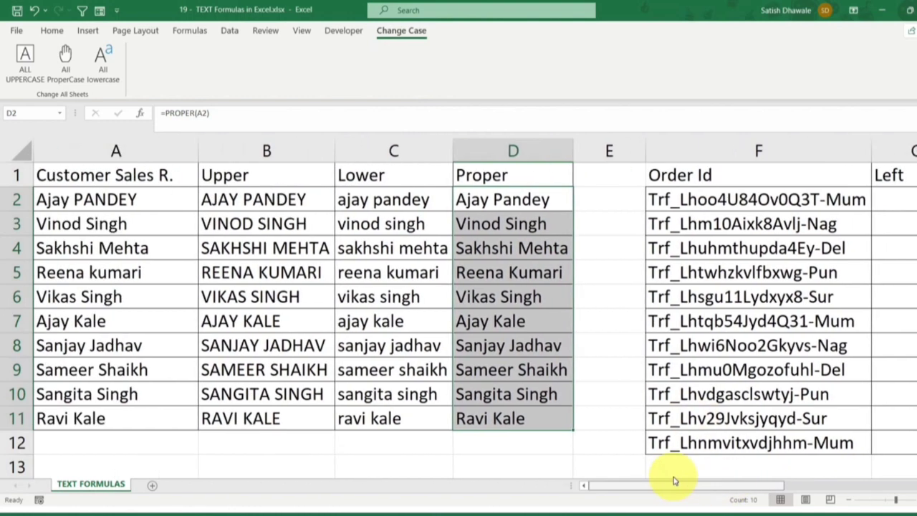
drag(673, 481, 772, 485)
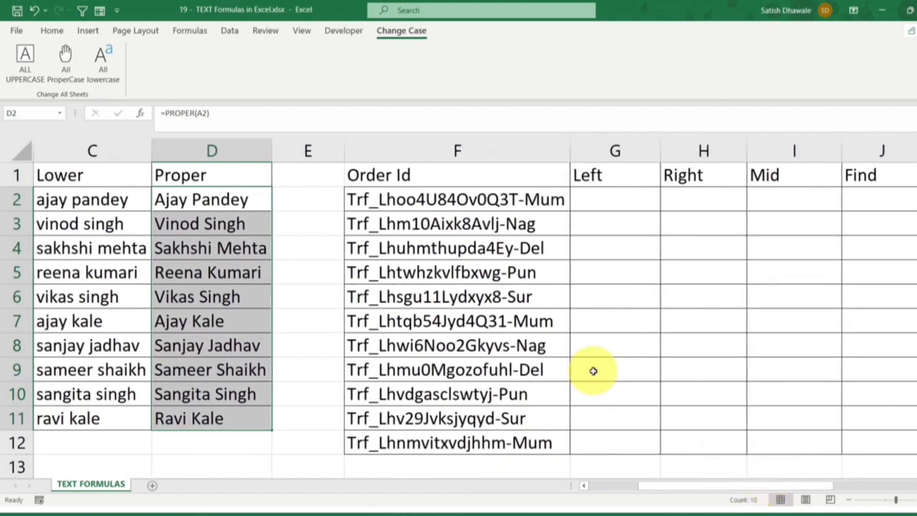
drag(506, 179, 526, 432)
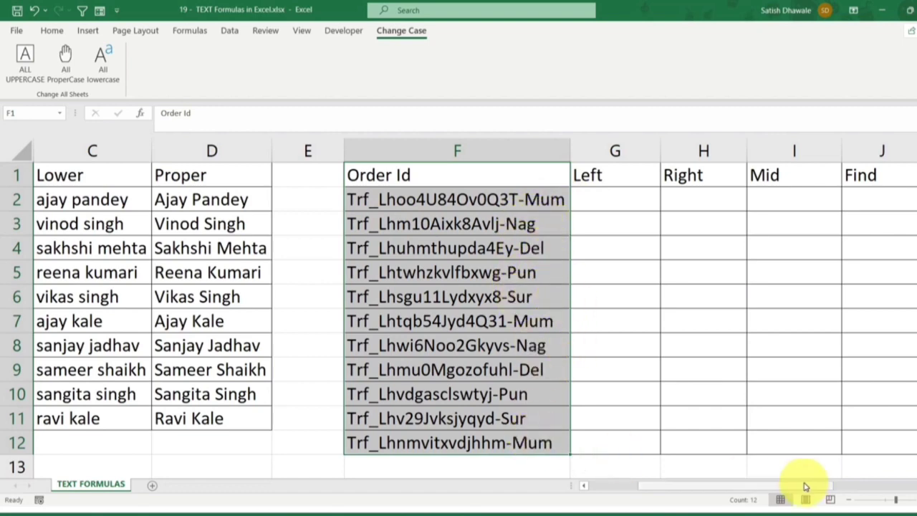
drag(803, 488, 828, 488)
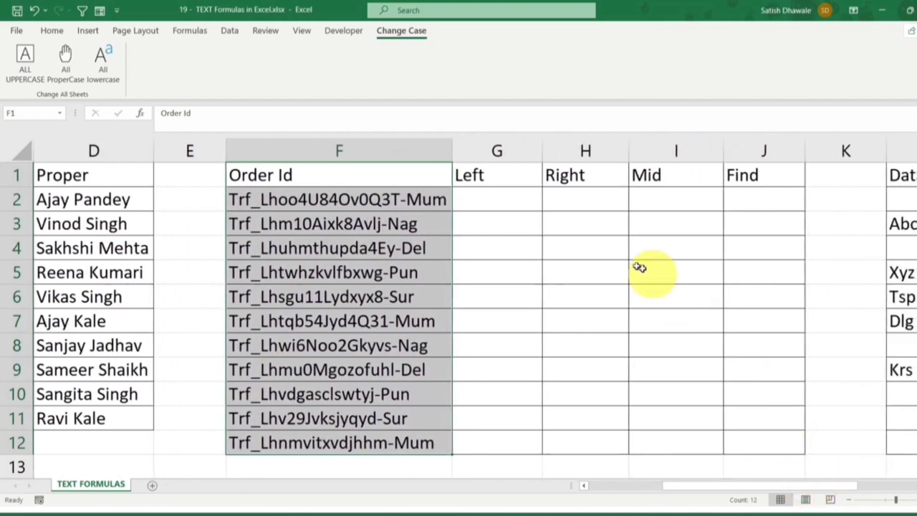
click(522, 204)
click(589, 198)
click(697, 205)
click(751, 199)
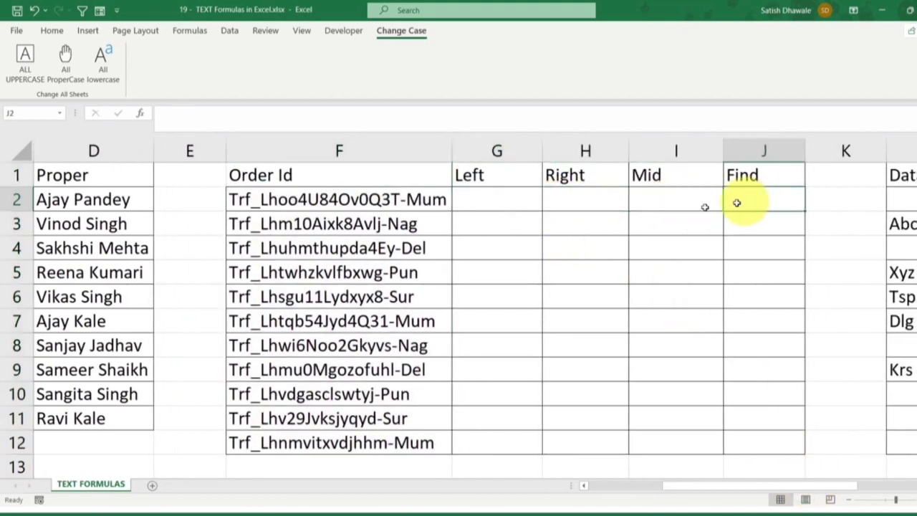
drag(284, 204, 305, 445)
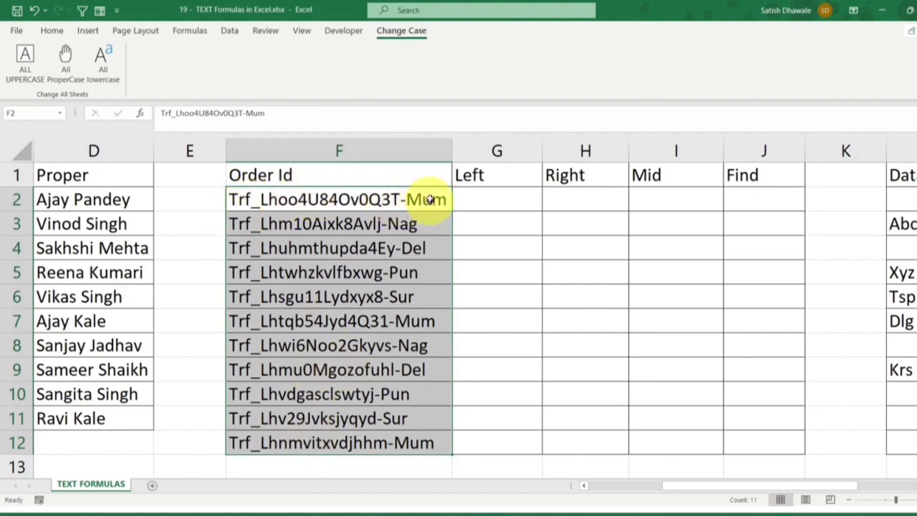
click(497, 193)
Enter the formula =FIND("_",F2,1) in cell J2 to locate the underscore in the first order ID
click(744, 199)
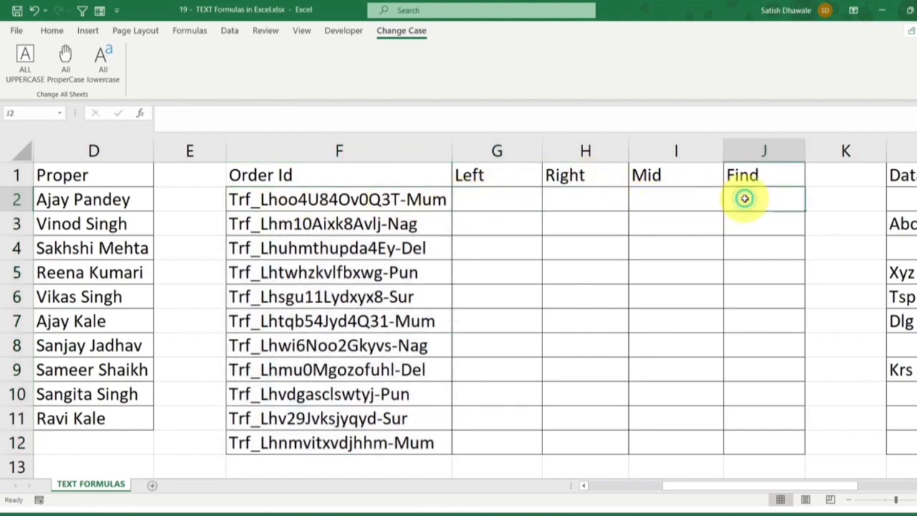
text(=find)
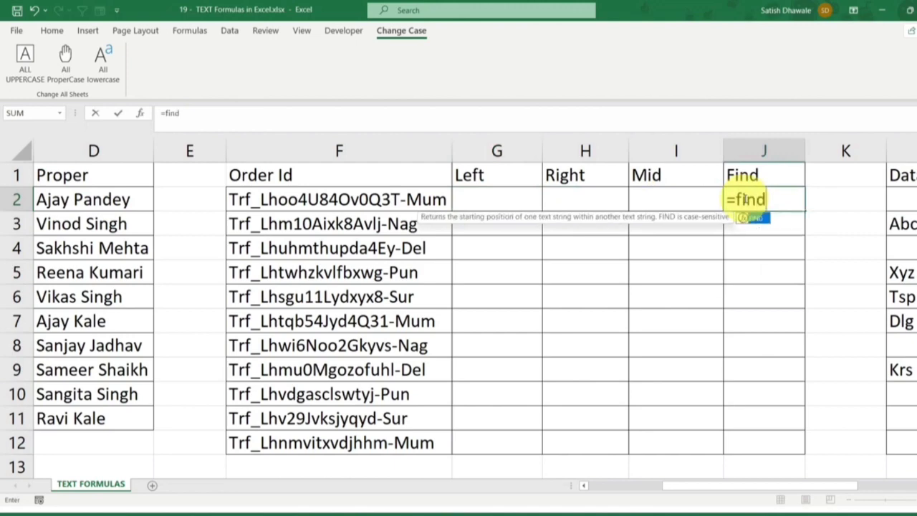
key(Tab)
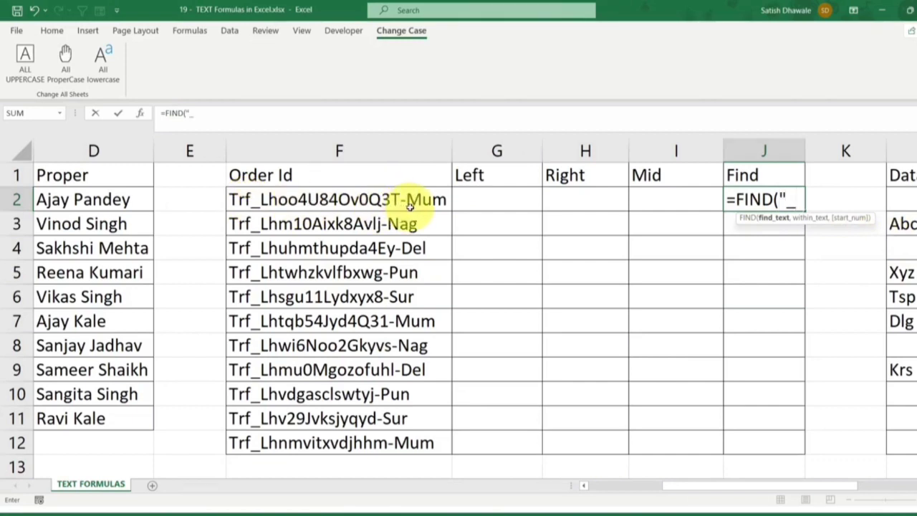
click(788, 203)
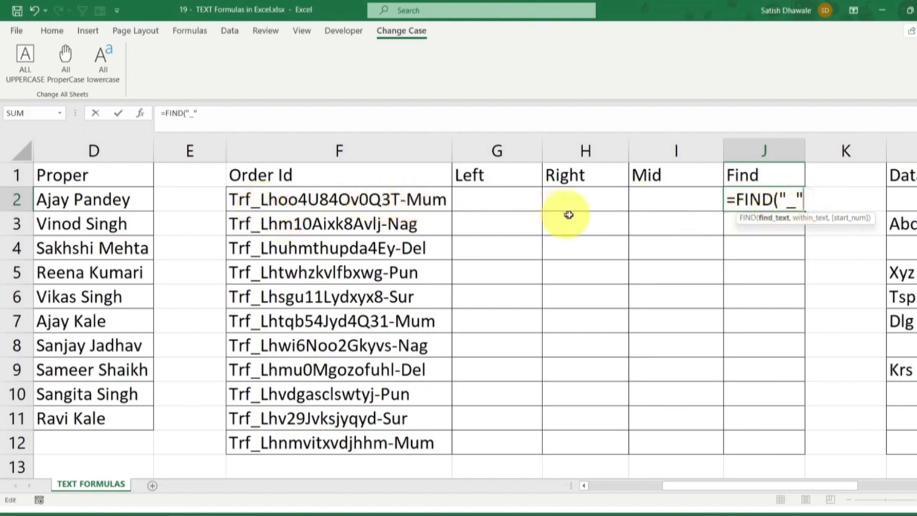
text(,)
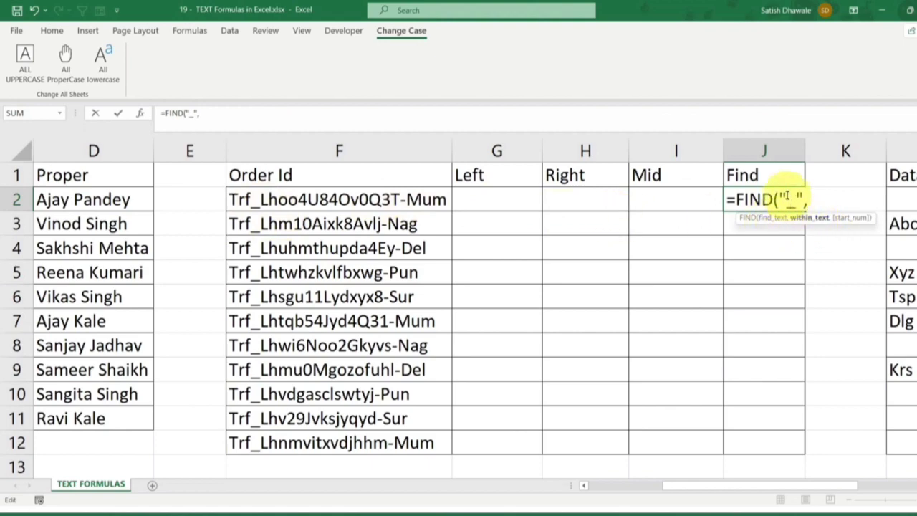
click(354, 201)
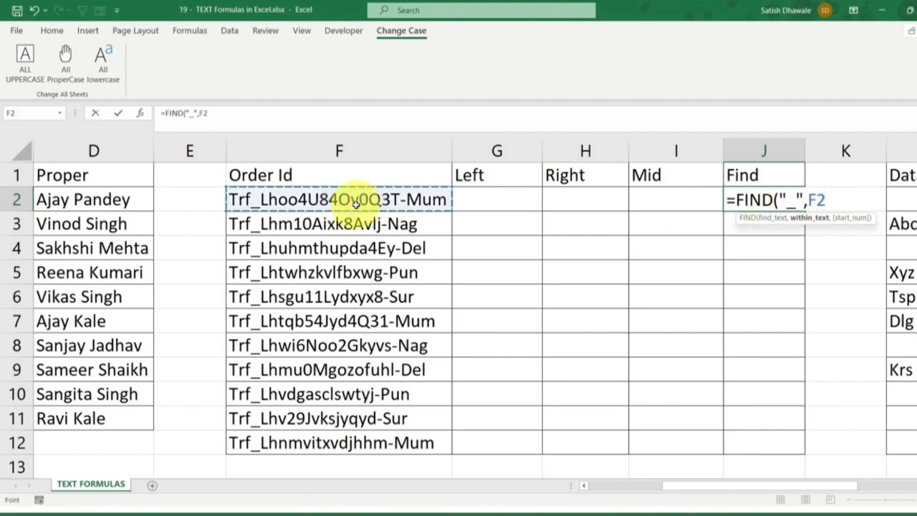
text(,)
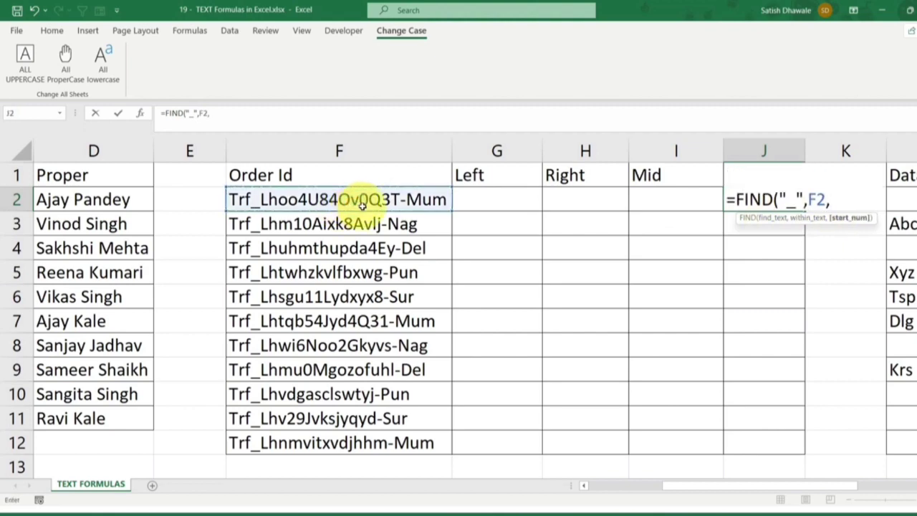
text(1))
key(Return)
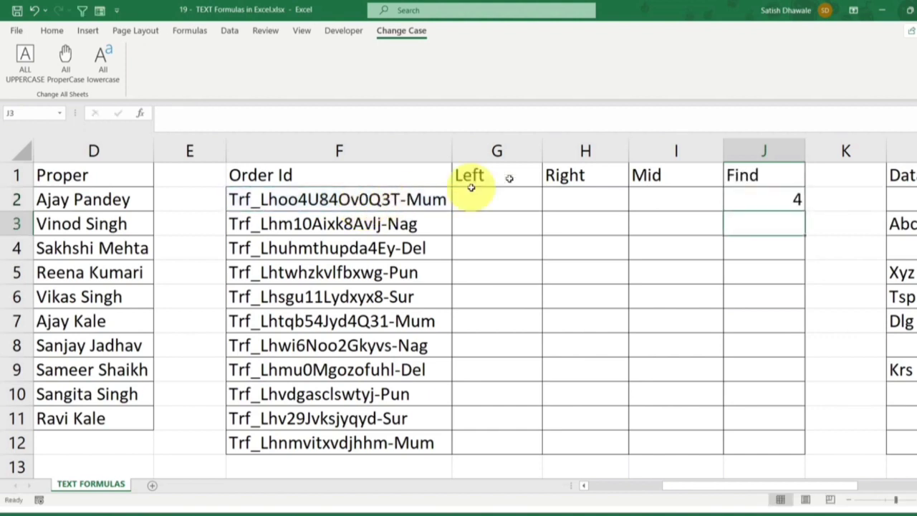
Try filling the FIND formula from J2 down to J12, and undo the fill
click(772, 203)
drag(802, 212, 828, 451)
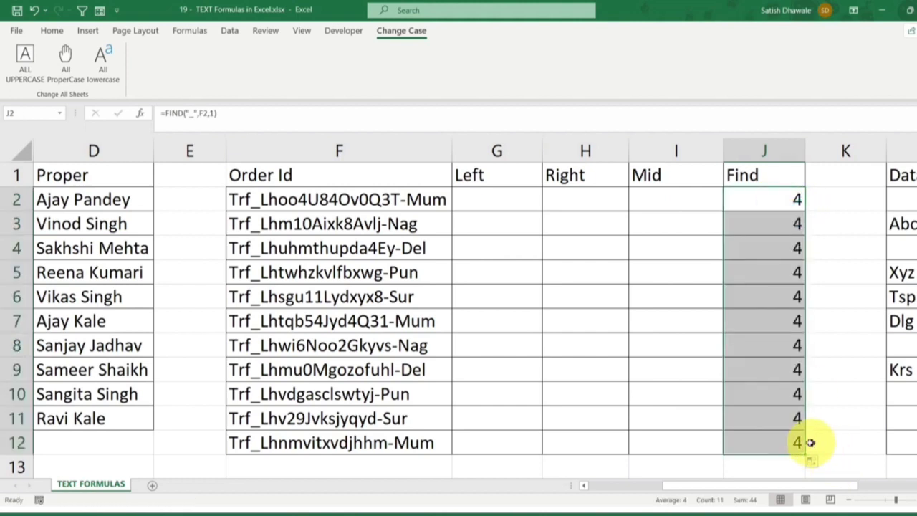
key(ctrl+z)
Change the formula in J2 to =FIND("-",F2,1) to locate the hyphen, and fill it down to J12
double_click(784, 205)
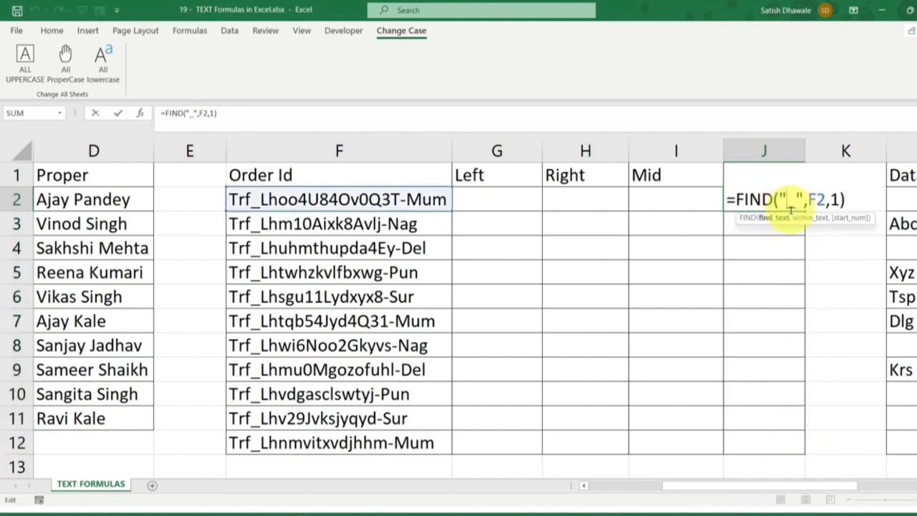
key(BackSpace)
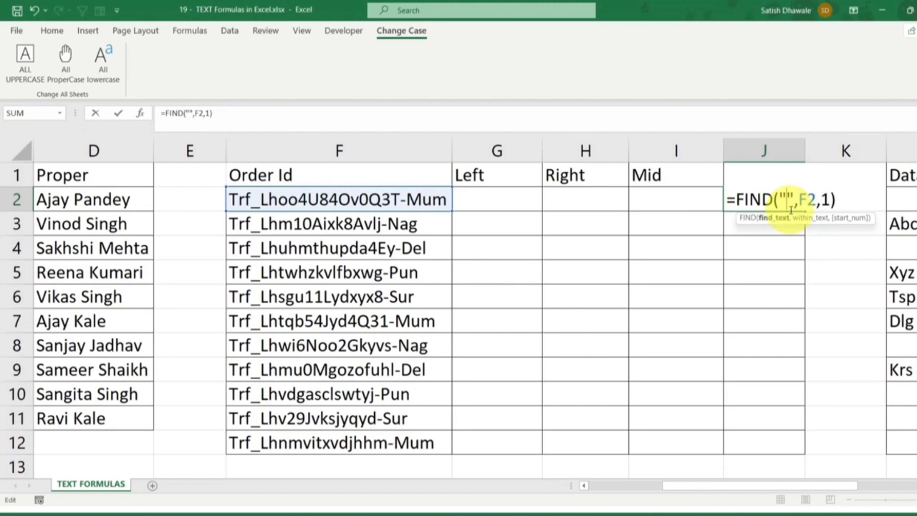
text(-)
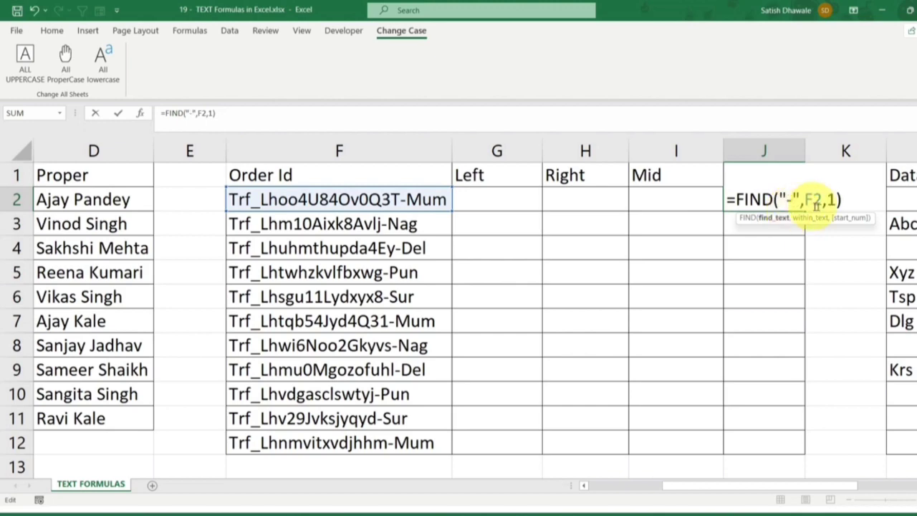
click(784, 197)
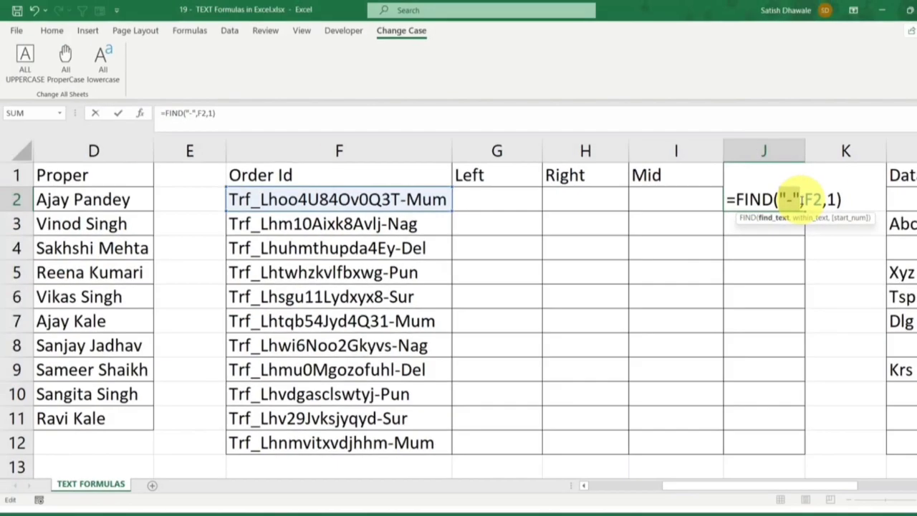
key(Return)
click(796, 201)
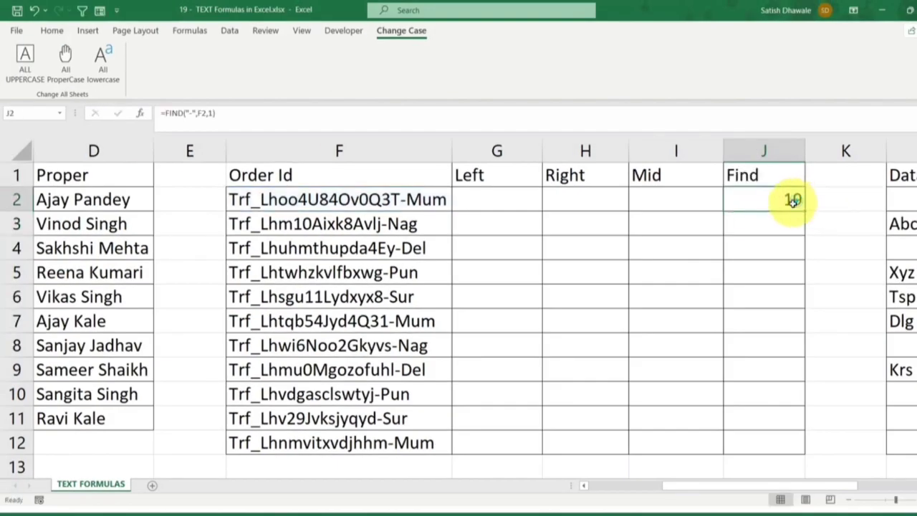
drag(803, 212, 778, 447)
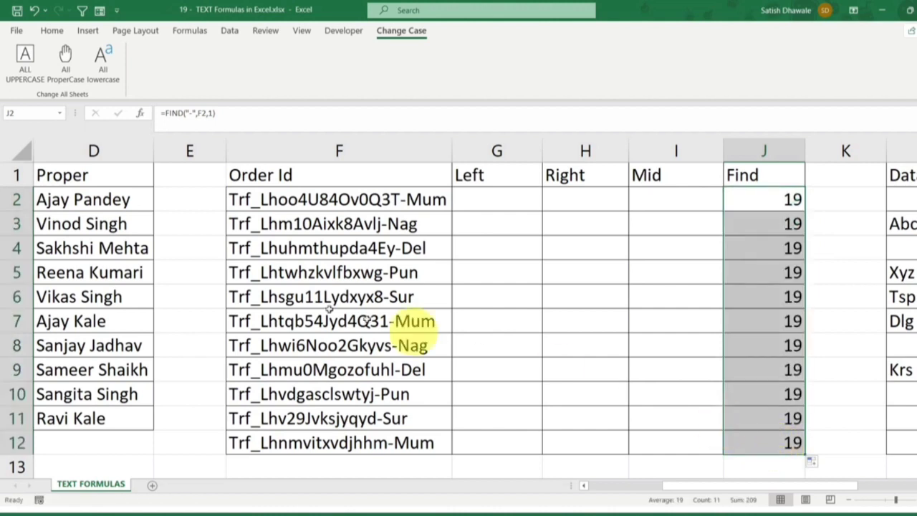
Shorten the order IDs by deleting "10" from F3 and the second "hu" from F4
double_click(311, 223)
key(BackSpace)
key(BackSpace)
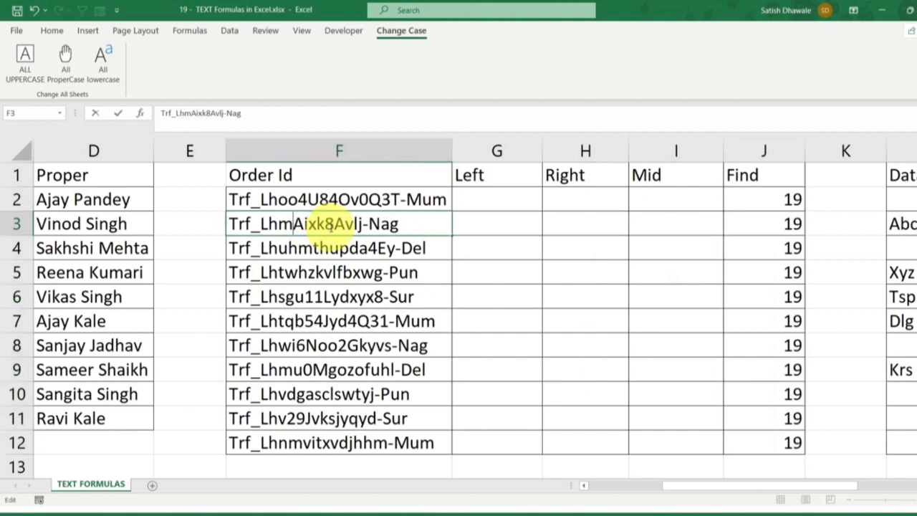
key(Return)
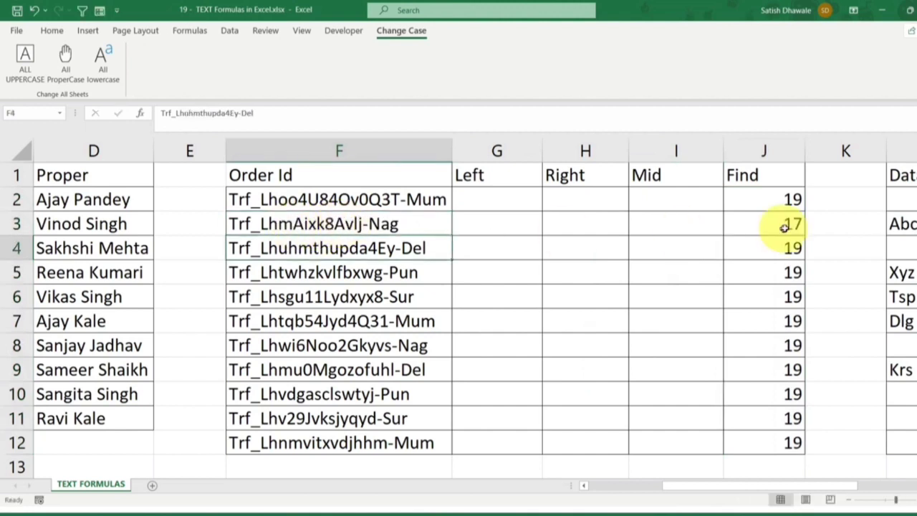
double_click(336, 247)
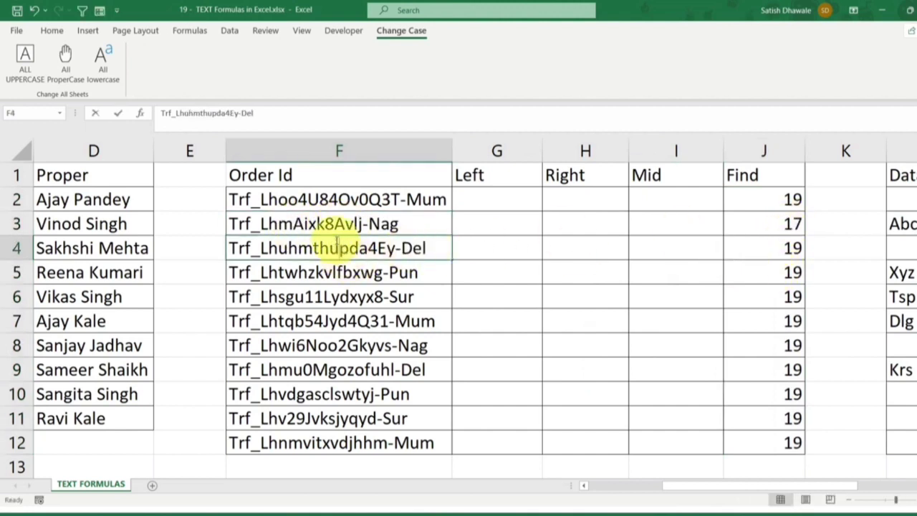
key(BackSpace)
key(BackSpace)
key(Return)
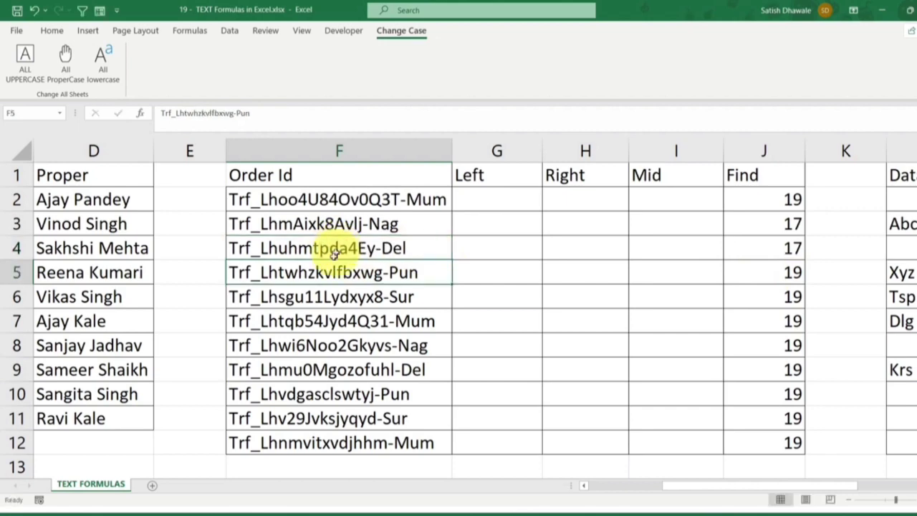
Shorten the order ID in F6 by deleting the characters "gu1"
click(318, 297)
double_click(318, 296)
key(BackSpace)
key(BackSpace)
key(BackSpace)
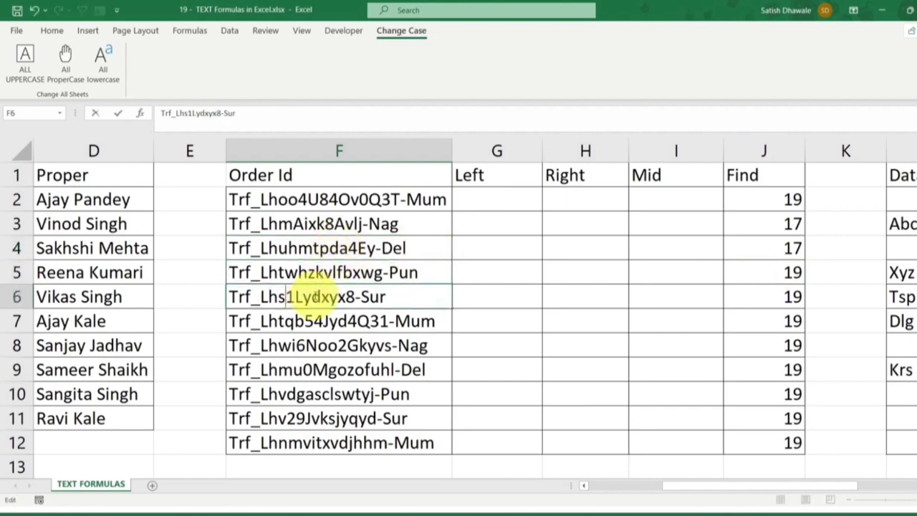
key(Return)
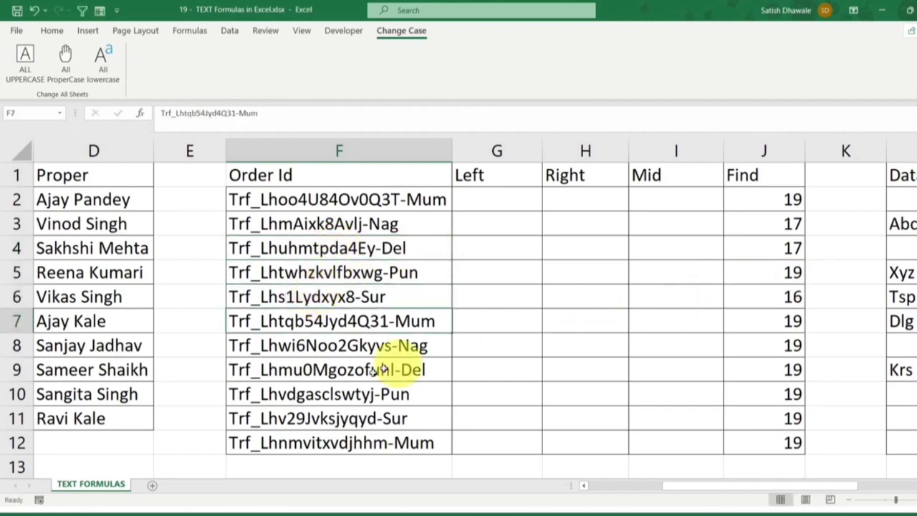
Shorten the order ID in F9 by deleting the characters "0Mgo"
double_click(321, 369)
drag(302, 369, 346, 369)
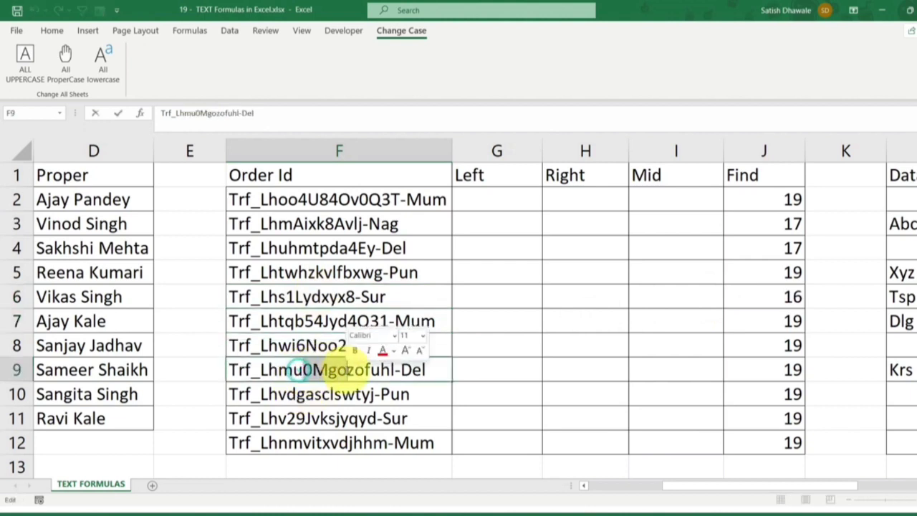
key(BackSpace)
key(Return)
click(712, 367)
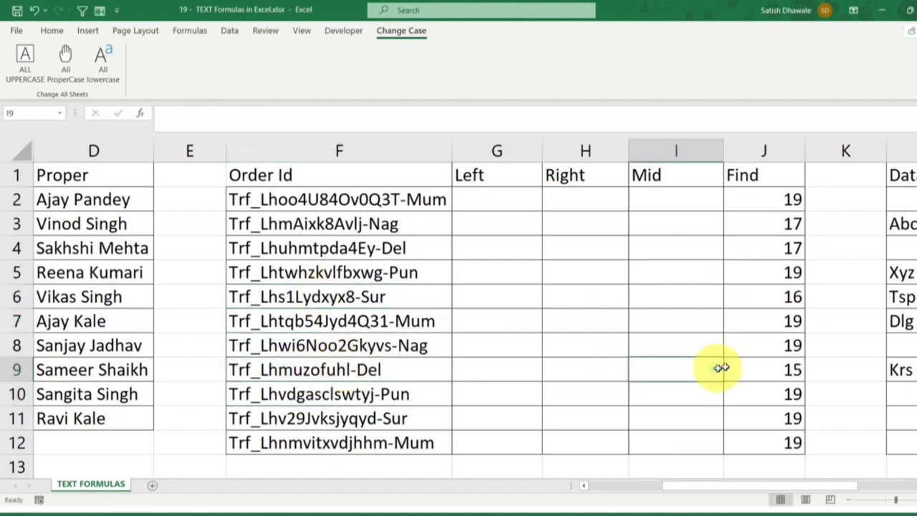
Change the formula in J2 to =FIND("L",F2,1) to locate the capital L in the first order ID
drag(779, 199, 774, 443)
double_click(788, 199)
key(Escape)
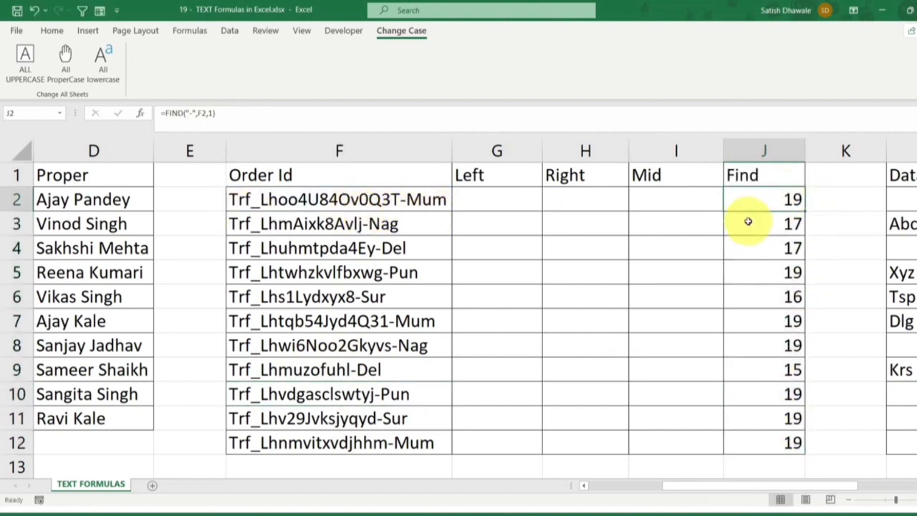
double_click(759, 201)
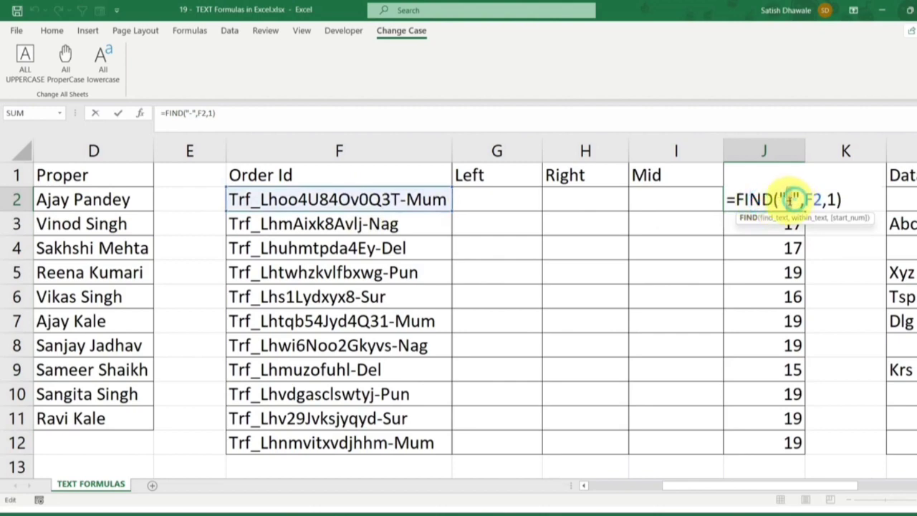
double_click(788, 199)
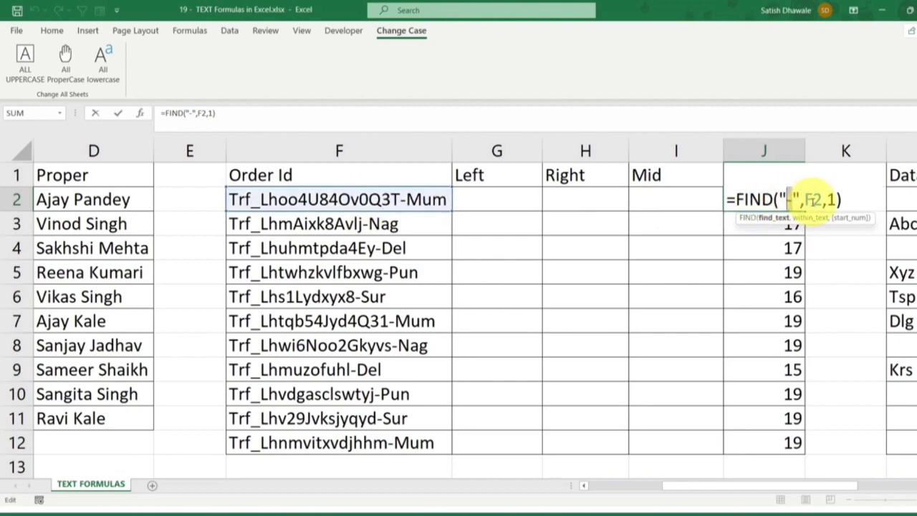
key(BackSpace)
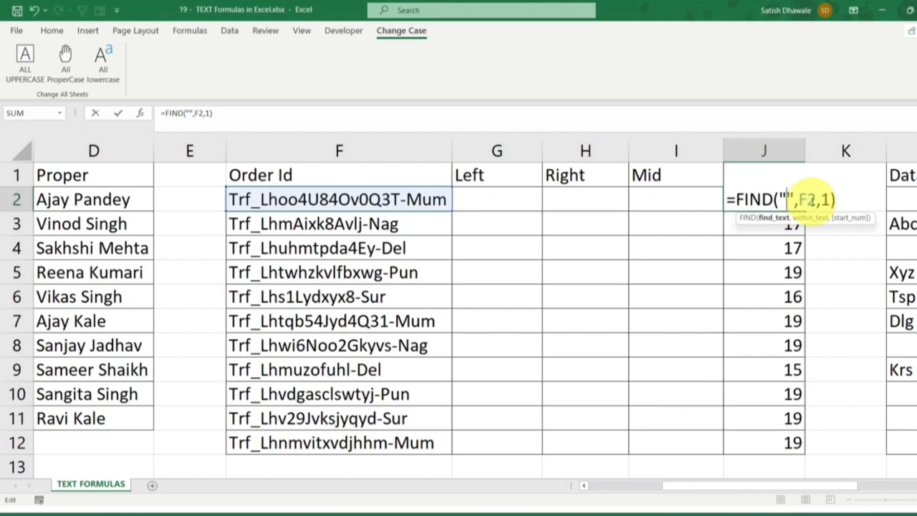
text(L)
key(Return)
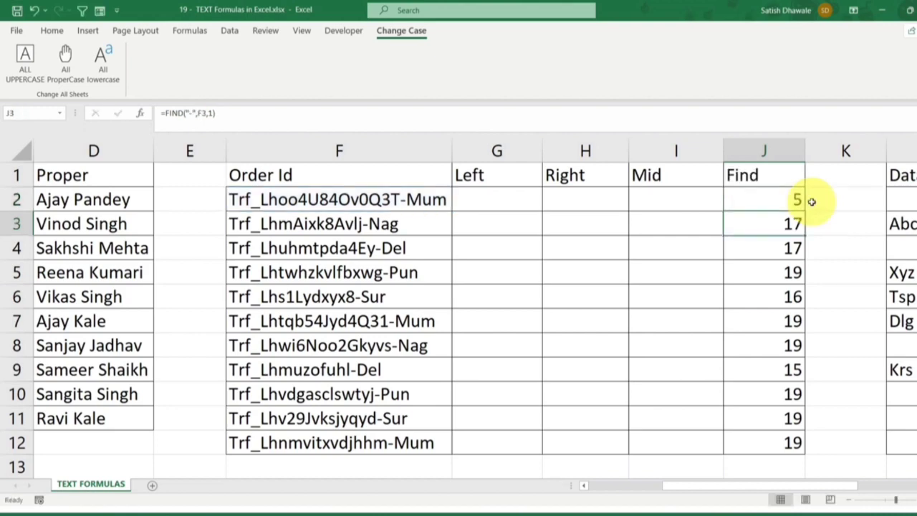
click(787, 197)
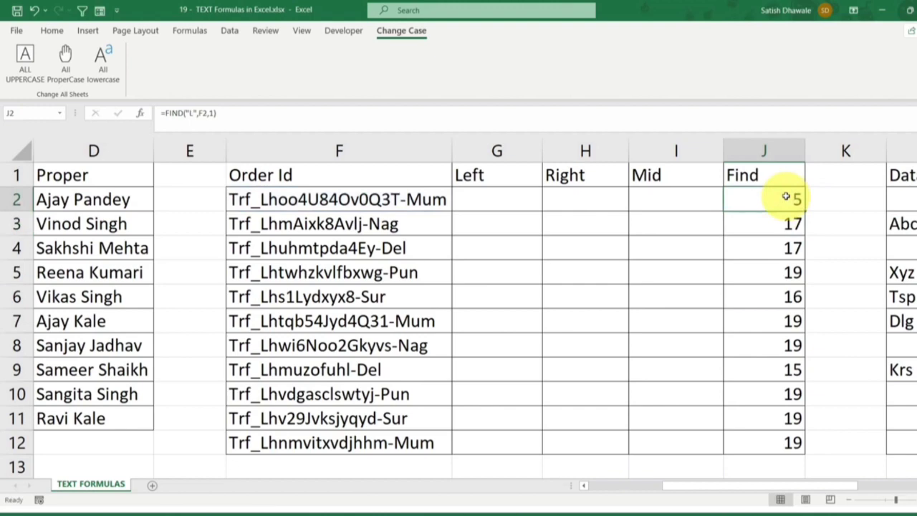
Replace the capital "O" after "84" in the F2 order ID with a capital "L"
click(244, 201)
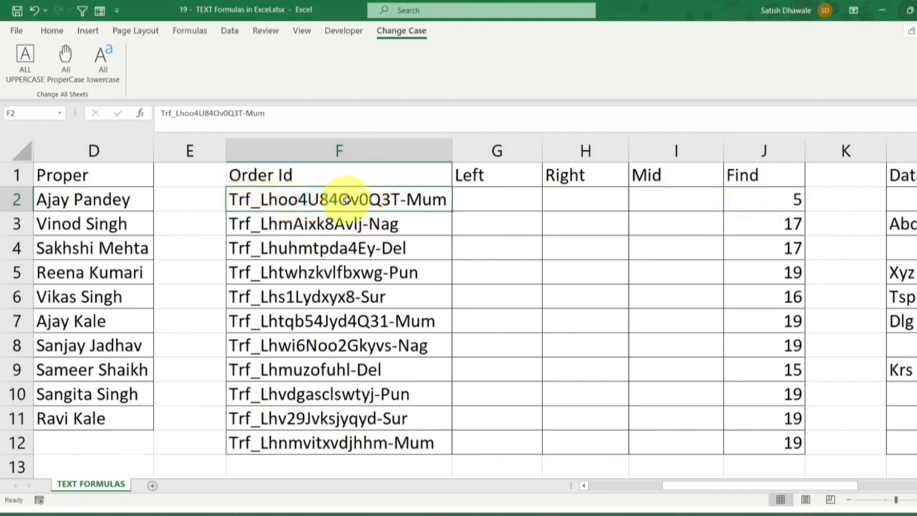
double_click(336, 200)
key(BackSpace)
text(l)
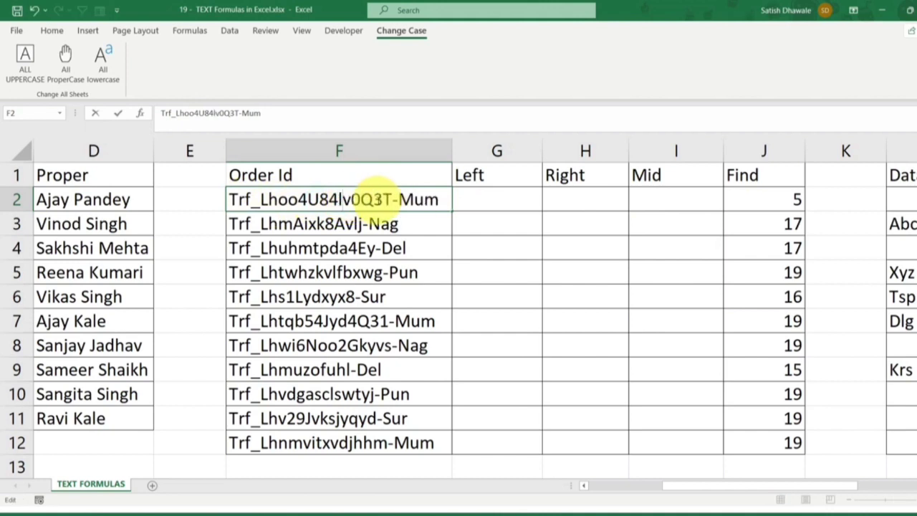
key(BackSpace)
text(L)
key(Return)
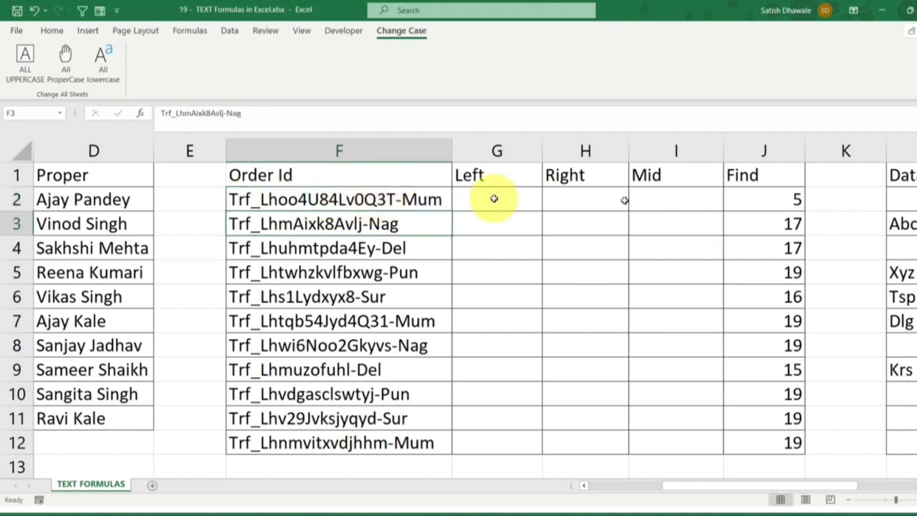
Set the FIND start position in J2 to 6 to locate the second capital L in F2
double_click(780, 199)
double_click(835, 200)
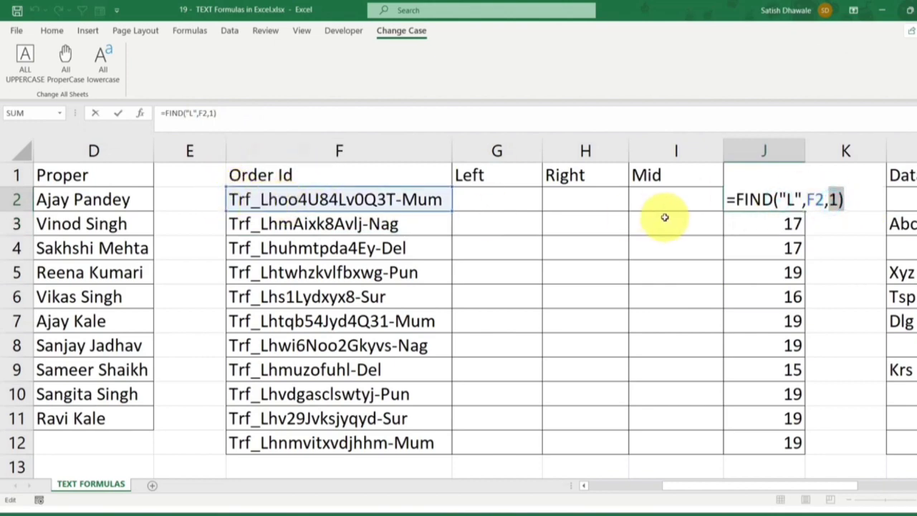
key(Left)
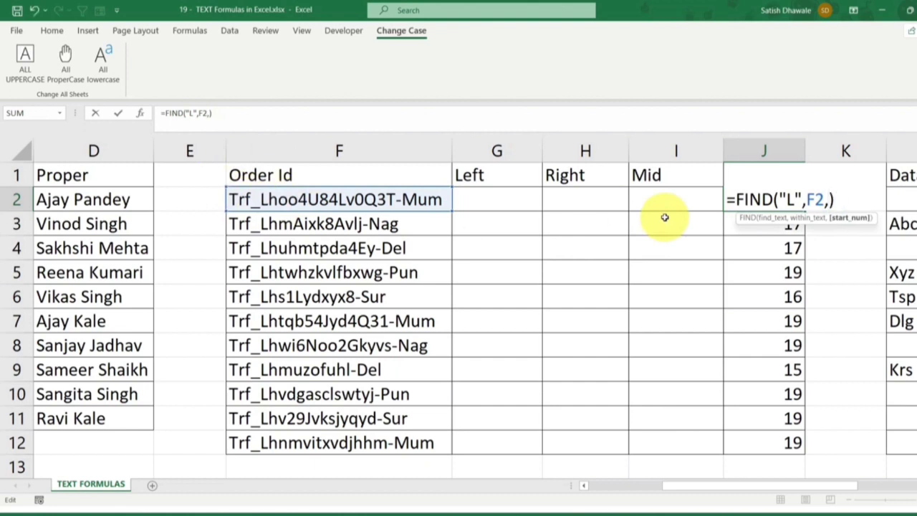
key(Return)
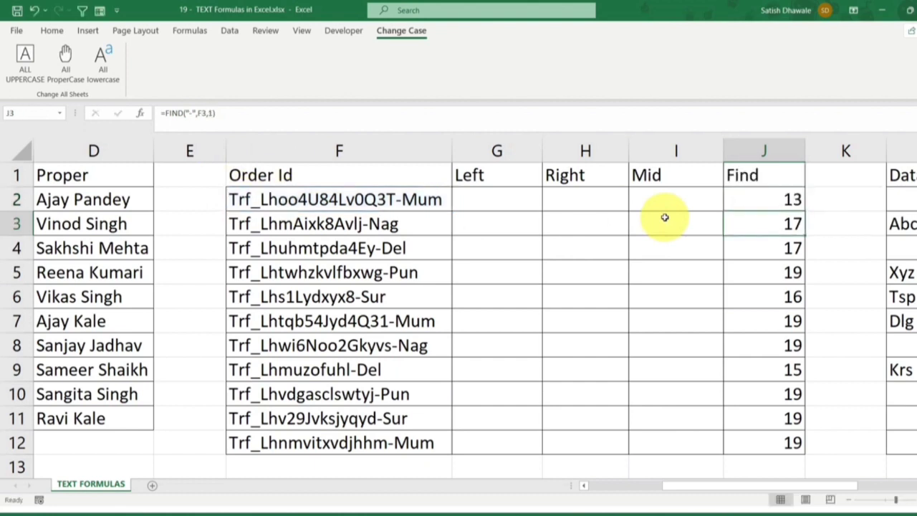
click(338, 199)
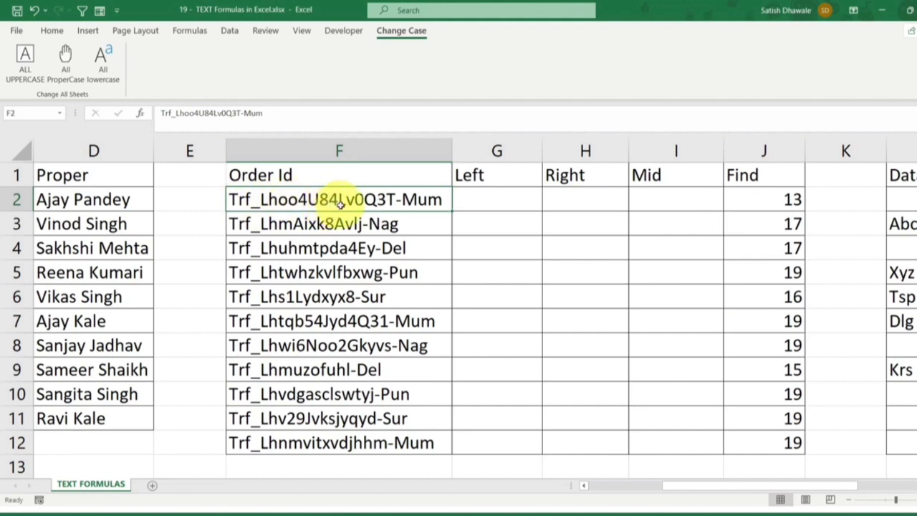
Set the FIND start position in J2 back to 1, giving =FIND("L",F2,1)
double_click(784, 200)
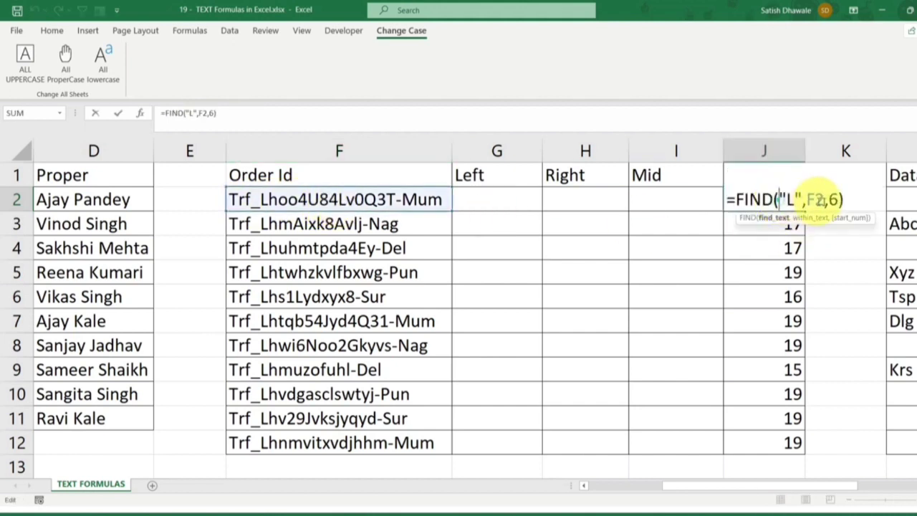
click(832, 199)
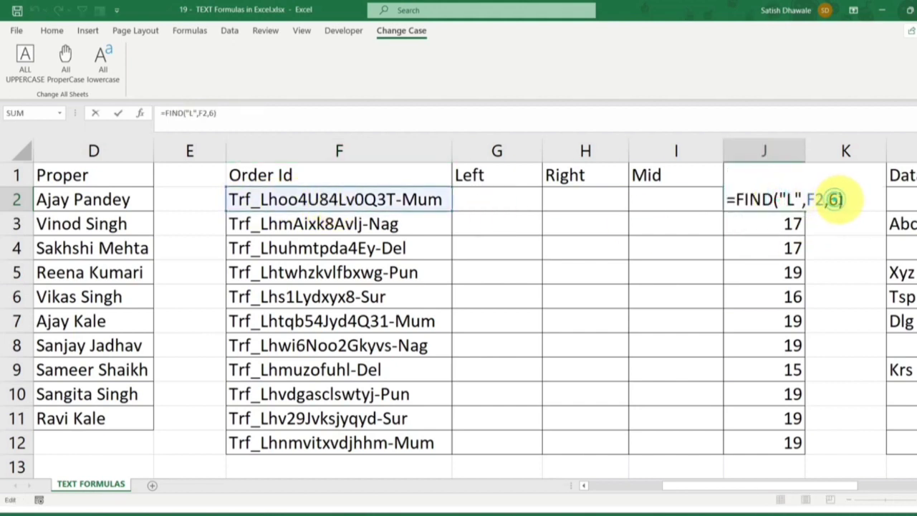
click(834, 199)
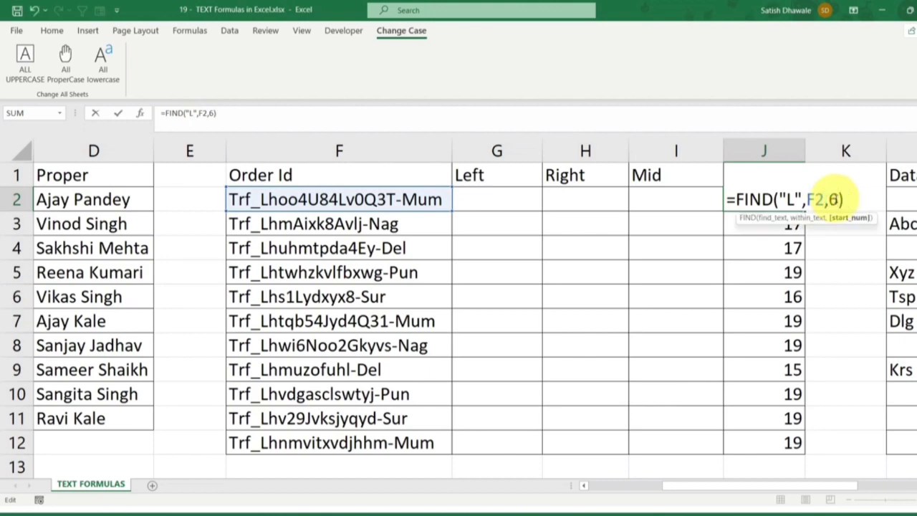
text(1)
key(Return)
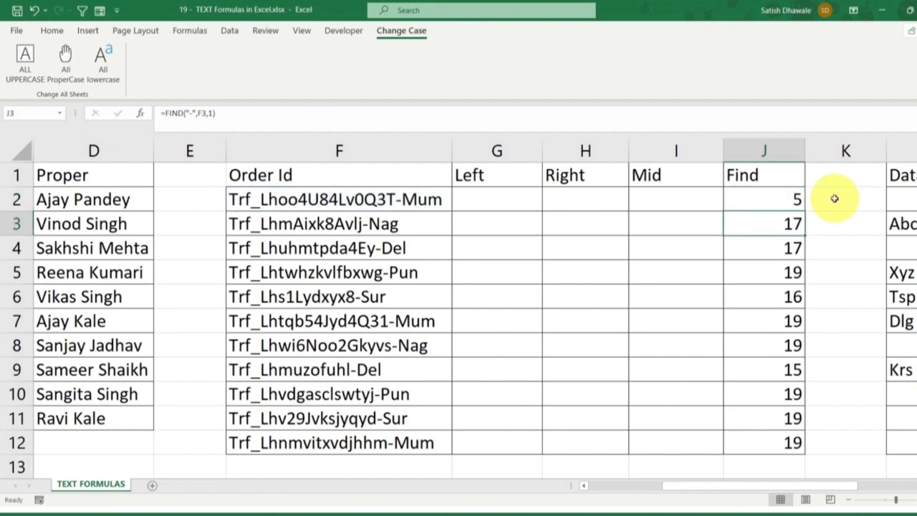
Set the find text in J2 back to a hyphen, =FIND("-",F2,1), and fill the formula down to J12
double_click(785, 199)
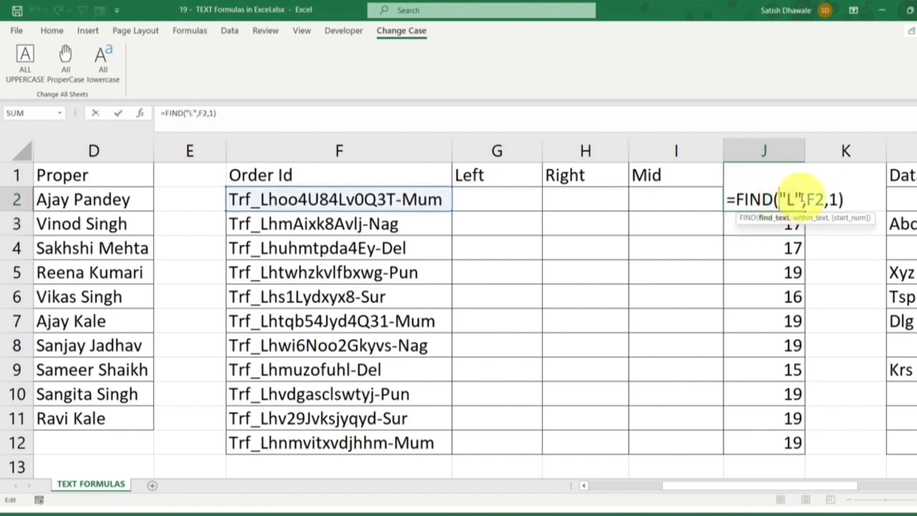
key(BackSpace)
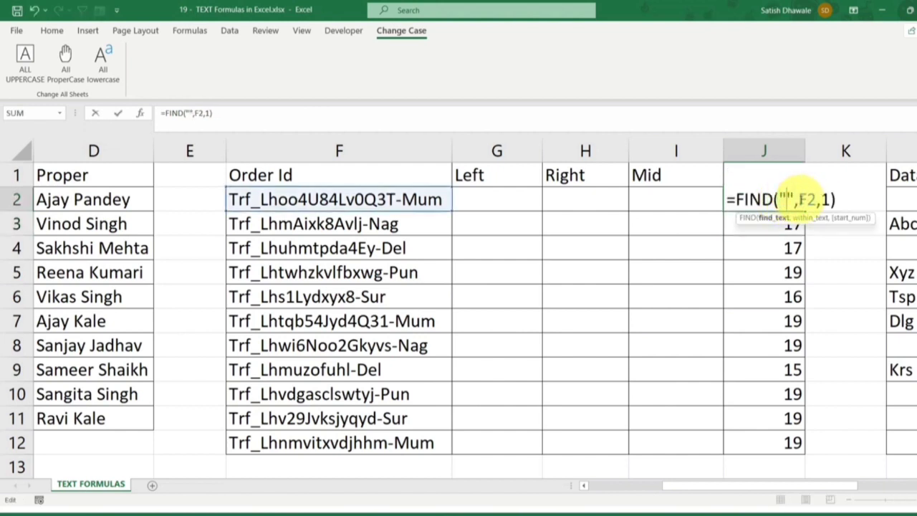
text(-)
key(ctrl+Return)
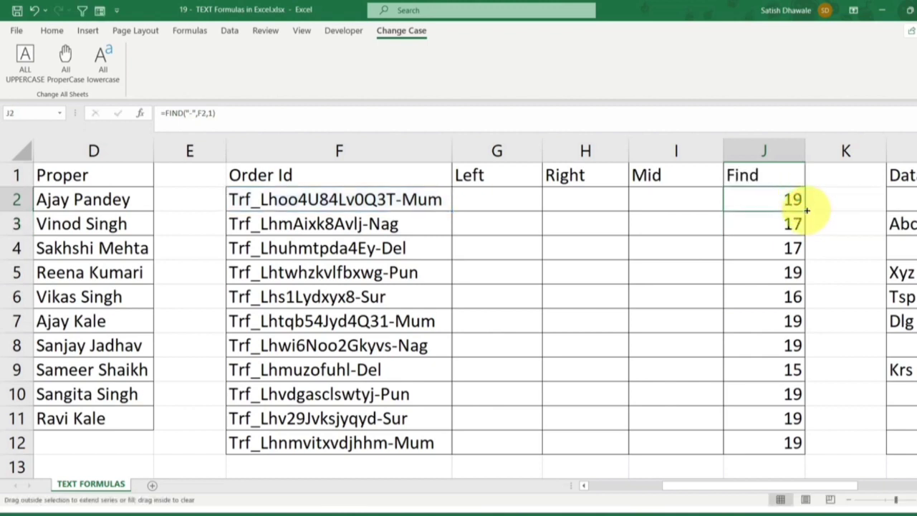
double_click(806, 210)
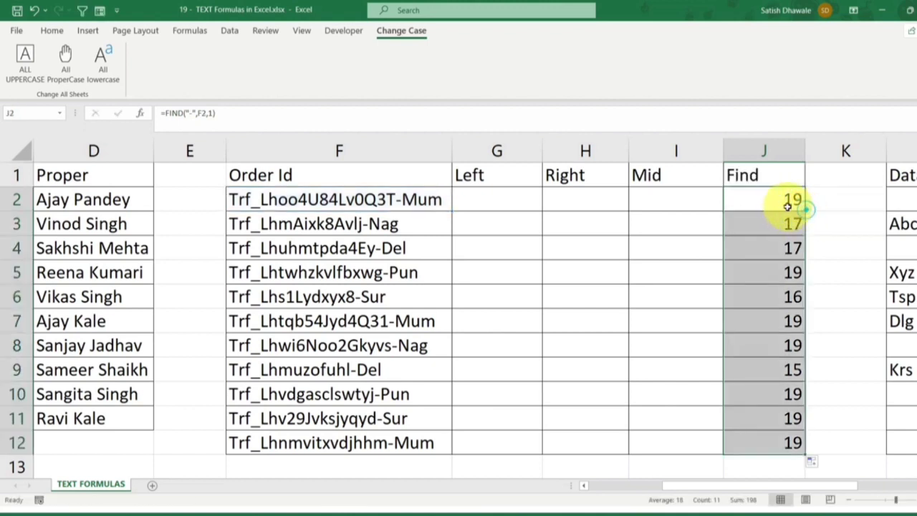
Add the header "LEN" in K1, next to the Find column
click(513, 199)
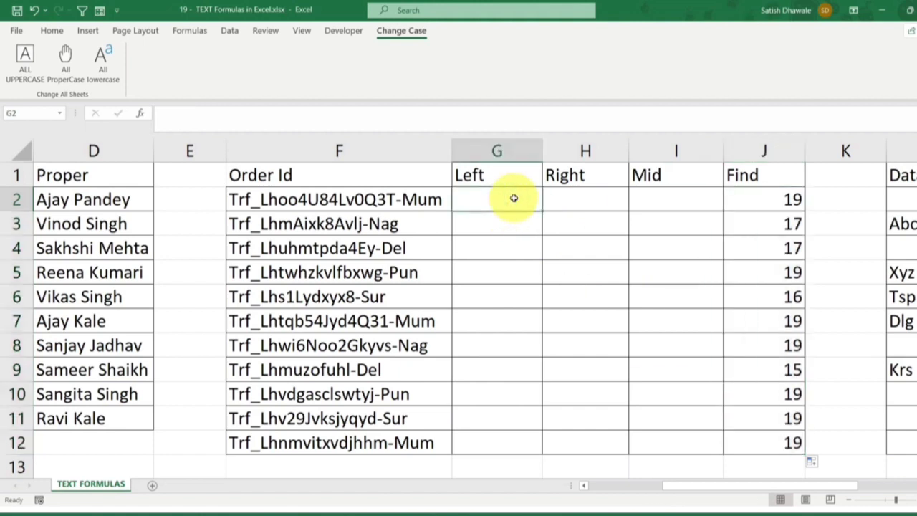
click(853, 178)
double_click(853, 178)
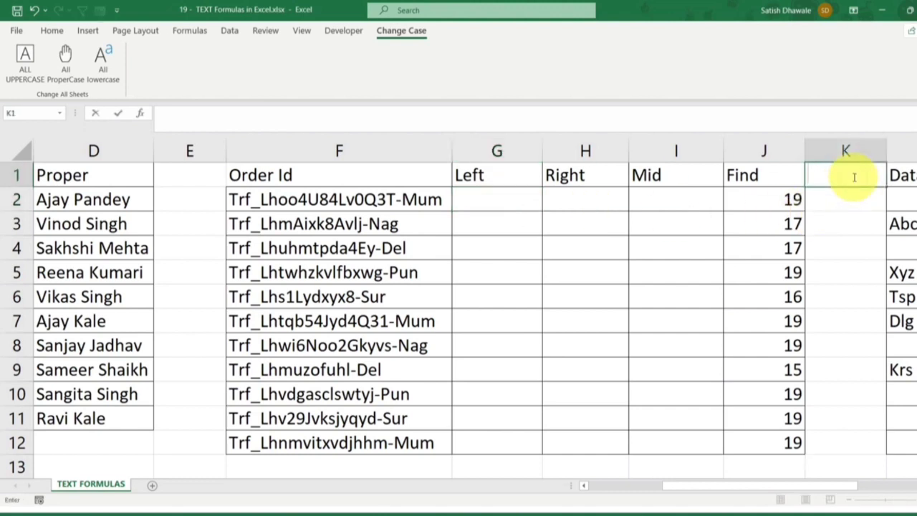
text(LEN)
key(Return)
Enter =LEN(F2) in K2 to count the order ID's characters, and fill the formula down to K12
text(=)
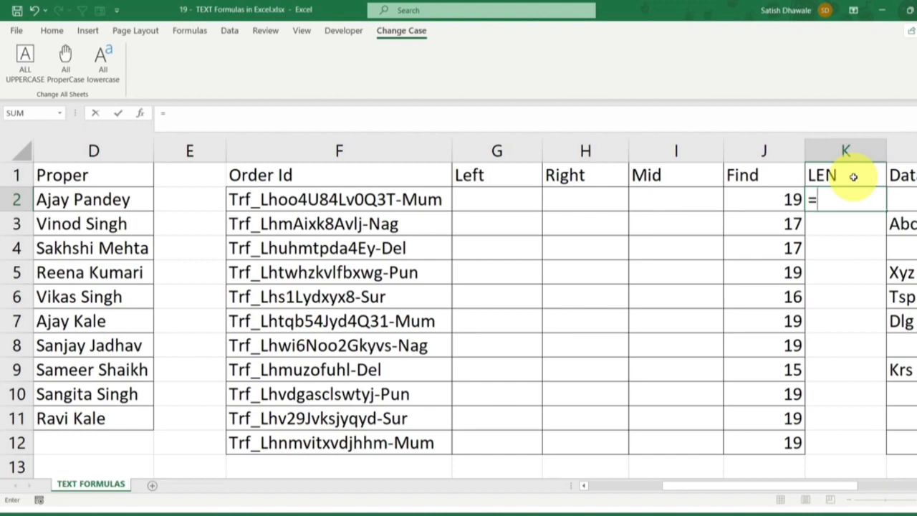
text(LEN()
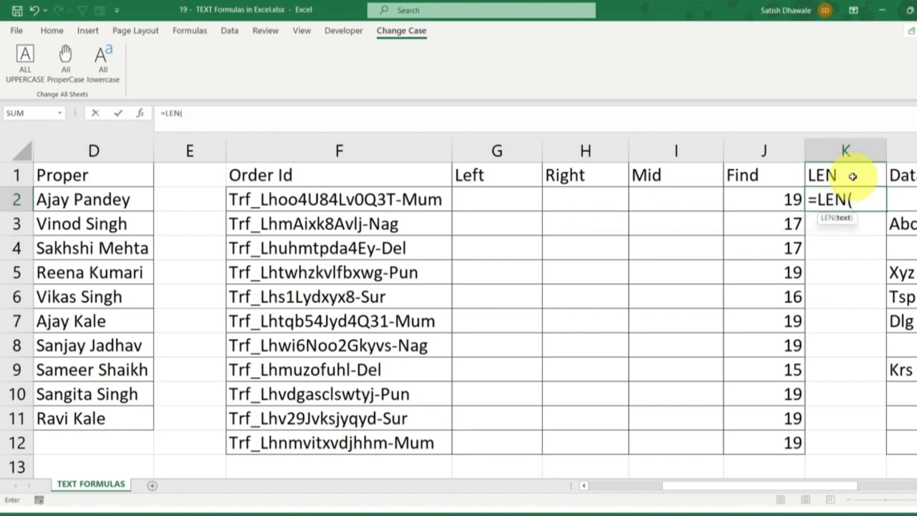
click(378, 201)
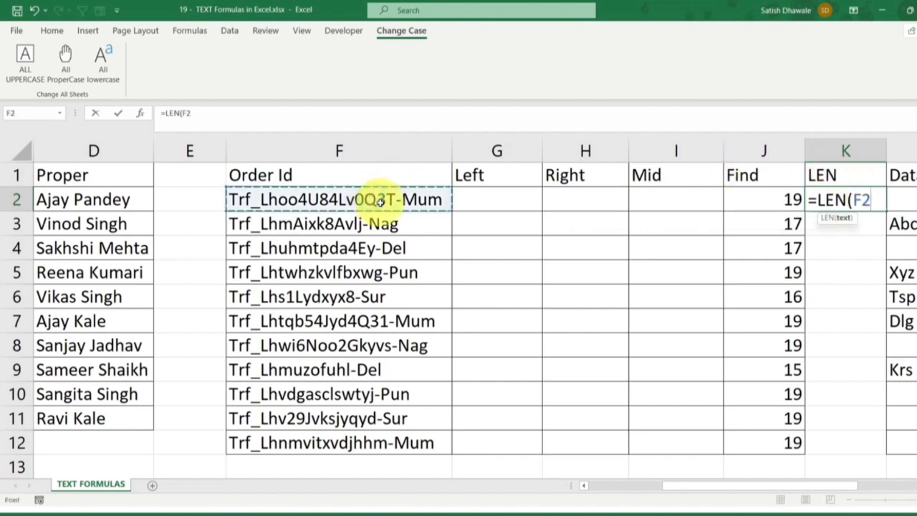
text())
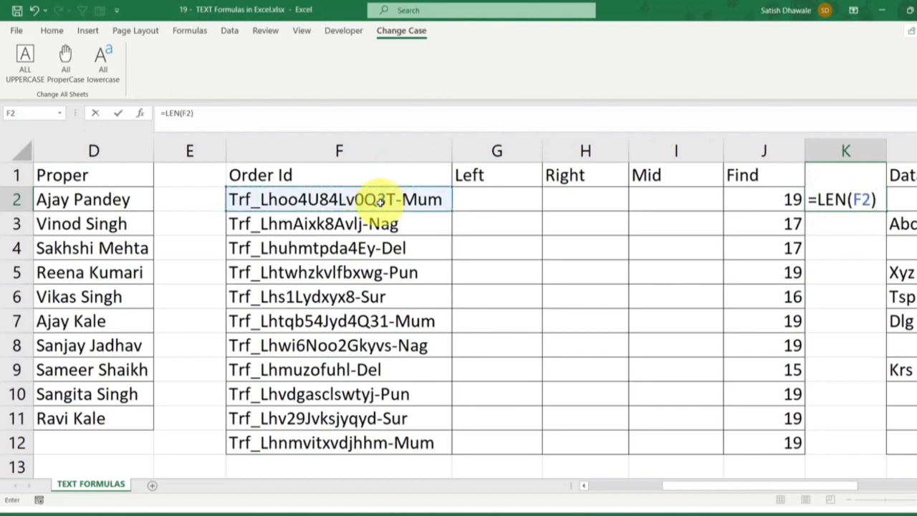
key(Return)
click(875, 200)
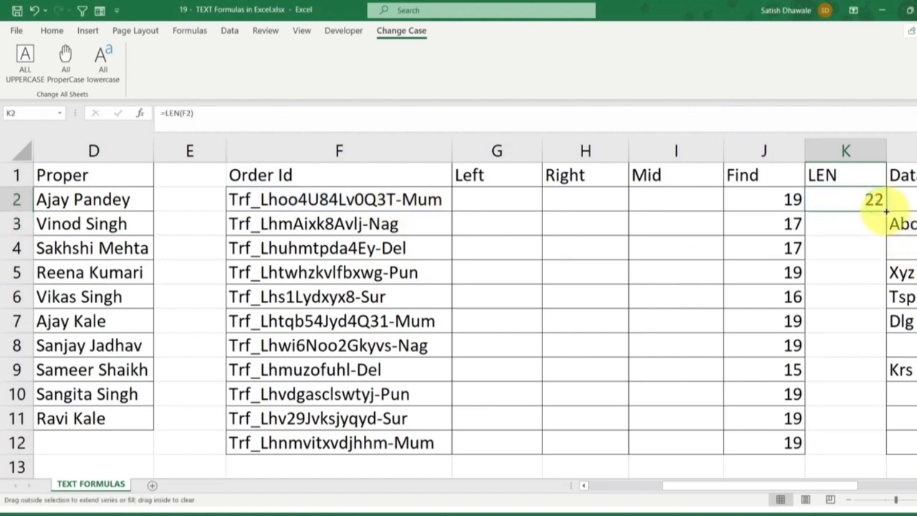
double_click(886, 211)
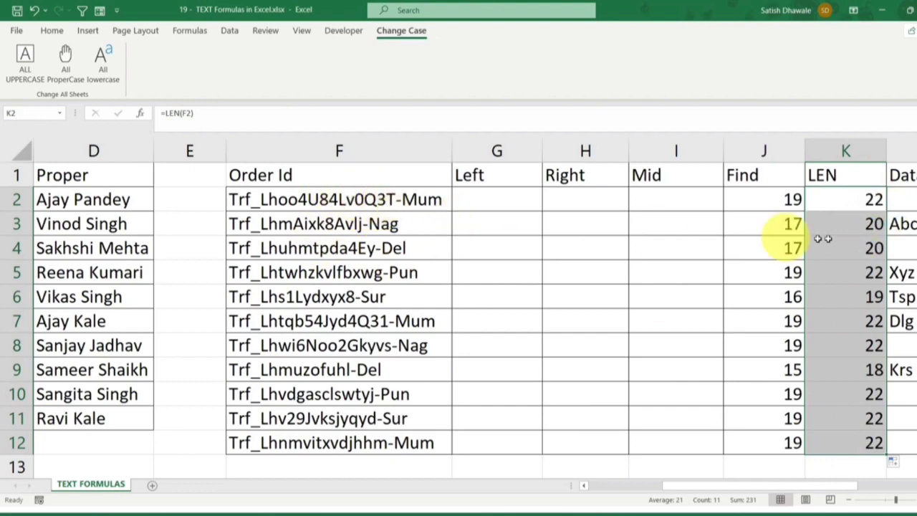
Examine the LEN results in column K and the cell reference used by the K2 formula
drag(852, 200, 845, 435)
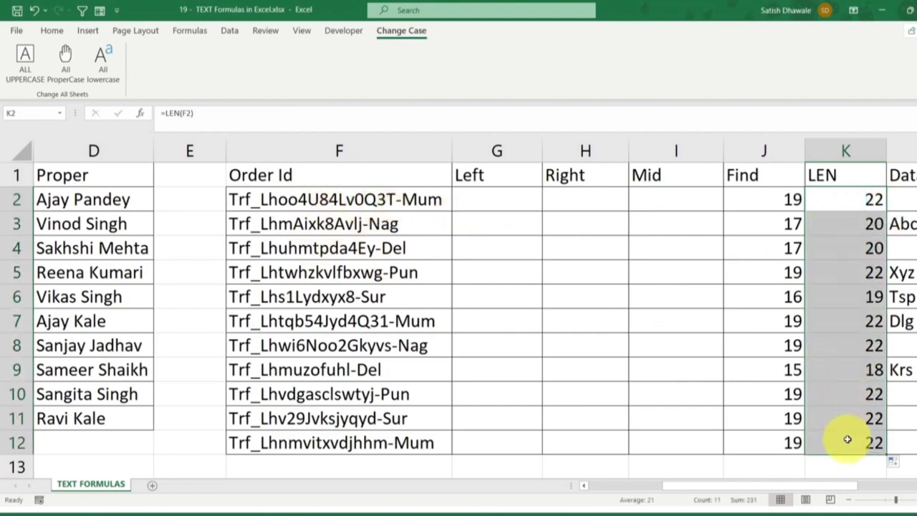
click(860, 204)
click(859, 229)
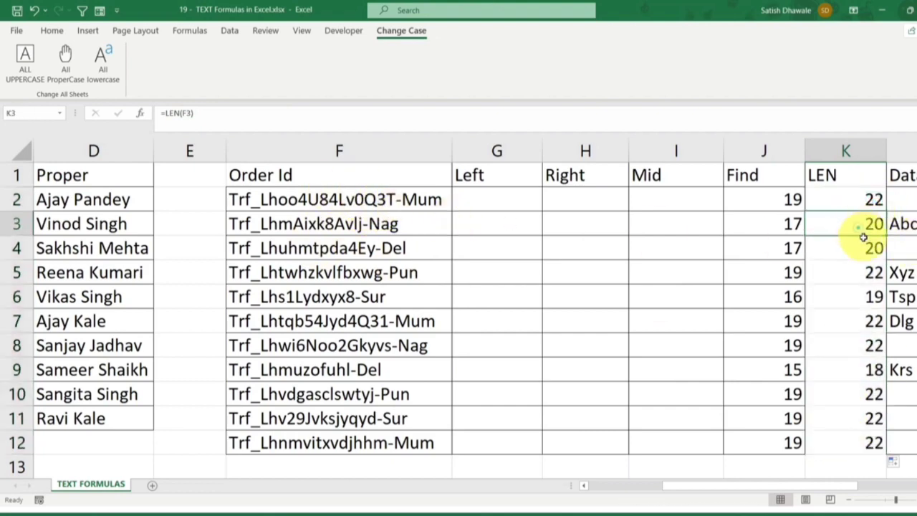
click(859, 250)
click(858, 276)
click(856, 299)
click(855, 319)
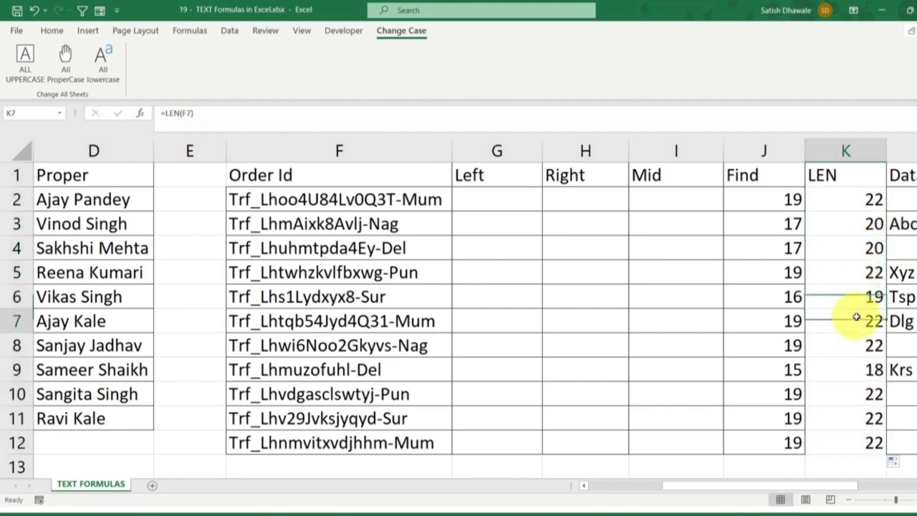
double_click(871, 200)
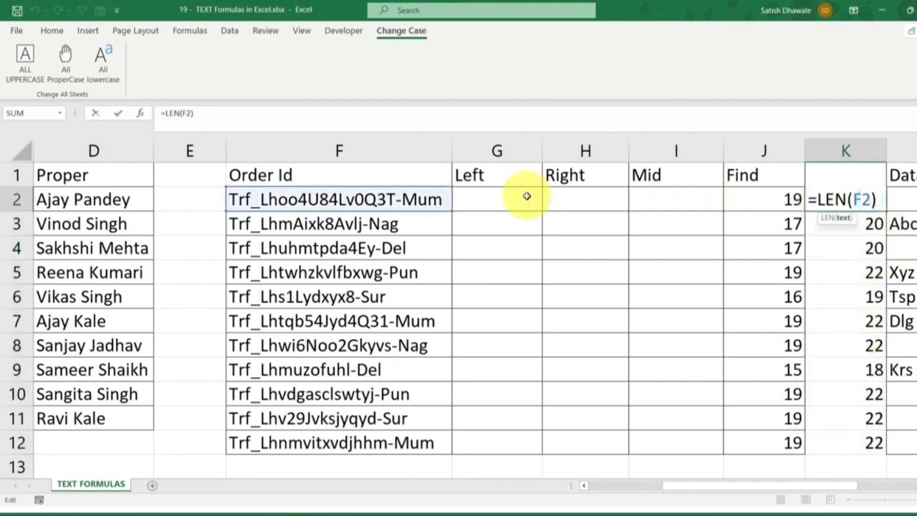
Clear the order ID in F2 and test the LEN formula with the entries "A" and "B"
click(372, 200)
key(Delete)
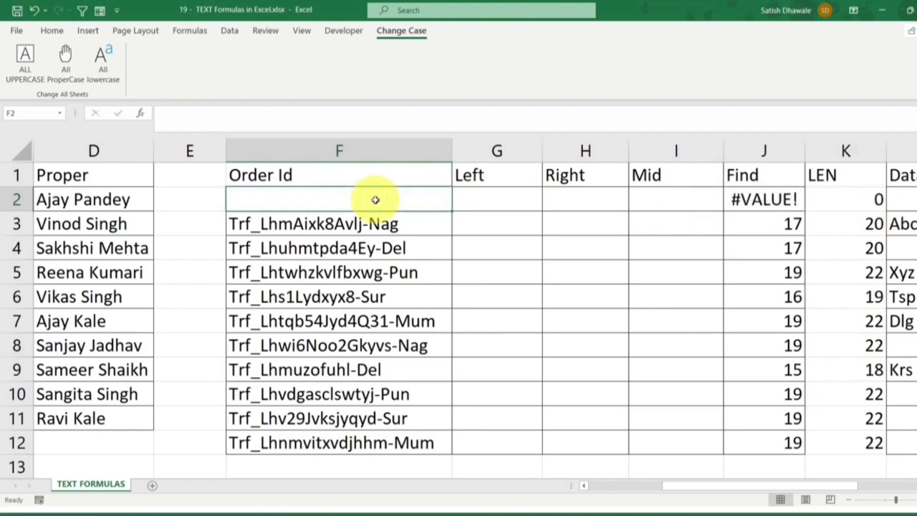
text(A)
key(Return)
click(375, 200)
text(B)
key(Return)
Test the LEN formula with longer entries in F2, first "ABC" and again with "DSFDSFD"
click(375, 200)
text(AB)
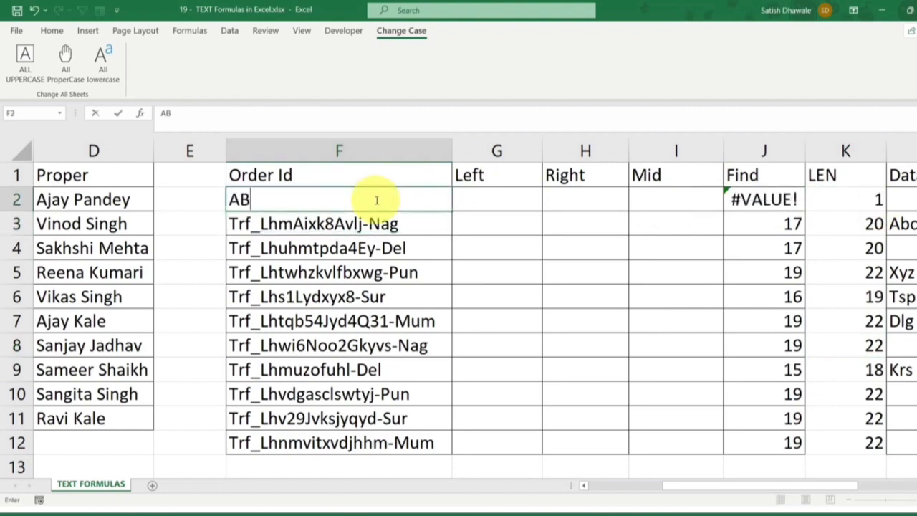
text(C)
key(Return)
click(376, 200)
text(DSFDSFD)
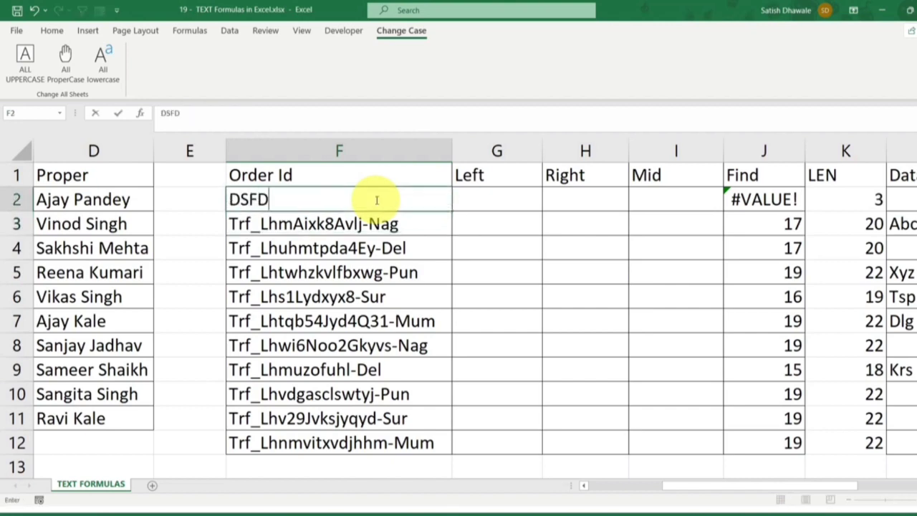
key(Return)
click(375, 200)
Undo the test entries in F2 to restore its original order ID
key(ctrl+z)
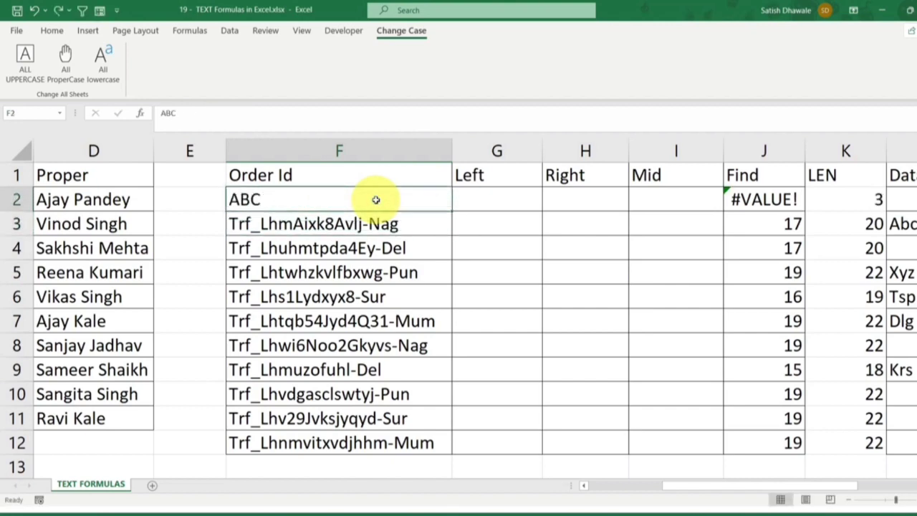
key(ctrl+z)
key(ctrl+z)
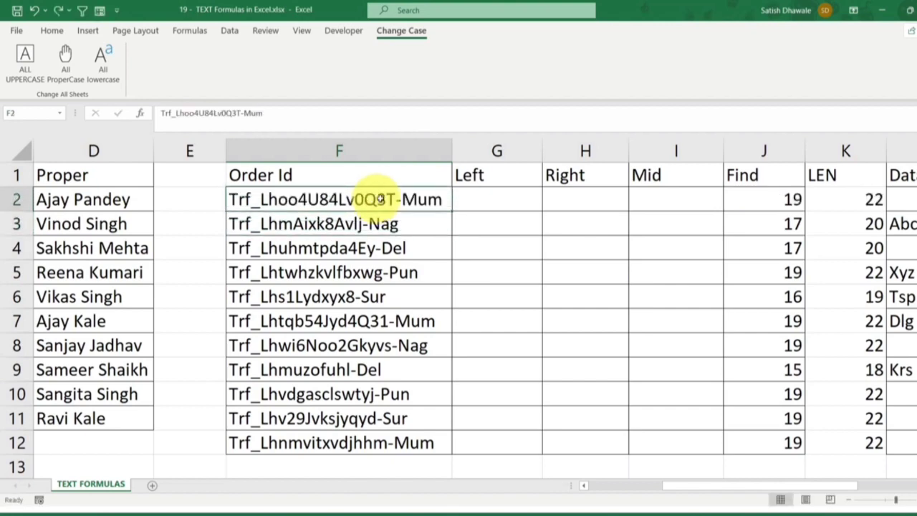
click(494, 197)
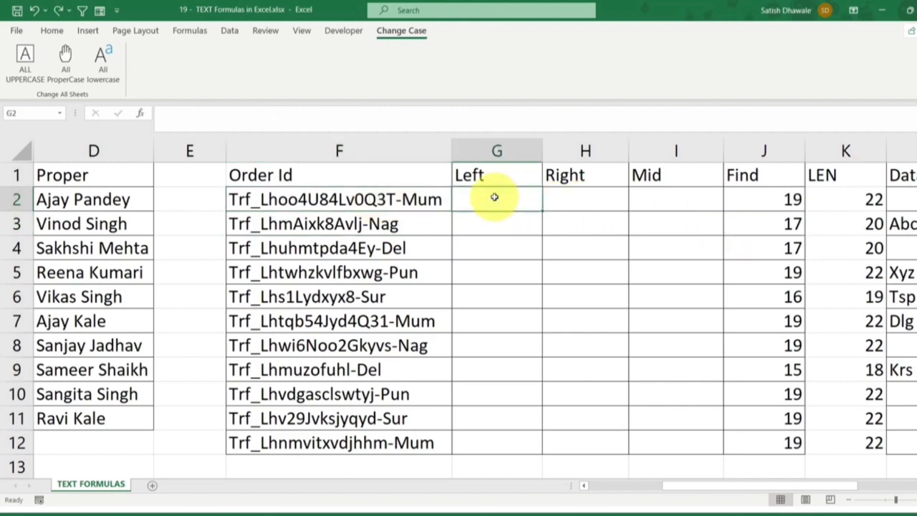
drag(855, 179, 792, 438)
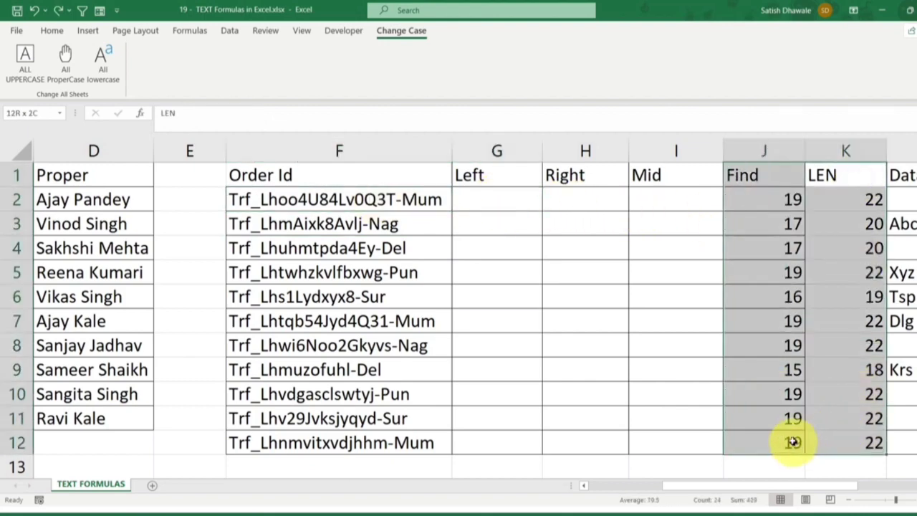
click(373, 198)
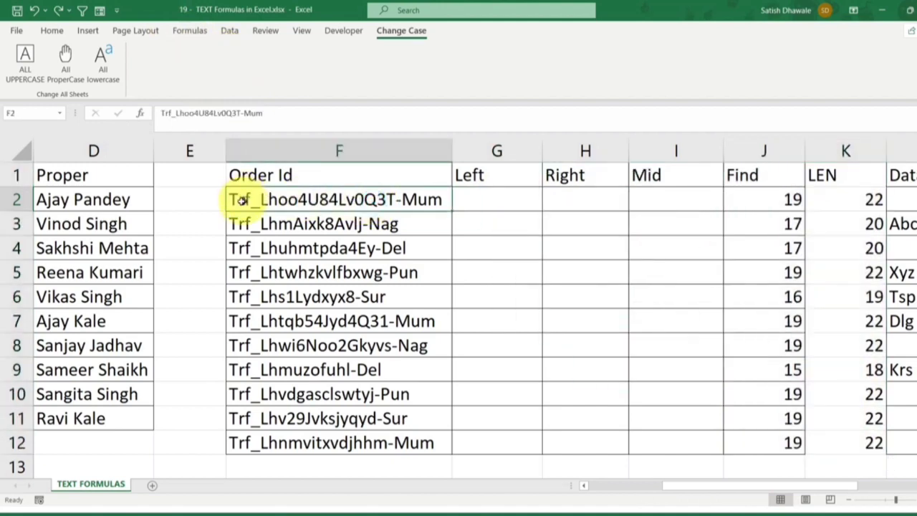
Enter =LEFT(F2,3) in G2, fill it down to G12, and clear these trial results
click(473, 194)
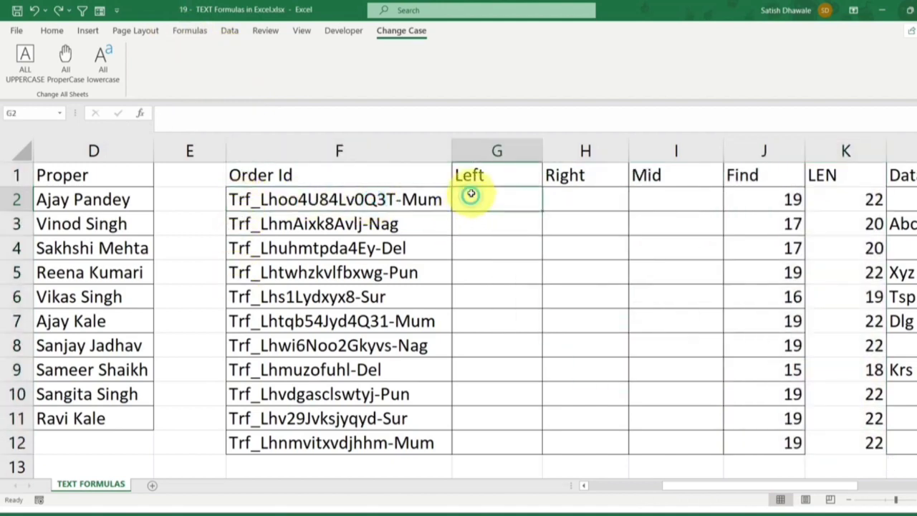
text(=LEFT()
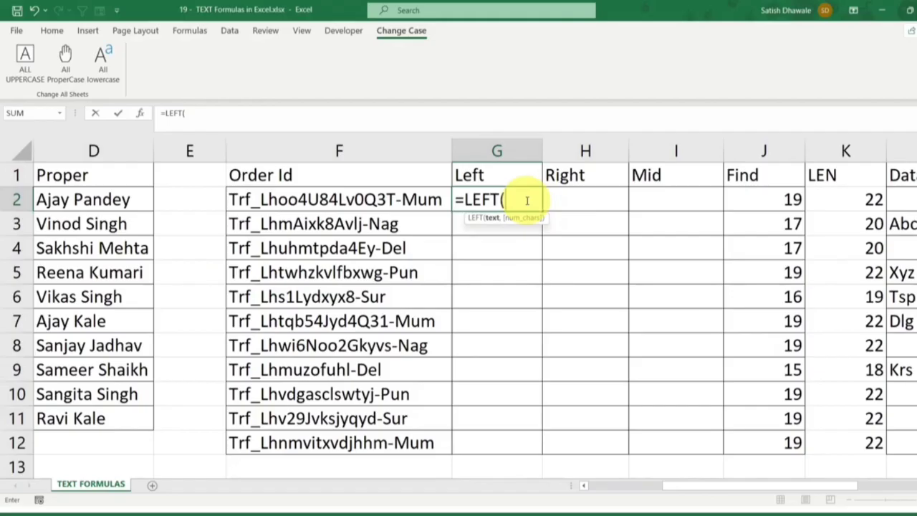
click(293, 201)
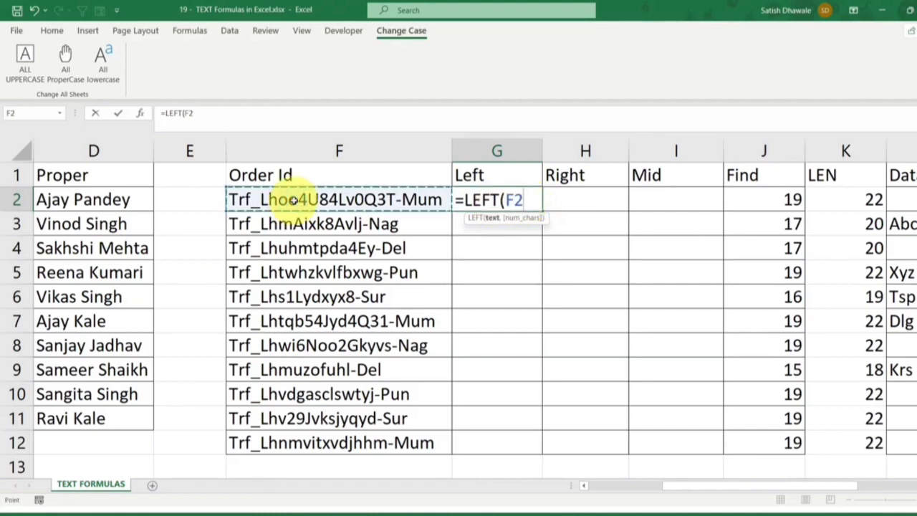
text(,)
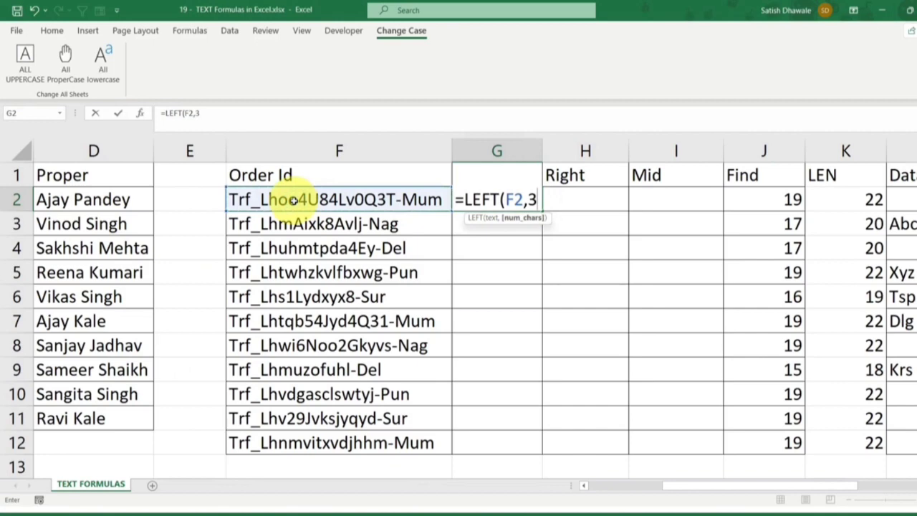
text(3)
key(Return)
click(541, 208)
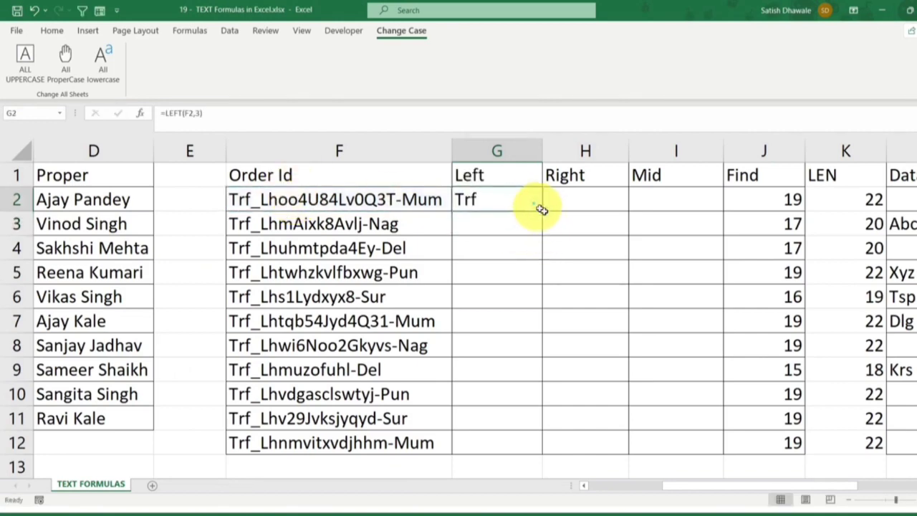
double_click(541, 210)
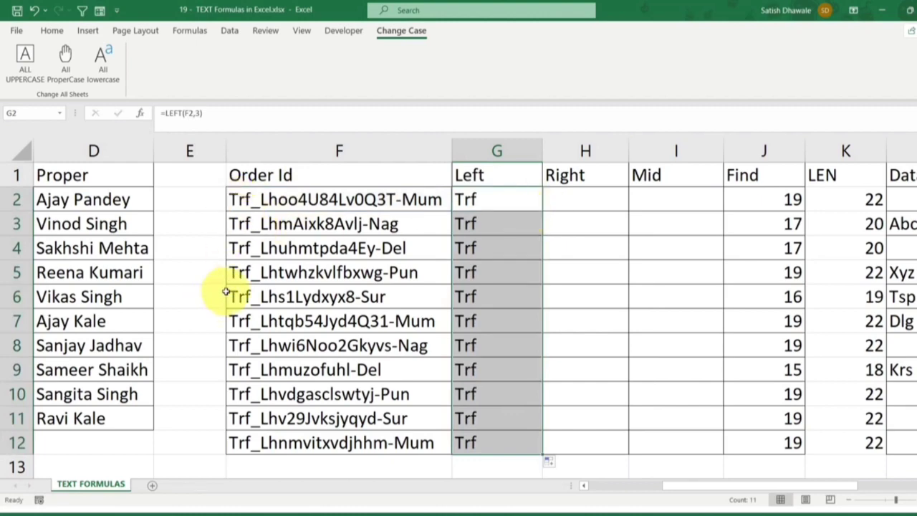
key(Delete)
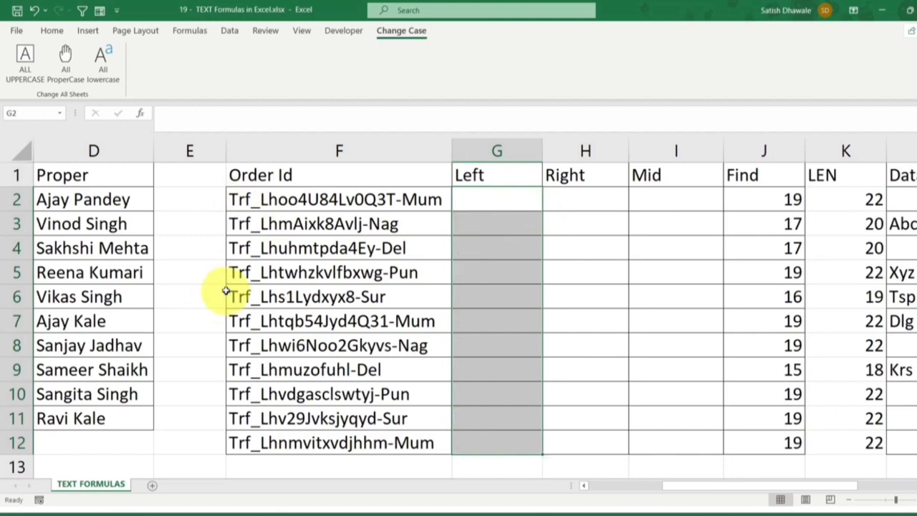
Insert "A" after "Trf" in the F2 order ID and "DD" after "Trf" in F4
double_click(251, 201)
text(A)
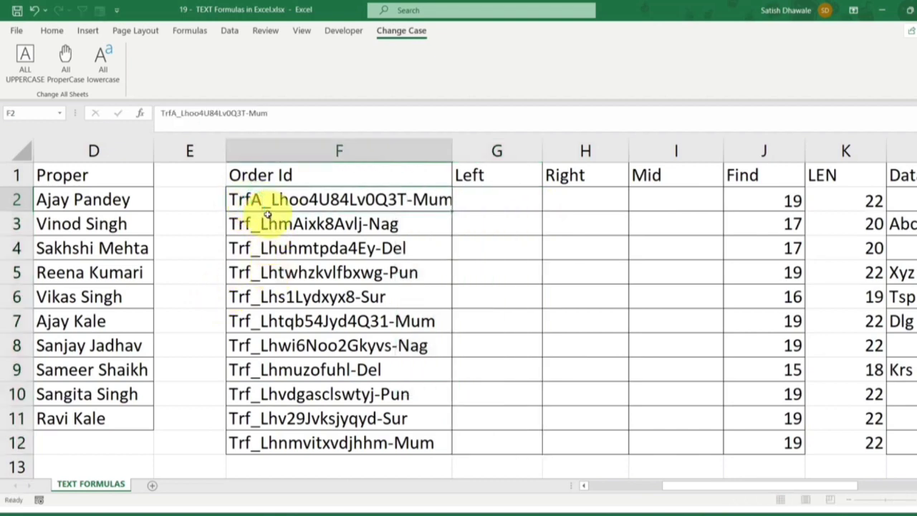
key(Return)
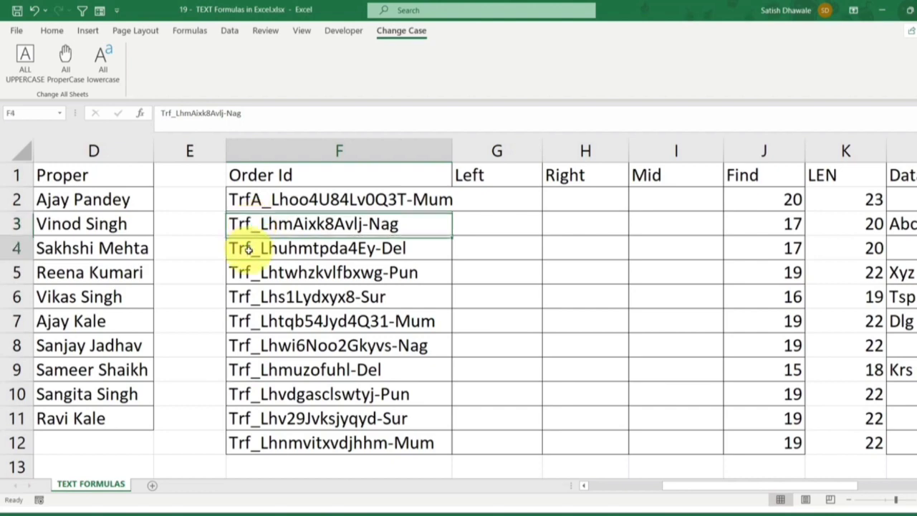
double_click(249, 248)
text(DD)
key(Return)
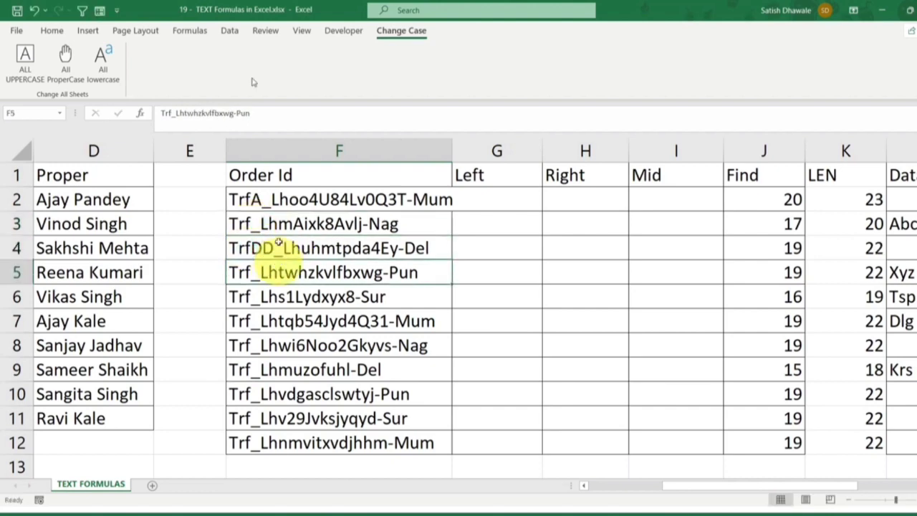
Autofit column F to its contents and enter =LEFT(F2,3) in G2
click(502, 200)
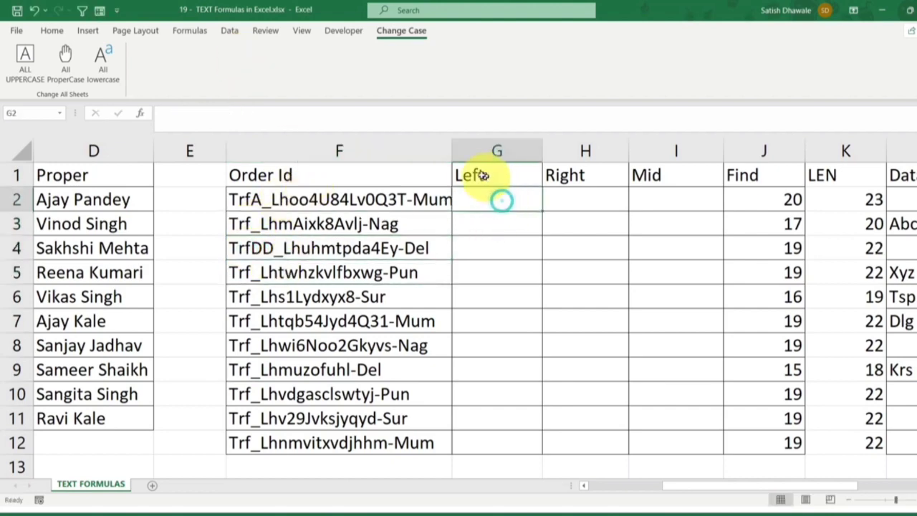
double_click(452, 154)
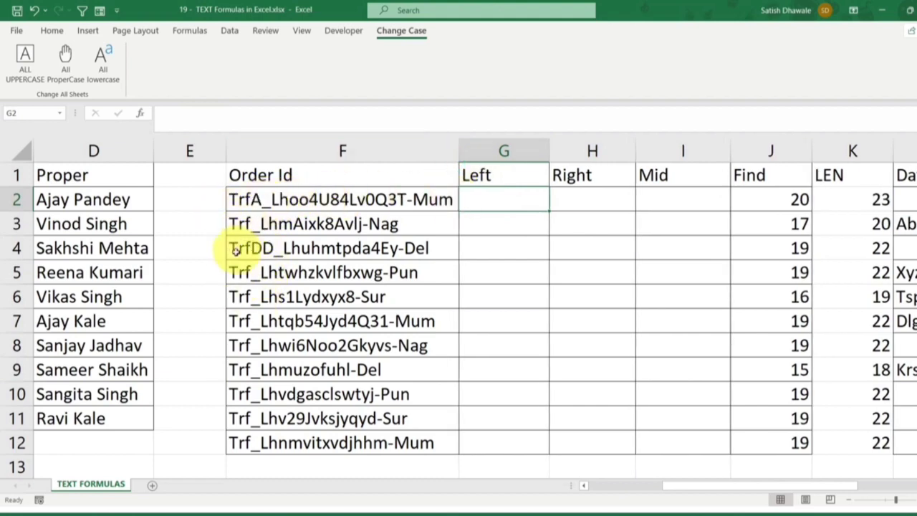
text(=LEFT()
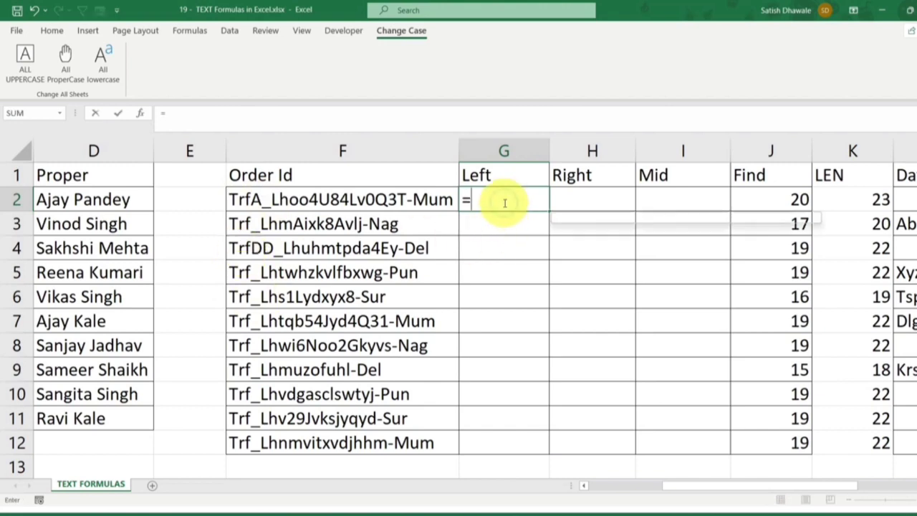
key(Left)
key(Left)
key(Right)
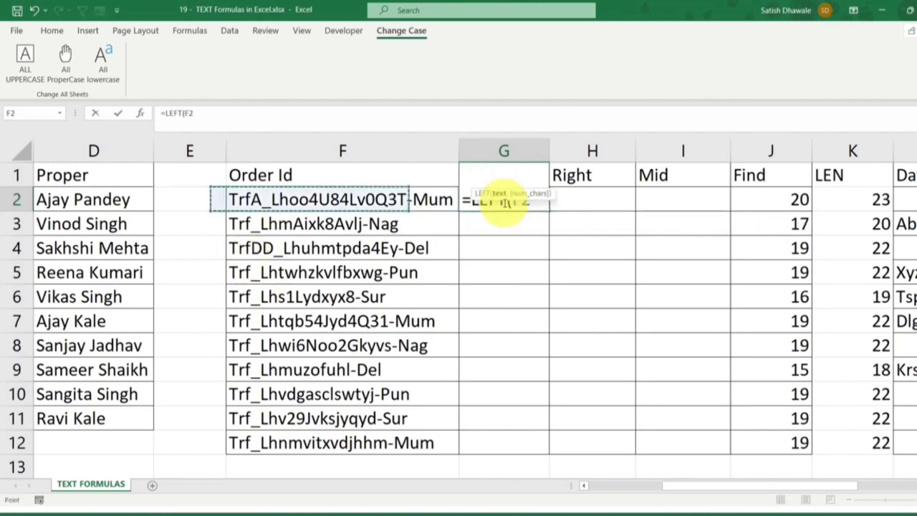
text(,3))
key(Return)
click(504, 203)
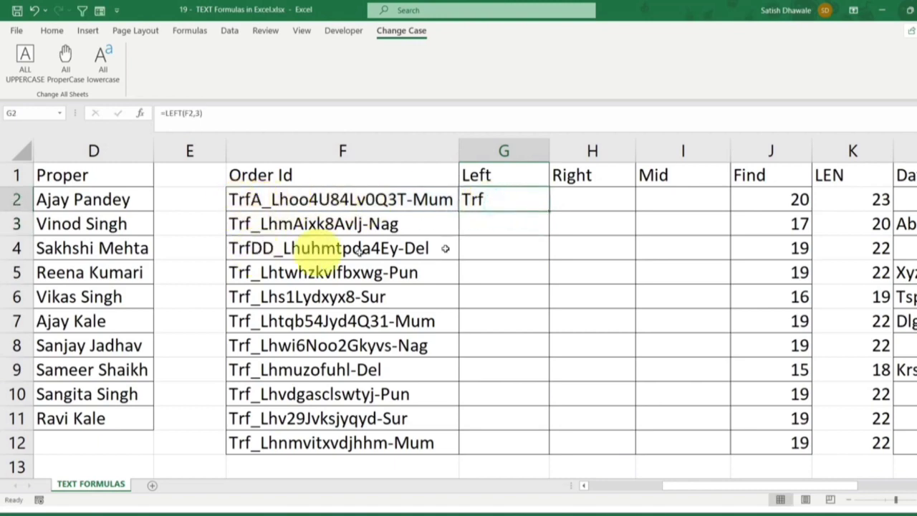
Fill the LEFT formula from G2 down to G6 and clear these trial results
drag(546, 212, 547, 305)
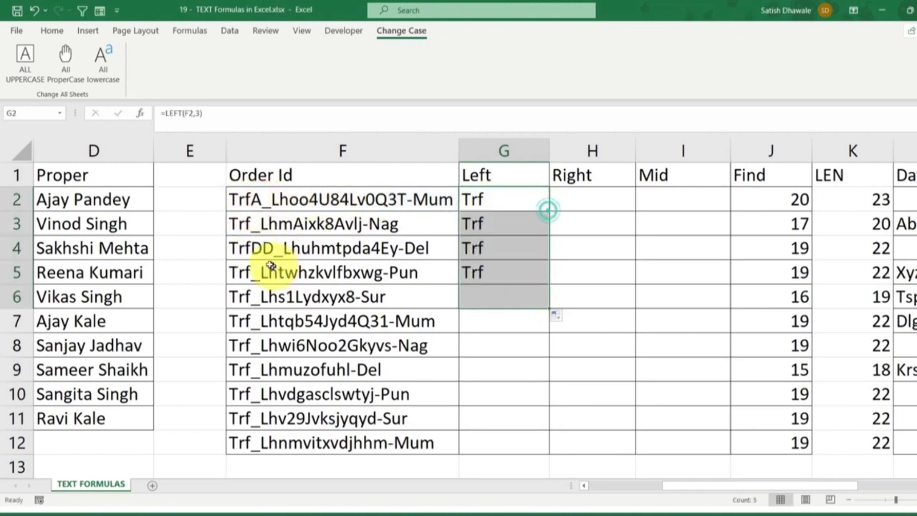
drag(493, 209, 487, 290)
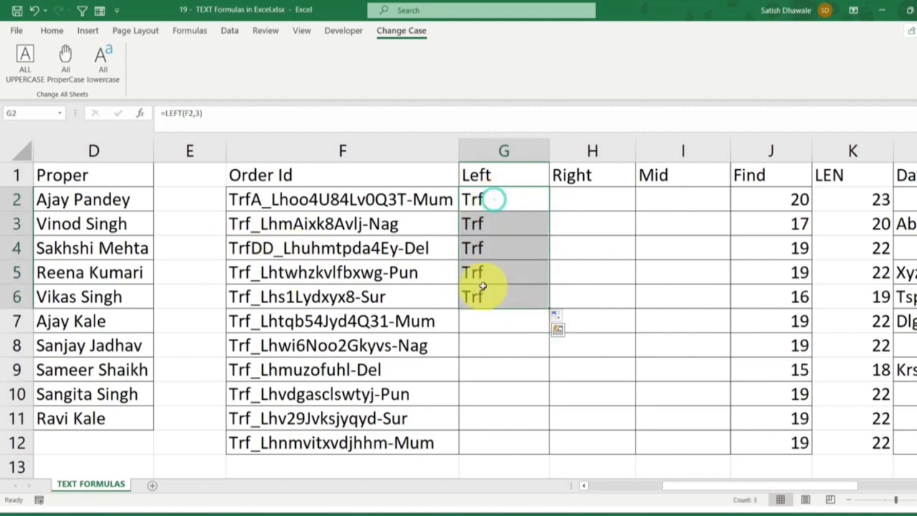
key(Delete)
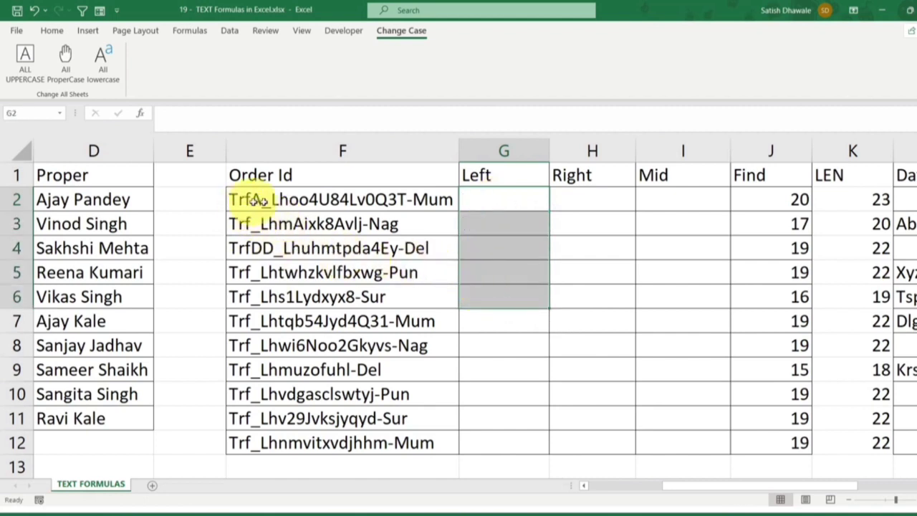
Enter =FIND("_",F2,1) in G2 to locate the underscore in the order ID
click(513, 201)
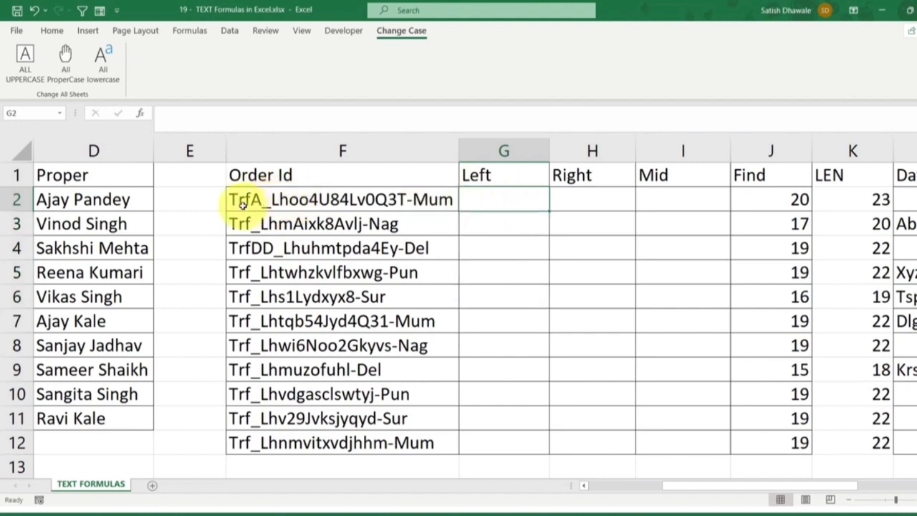
click(532, 199)
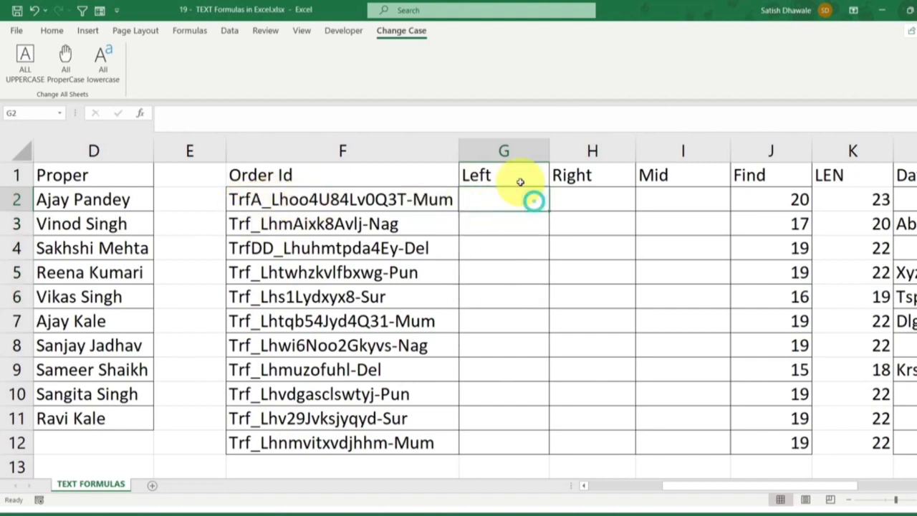
text(=)
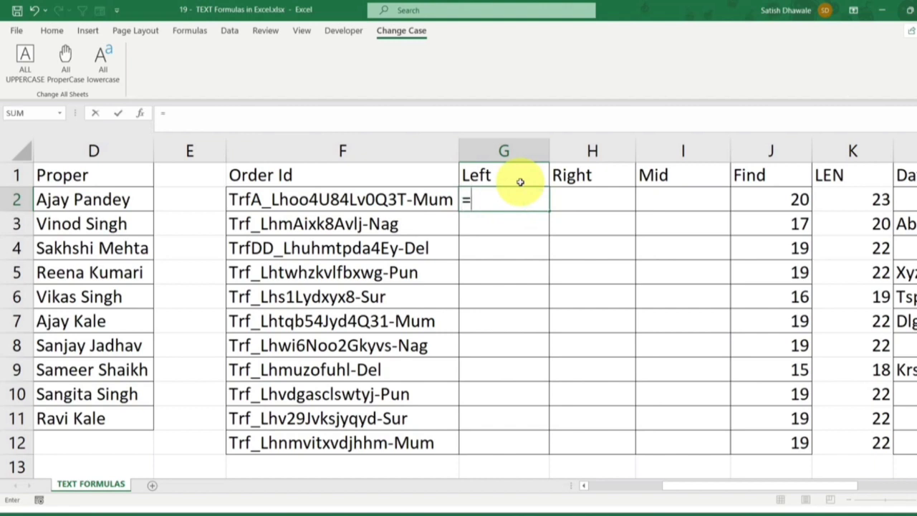
text(FIND("_)
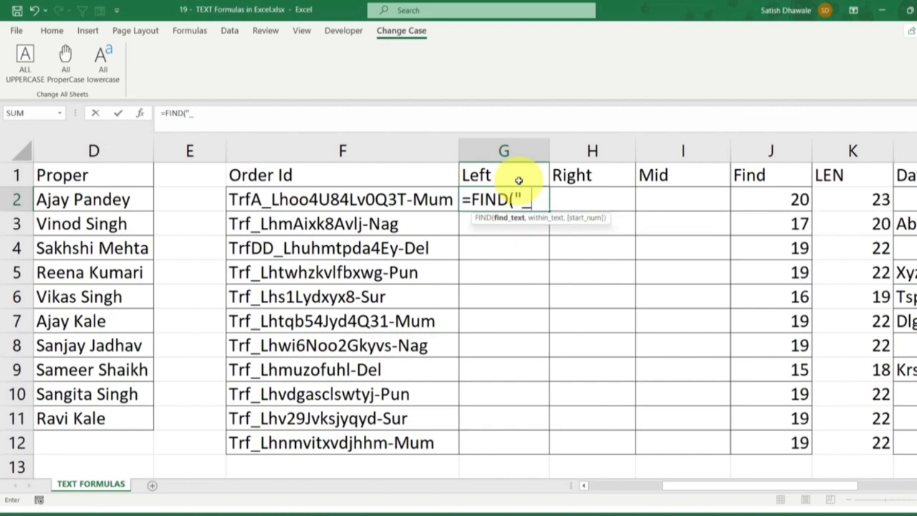
text(",)
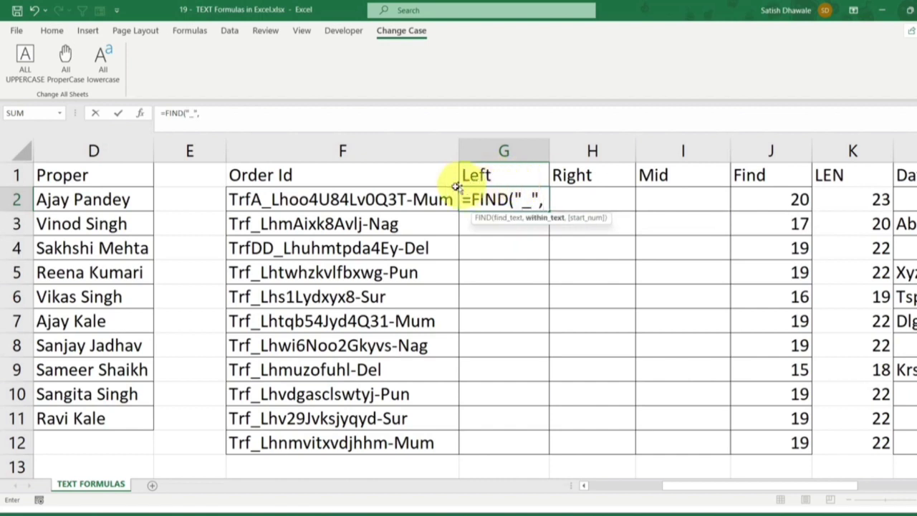
click(411, 198)
text(,1)
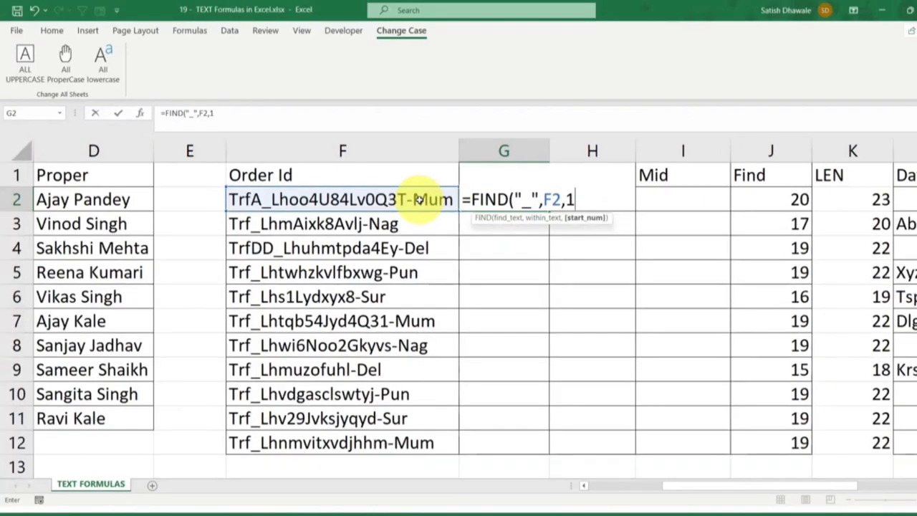
key(Return)
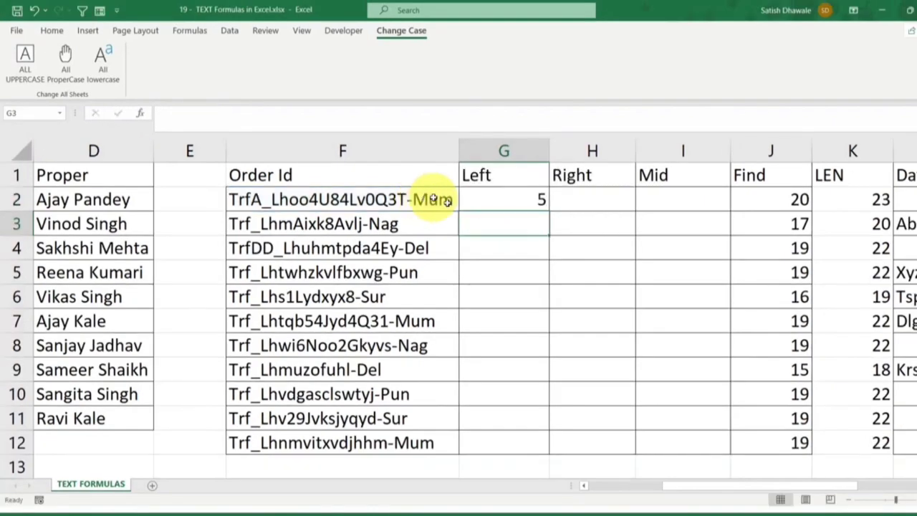
Cut the FIND expression in G2 and nest it in a LEFT function as =LEFT(F2,FIND("_",F2,1))
double_click(522, 199)
drag(593, 201, 464, 200)
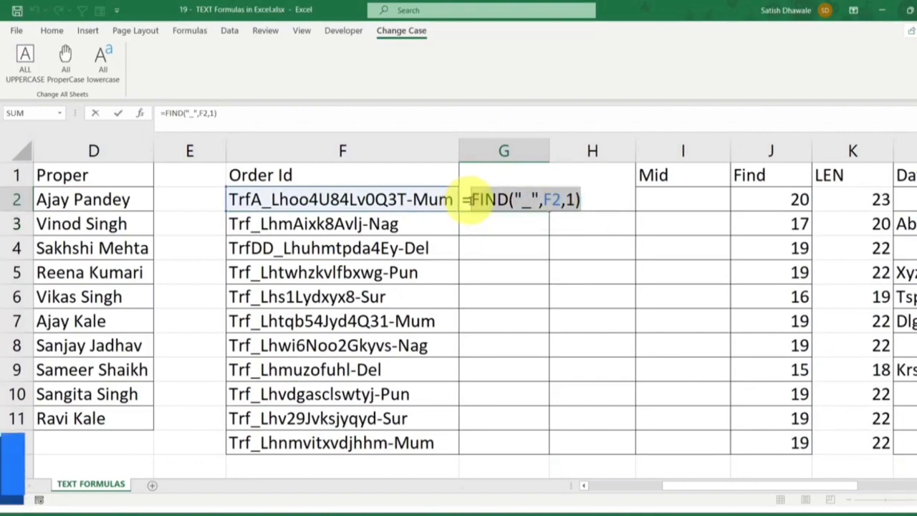
key(ctrl+x)
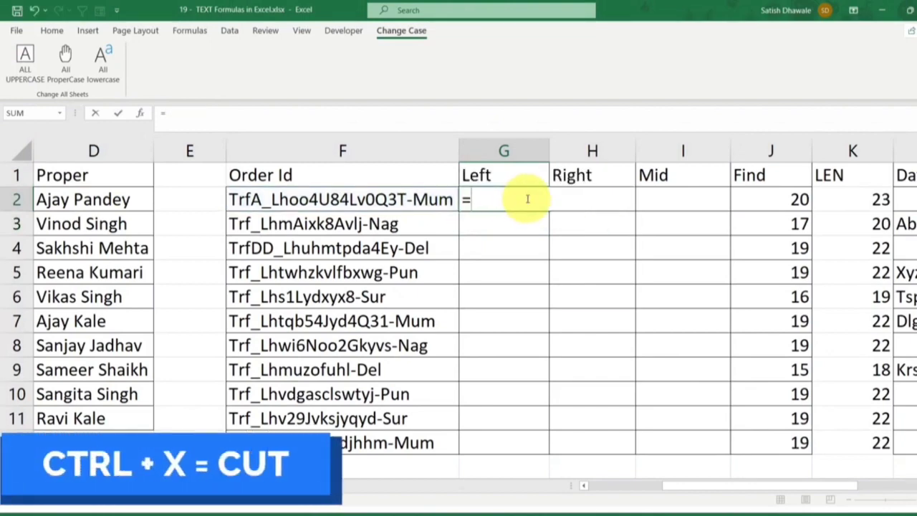
text(LEF)
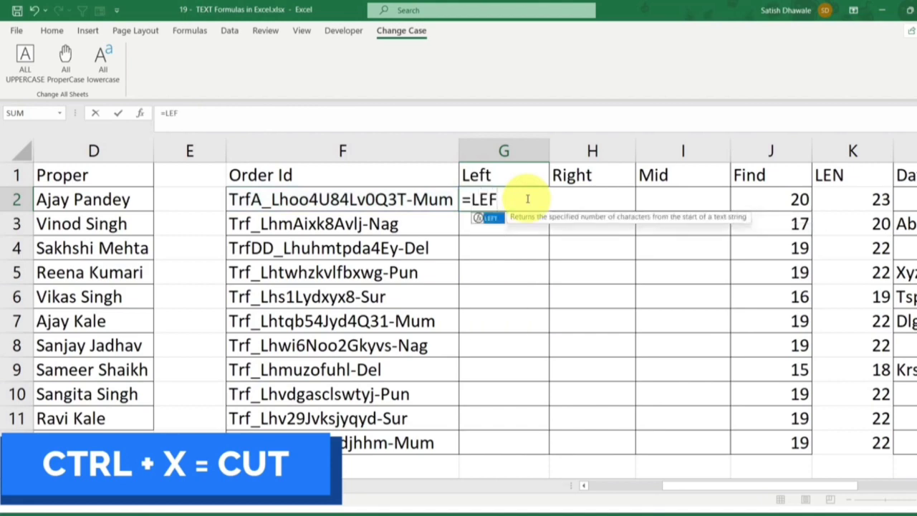
text(T()
click(405, 200)
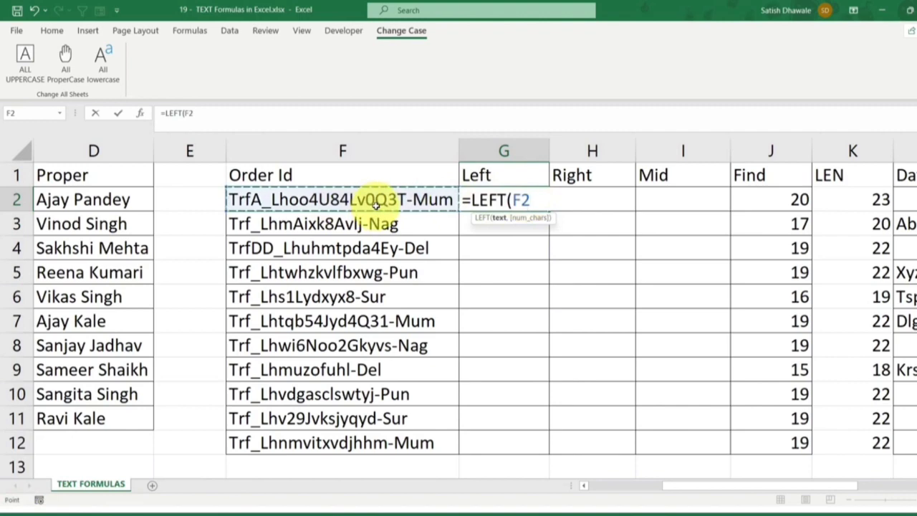
text(,)
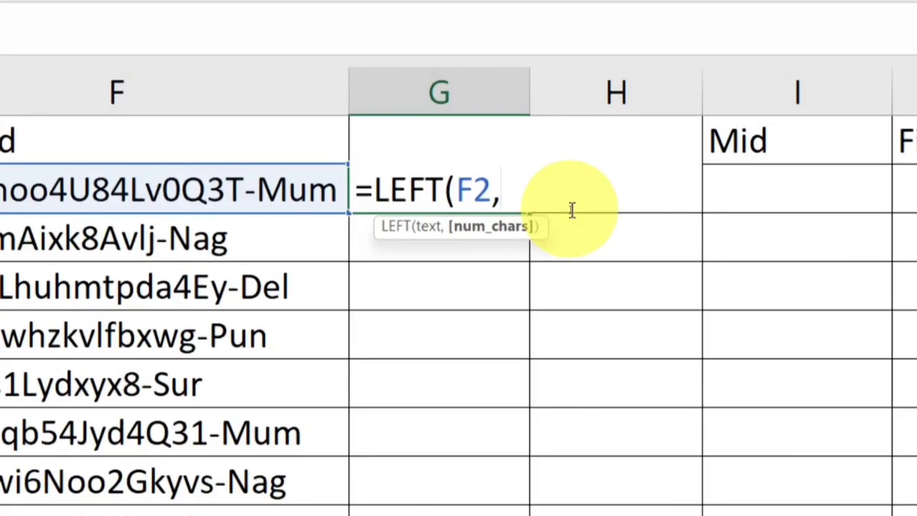
text(FIND("_",F2,1))
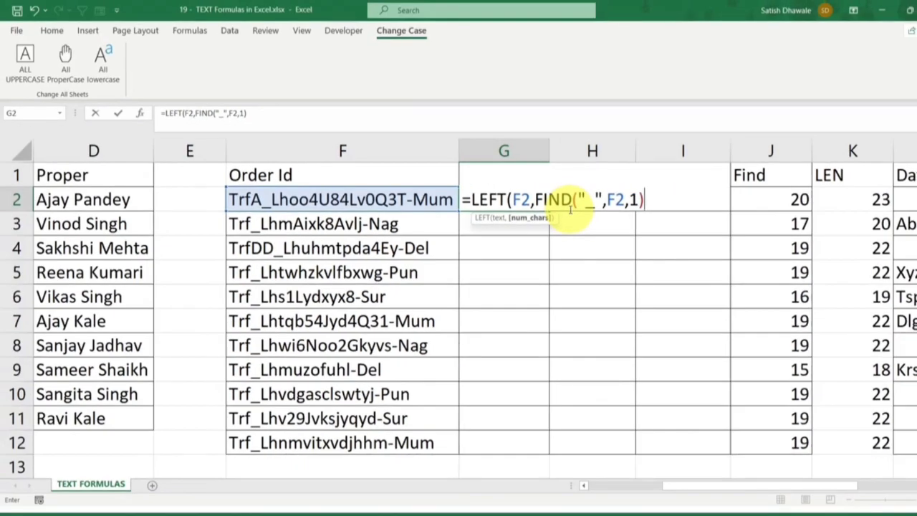
Evaluate the nested FIND part of the G2 formula, undo the evaluation and commit the formula
drag(536, 199, 646, 202)
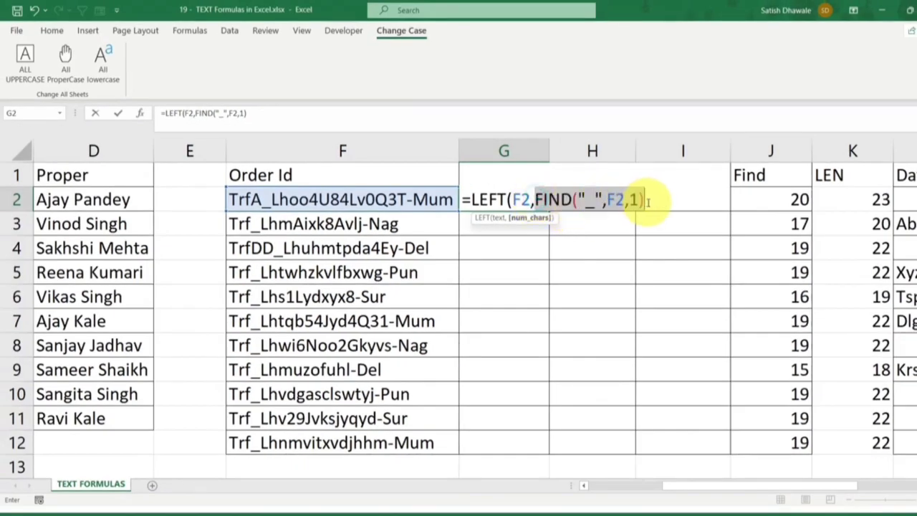
text(5)
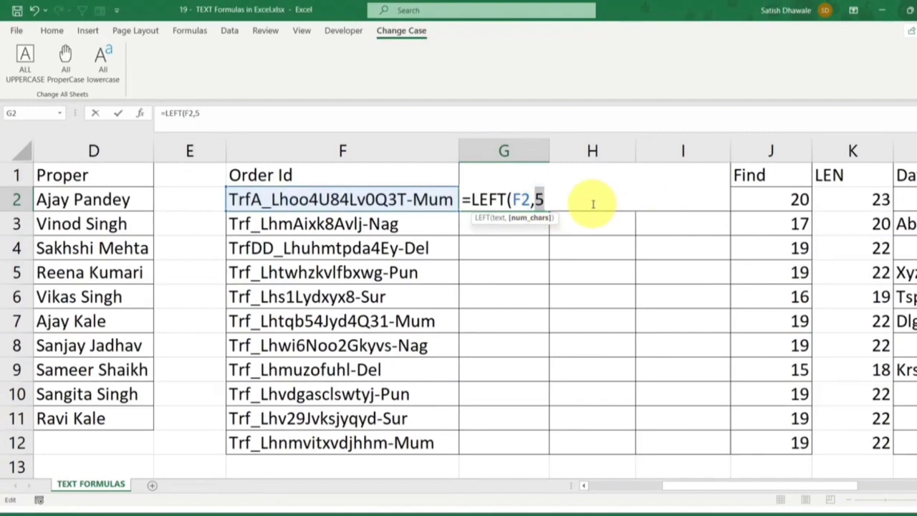
key(ctrl+z)
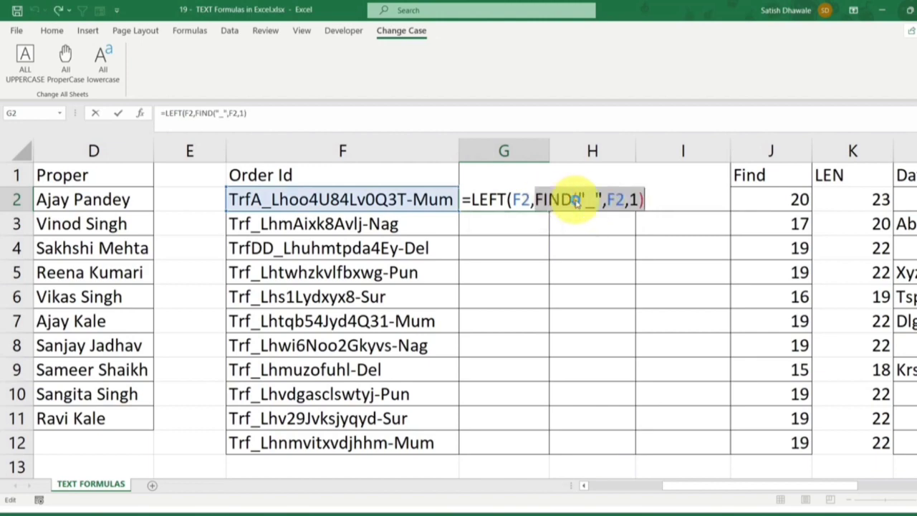
key(Return)
key(Return)
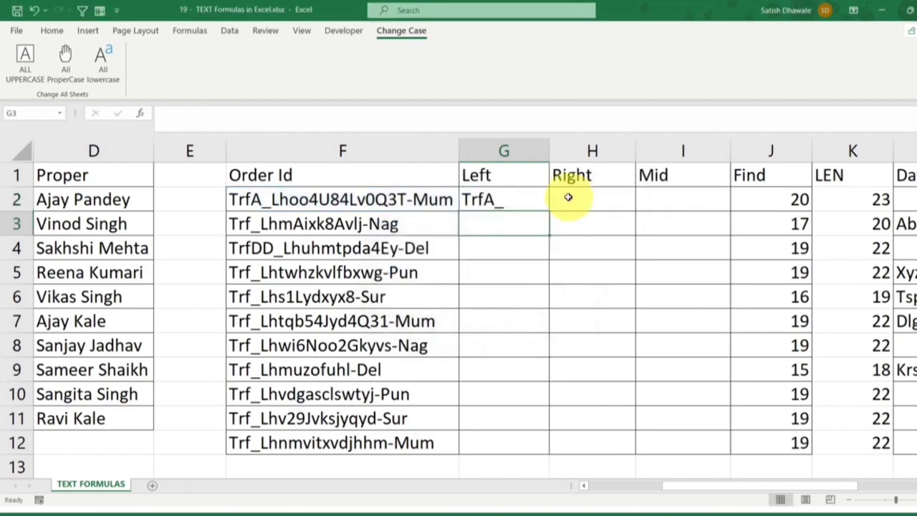
Inspect the nested FIND part in G2 and fill the LEFT formula down to G12
double_click(517, 197)
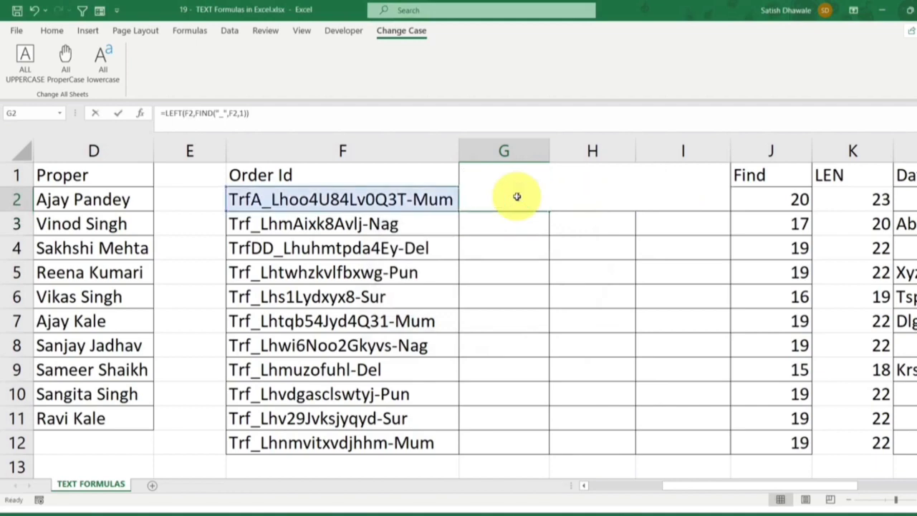
drag(534, 199, 636, 199)
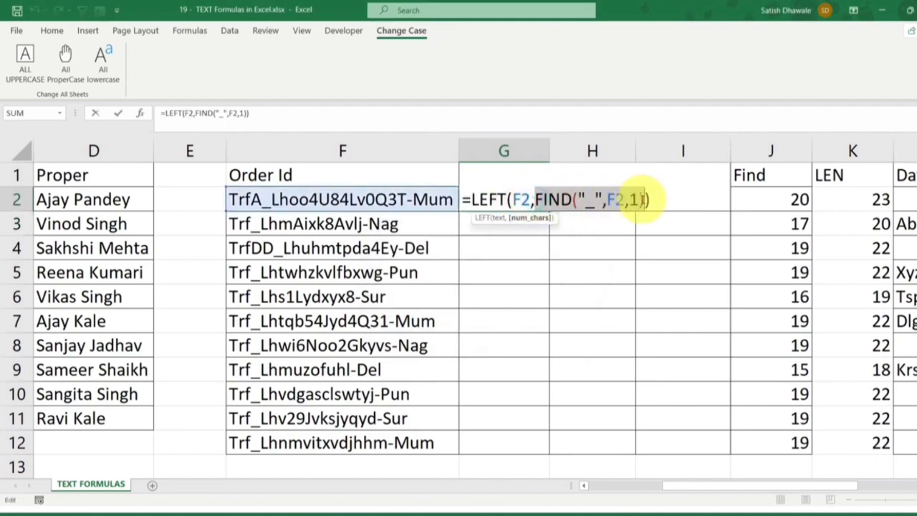
key(Return)
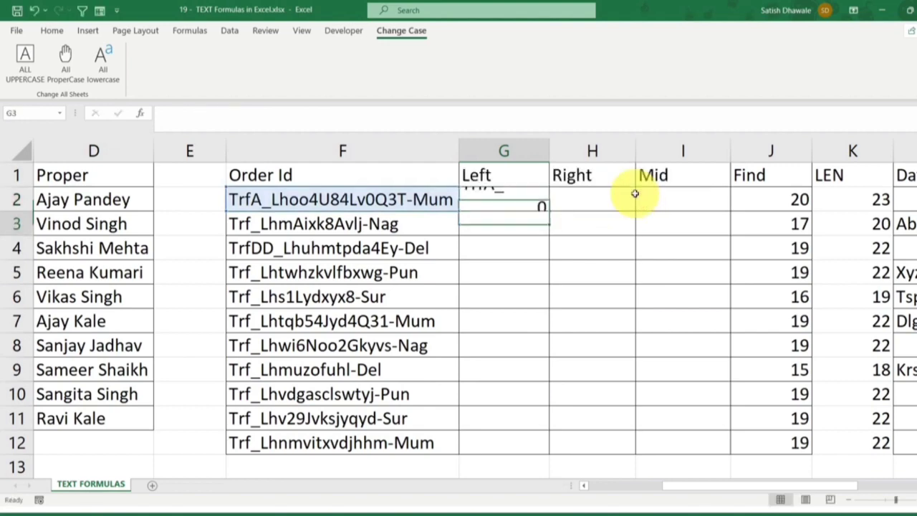
click(534, 199)
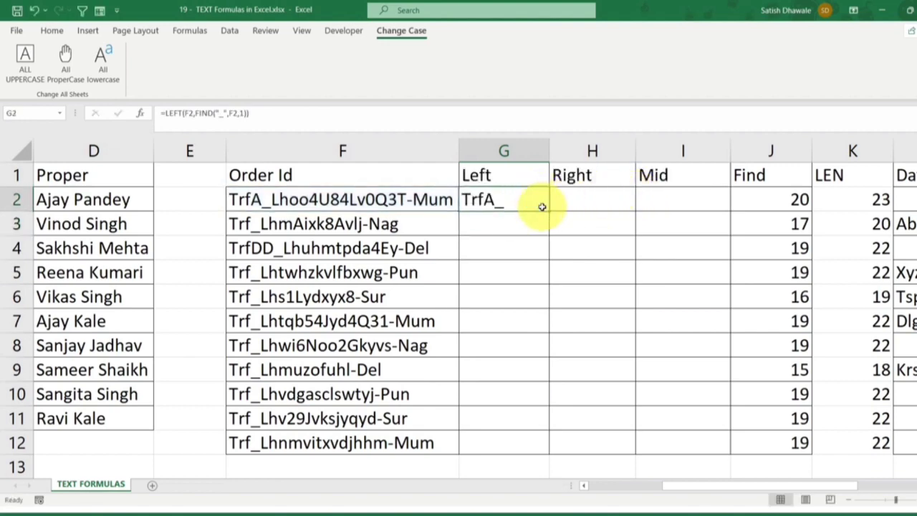
drag(549, 209, 548, 446)
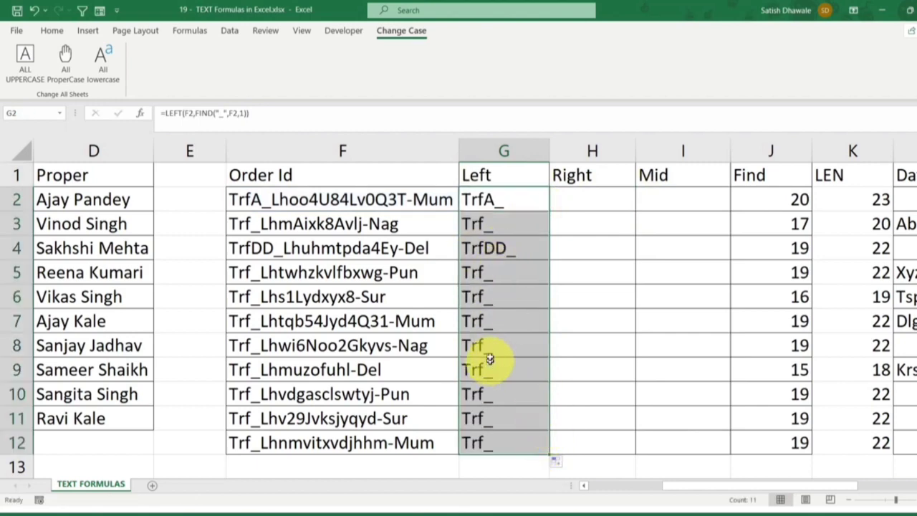
Change the G2 formula to =LEFT(F2,FIND("_",F2,1)-1) to drop the underscore, and fill it down to G12
double_click(506, 196)
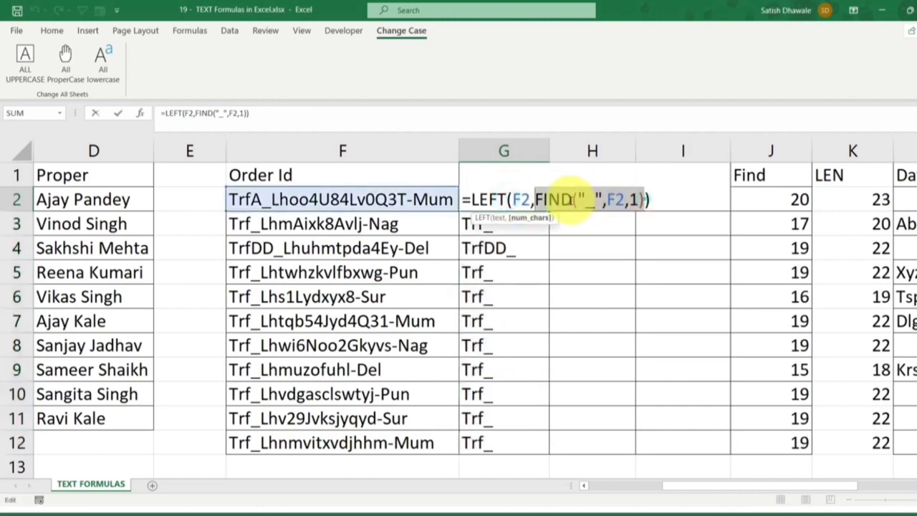
drag(534, 200, 644, 200)
click(644, 199)
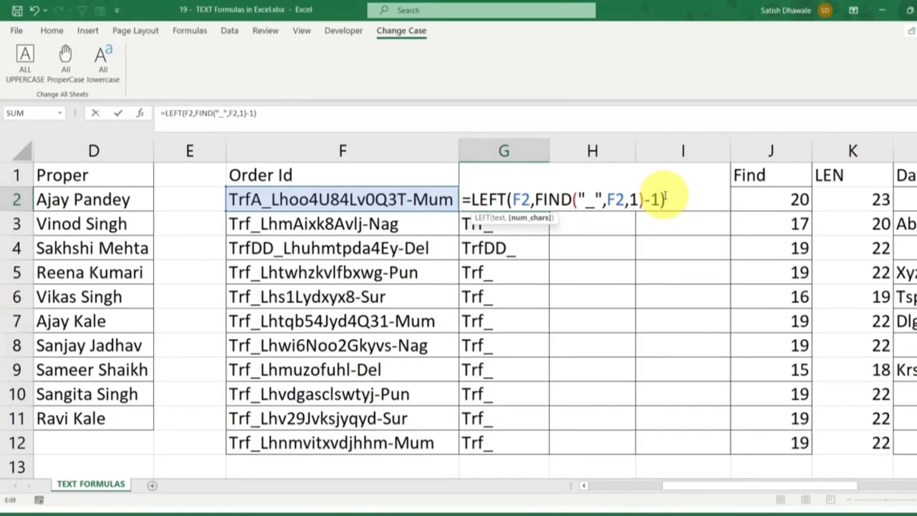
key(Return)
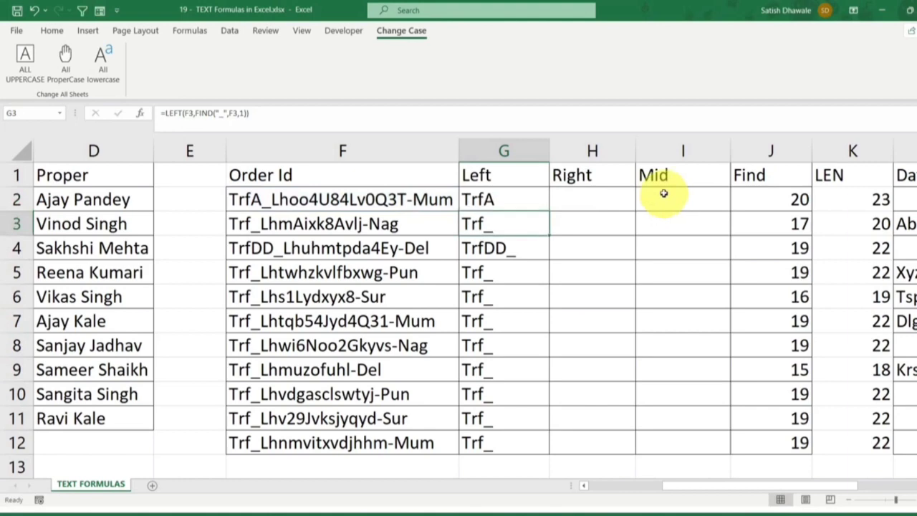
click(544, 199)
double_click(548, 209)
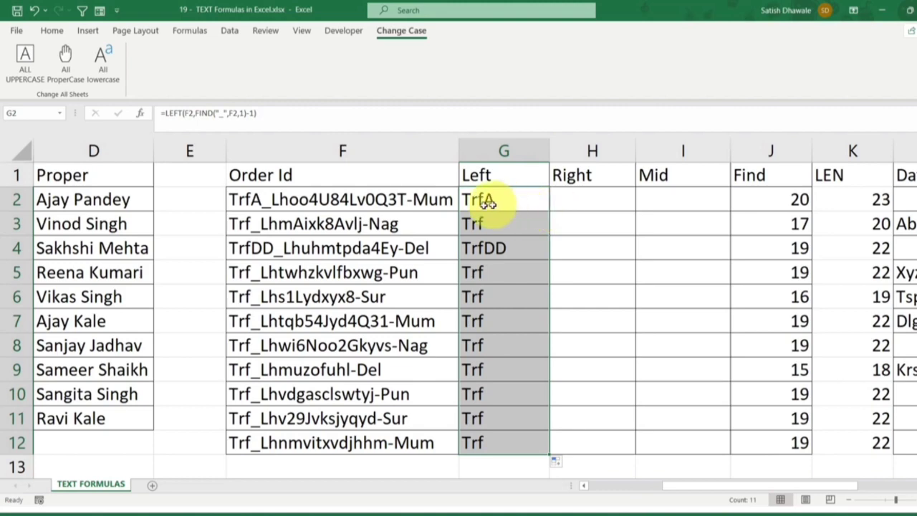
Compare the order IDs in column F with the prefixes extracted in column G and inspect the G2 formula
drag(271, 200, 279, 428)
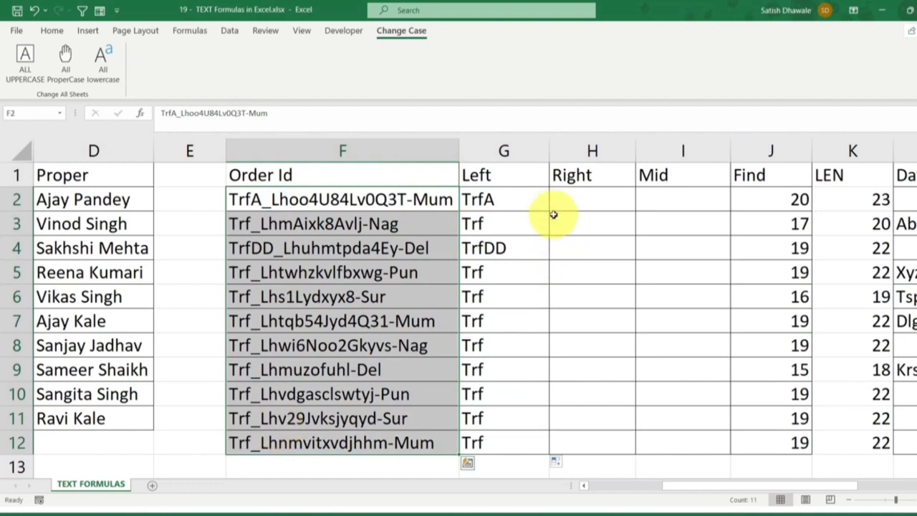
click(520, 255)
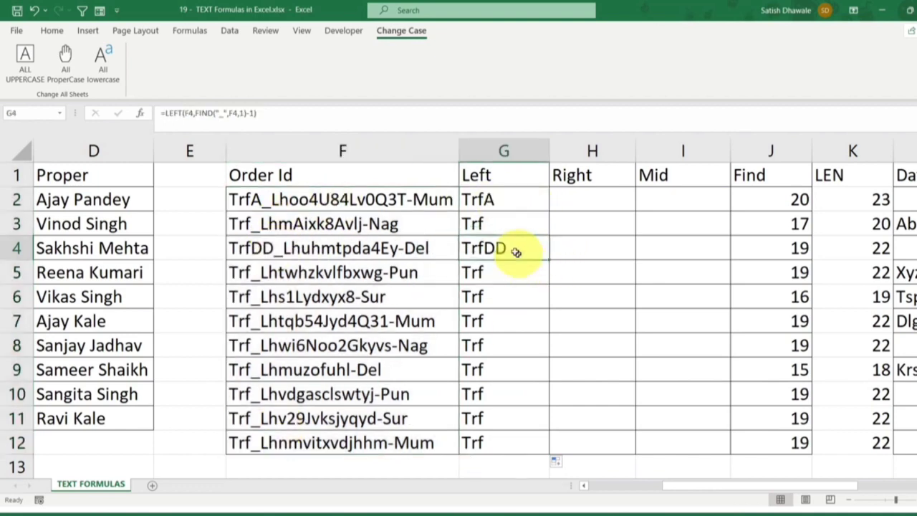
drag(511, 196, 498, 442)
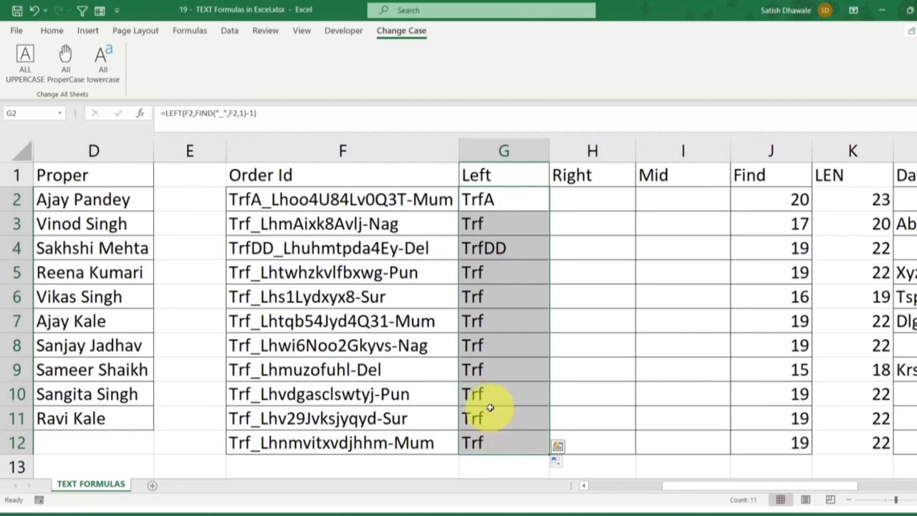
double_click(540, 203)
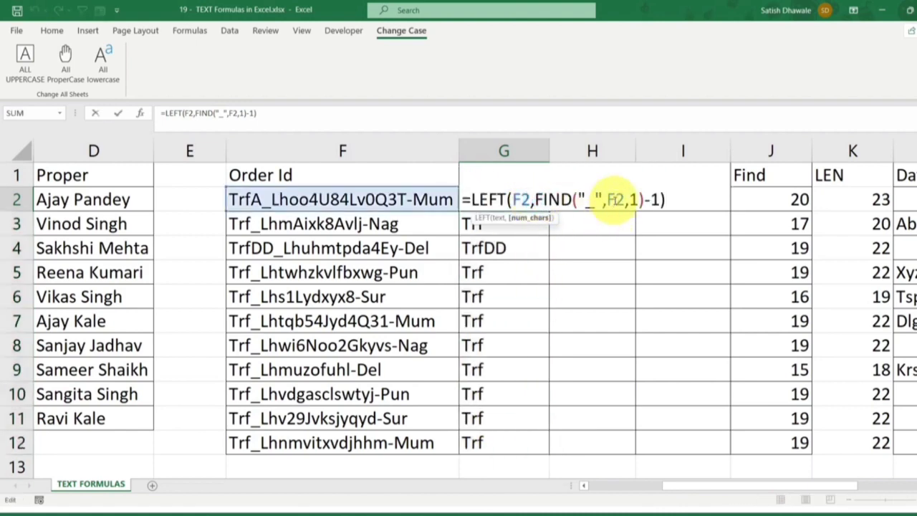
key(Escape)
click(398, 201)
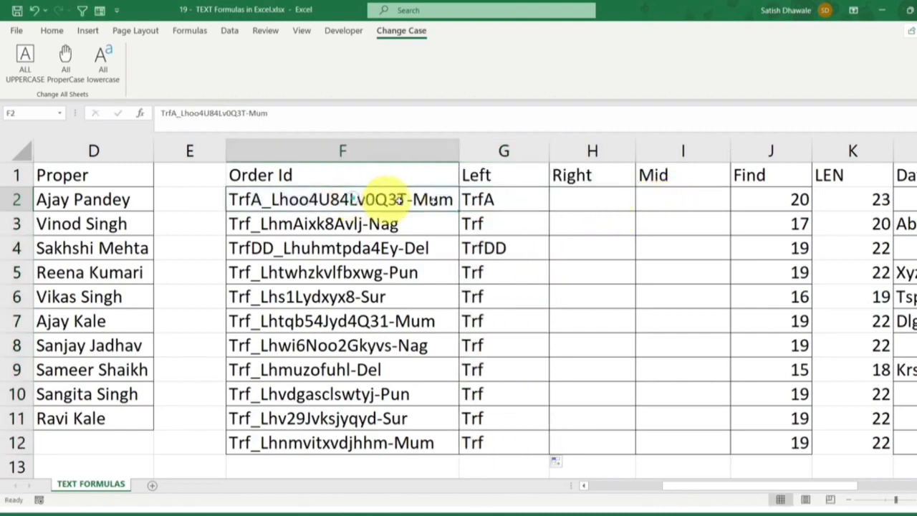
click(573, 197)
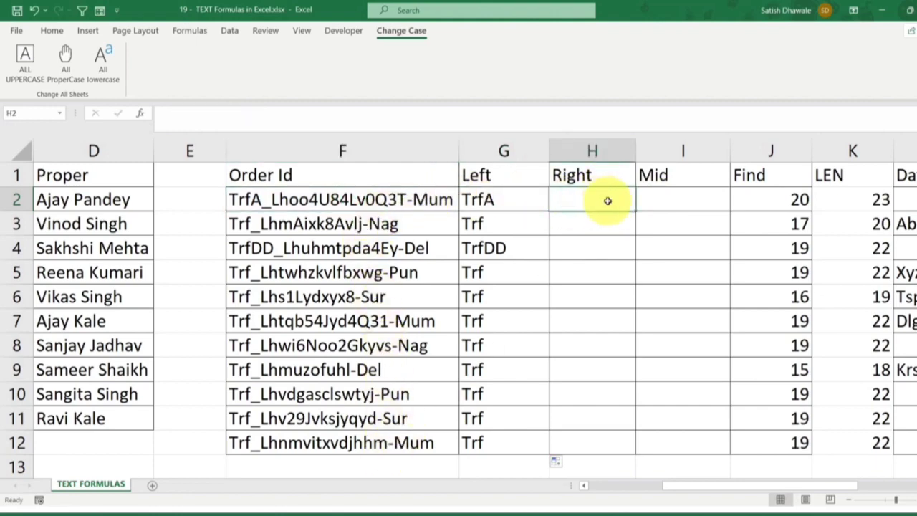
Enter =FIND("-",F2,1) in H2 to locate the hyphen in the order ID, and fill it down to H12
text(=FIND()
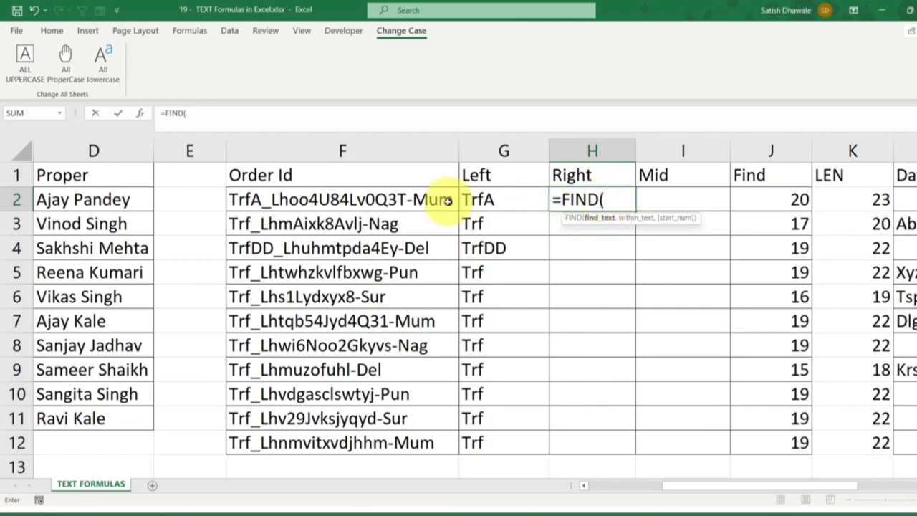
click(404, 199)
key(BackSpace)
key(BackSpace)
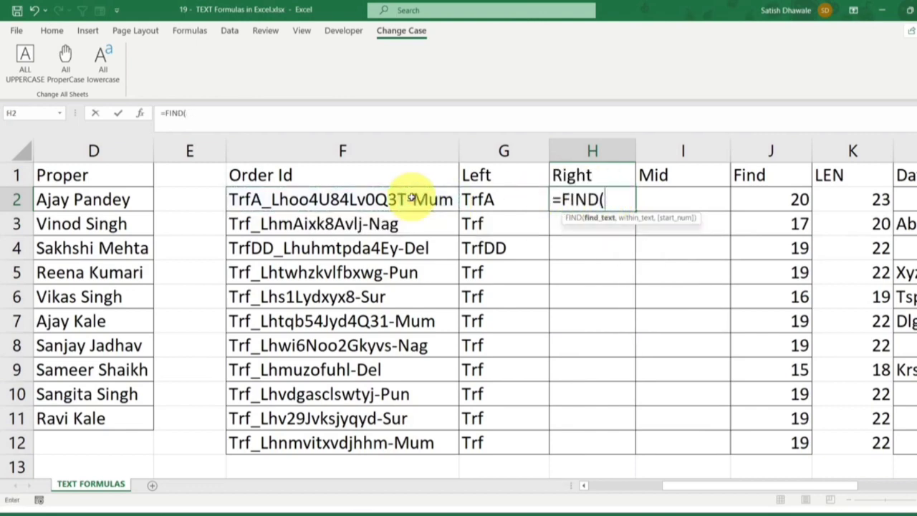
text("-",)
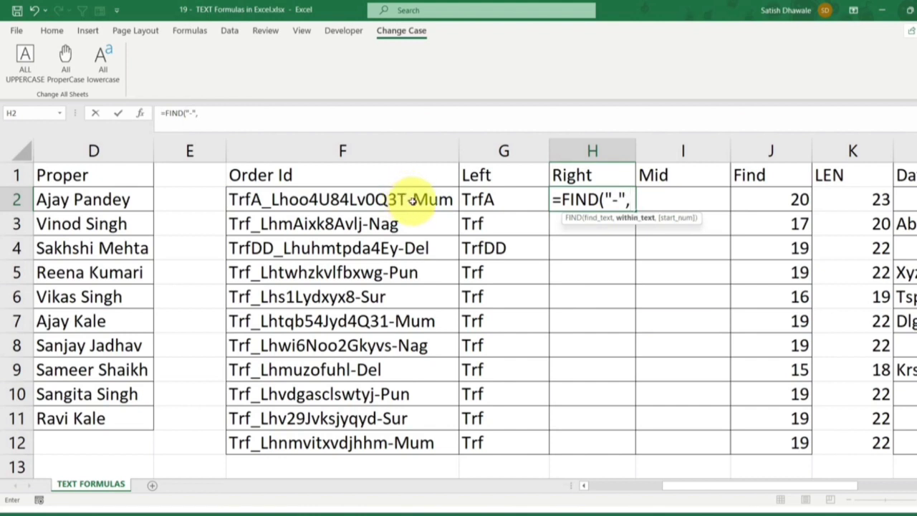
click(416, 202)
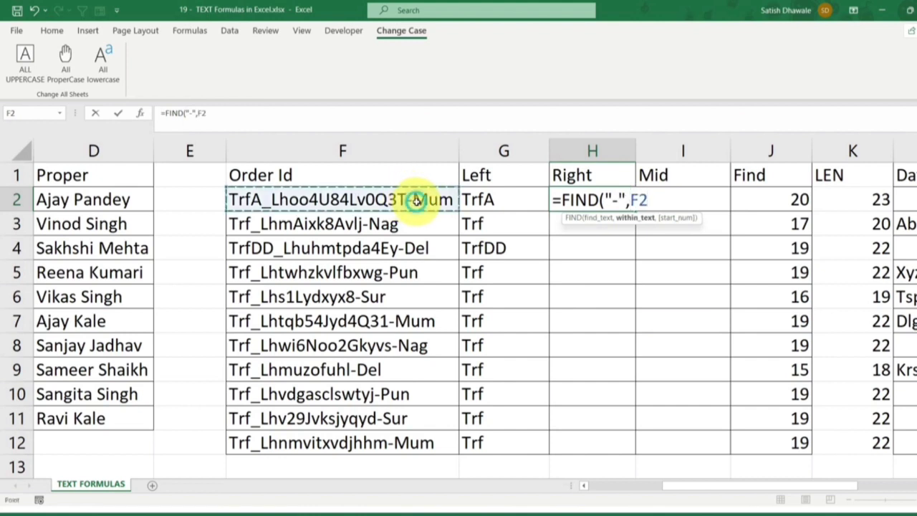
text(,)
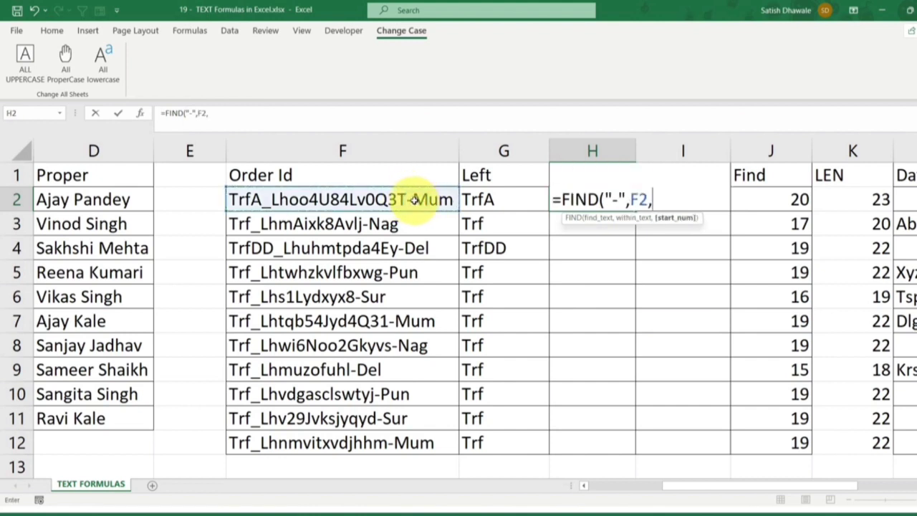
text(1))
key(Return)
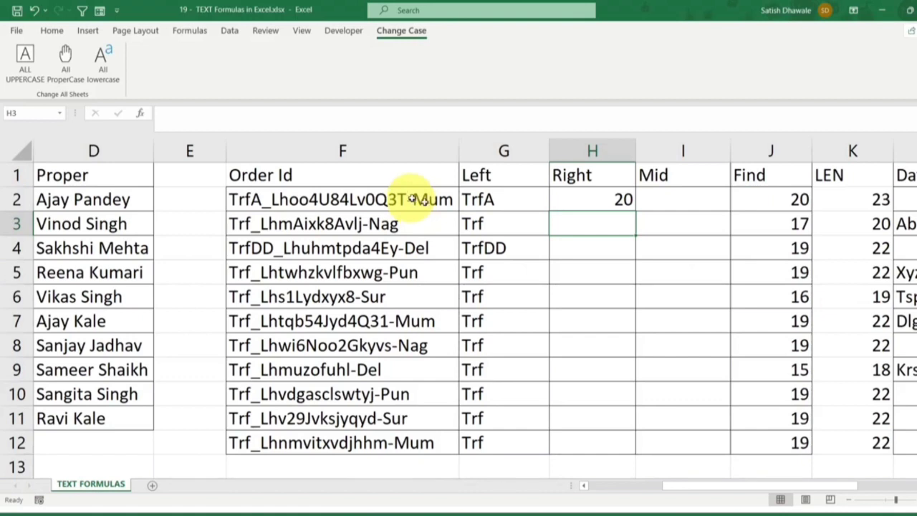
click(618, 199)
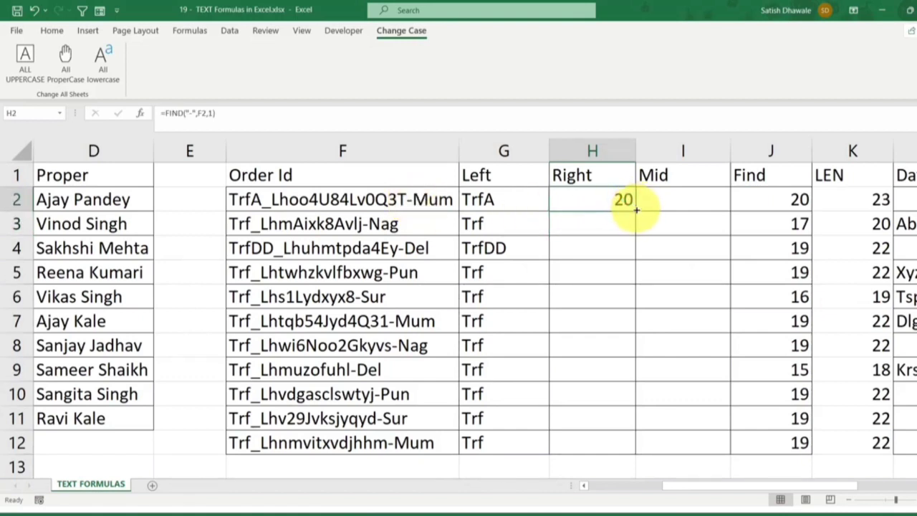
drag(636, 212, 616, 451)
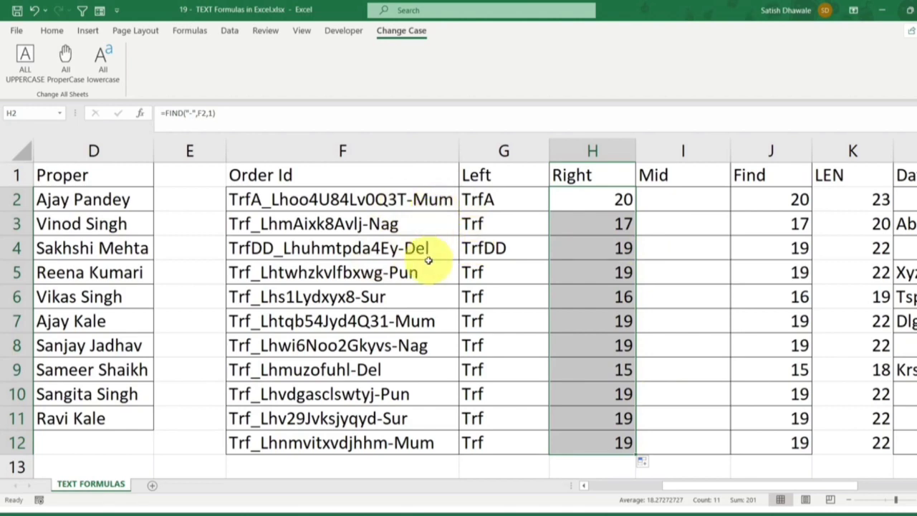
Extend the city code in F3 to Naga and clear the FIND formulas from H2:H12
double_click(406, 226)
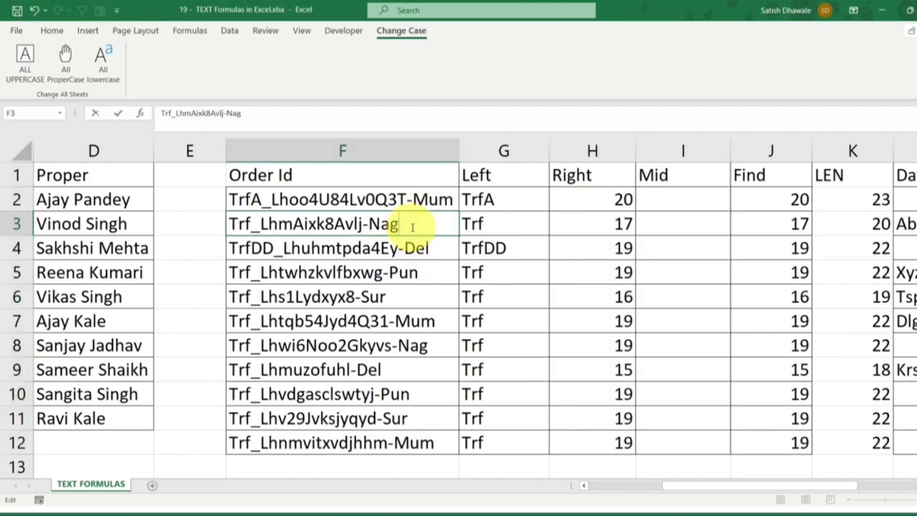
key(Return)
drag(593, 205, 592, 463)
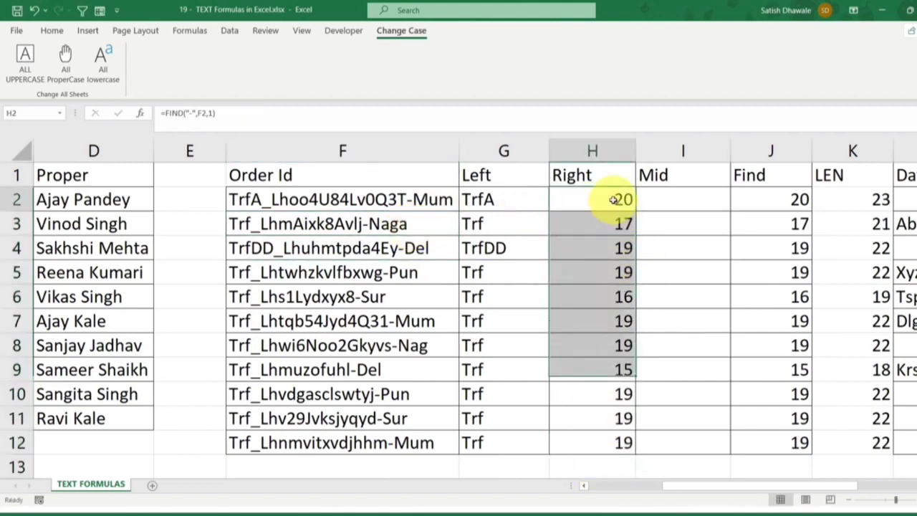
double_click(614, 199)
drag(557, 199, 689, 195)
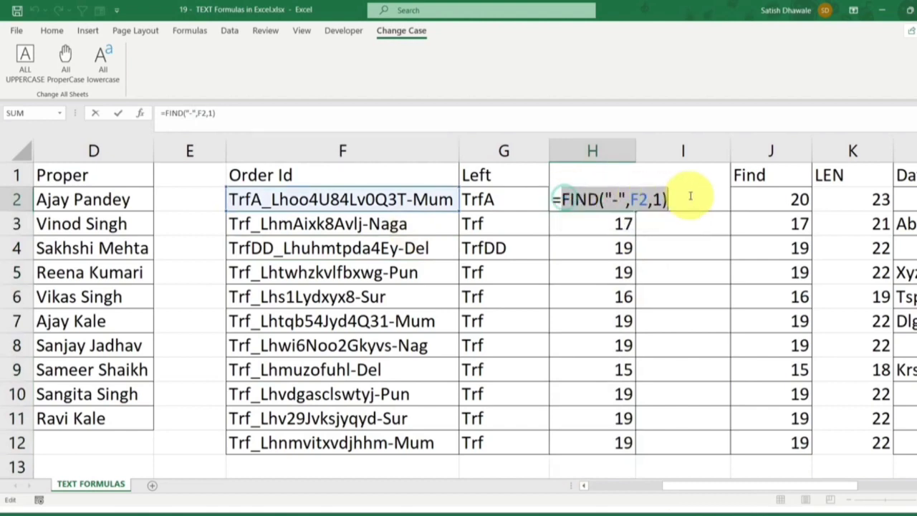
key(BackSpace)
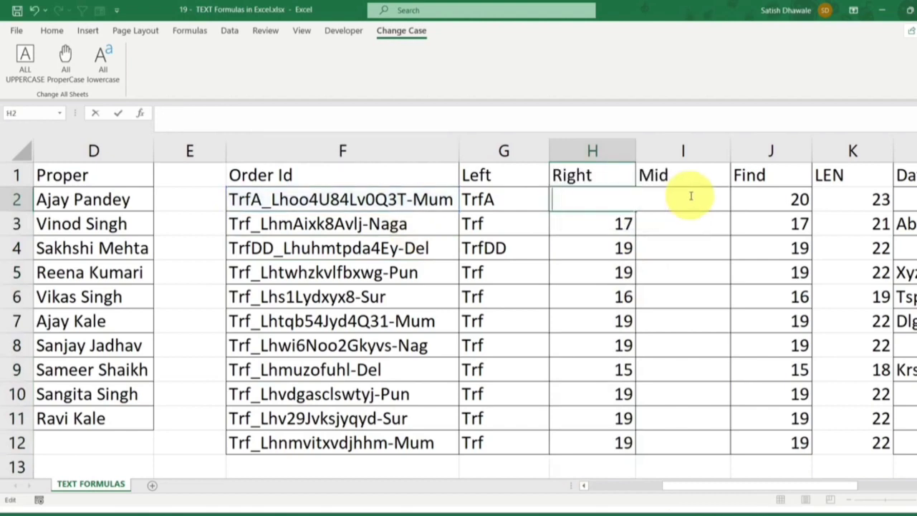
key(Escape)
key(shift+Down)
key(shift+Down)
key(shift+Down)
key(shift+Down)
key(shift+Down)
key(shift+Down)
key(shift+Down)
key(shift+Down)
key(shift+Down)
key(shift+Down)
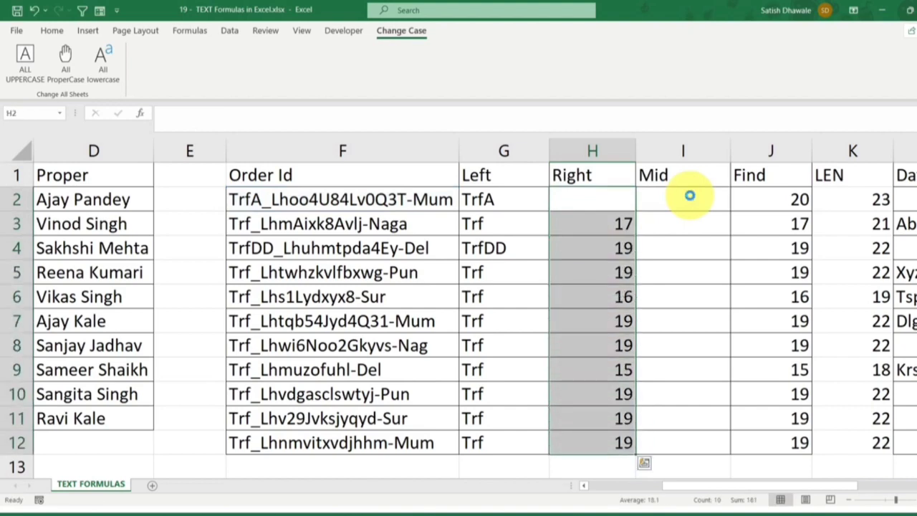
key(Delete)
Shorten the city code at the end of the order ID in F3 back to Nag
click(398, 223)
double_click(406, 223)
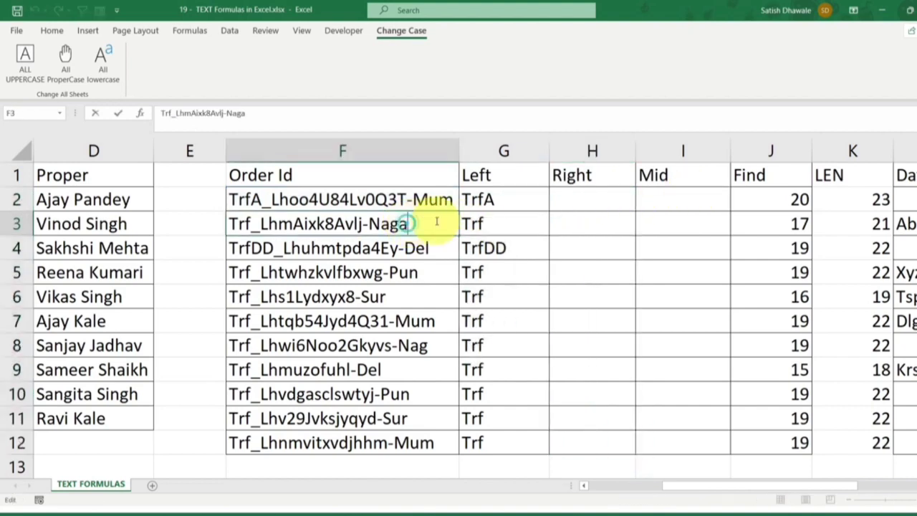
key(BackSpace)
key(Return)
Enter =RIGHT(F2,3) in H2 to extract the city code, and fill it down to H12
click(587, 195)
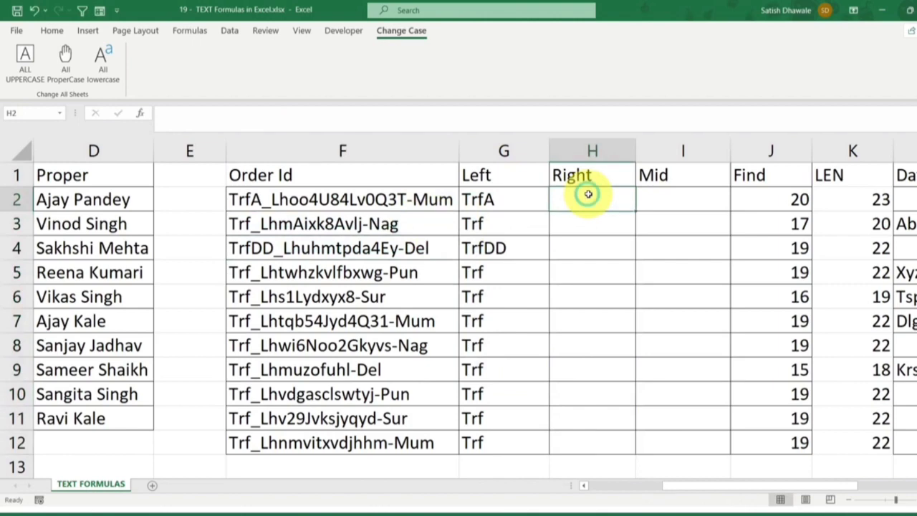
text(=righ)
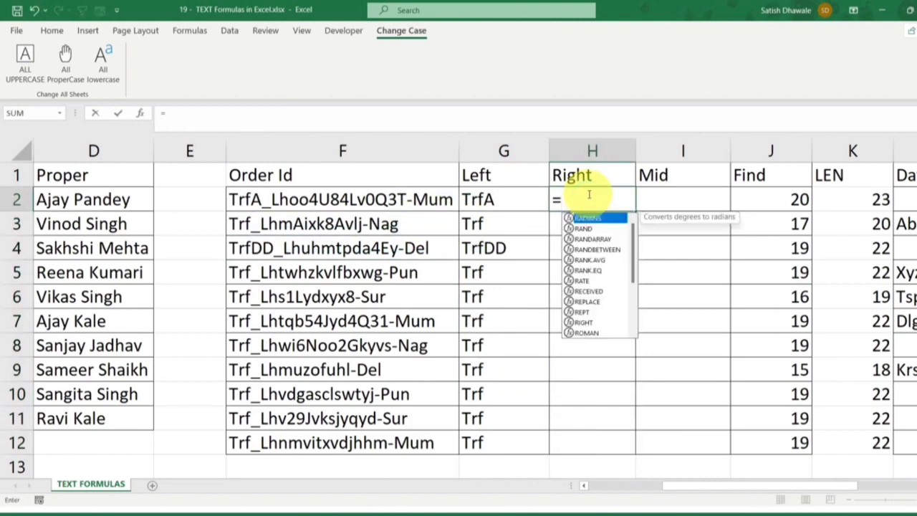
key(Tab)
click(456, 197)
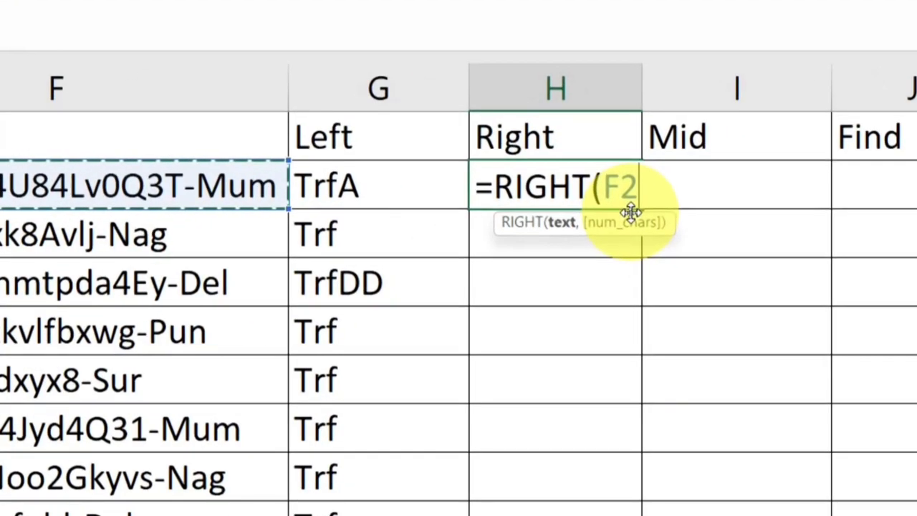
text(,3_)
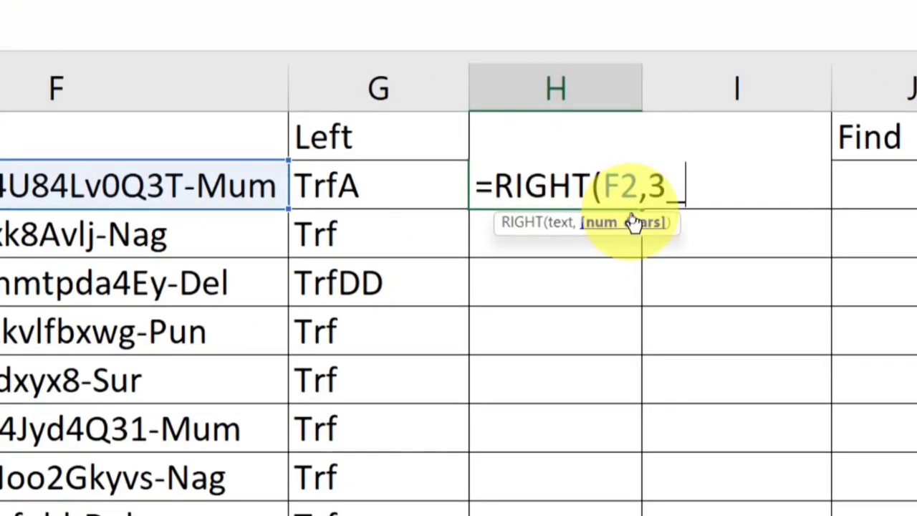
text(3)
key(Return)
key(Up)
text())
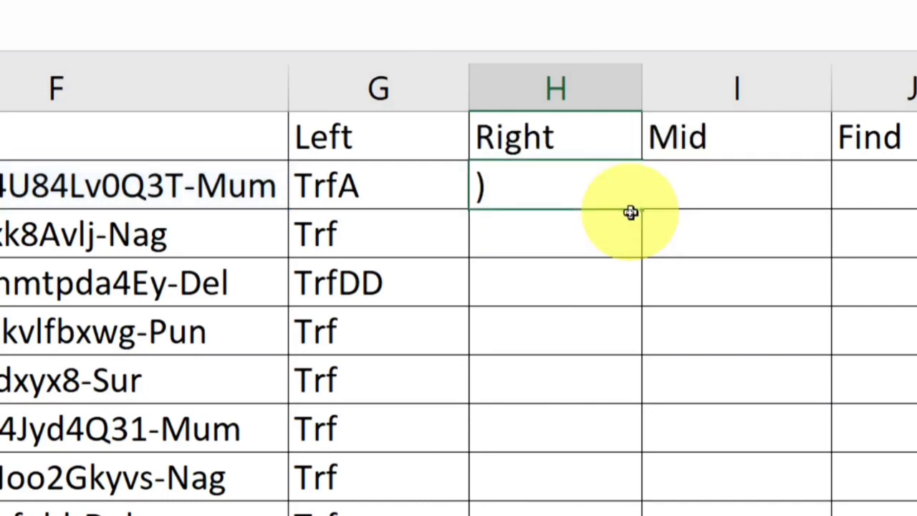
key(Escape)
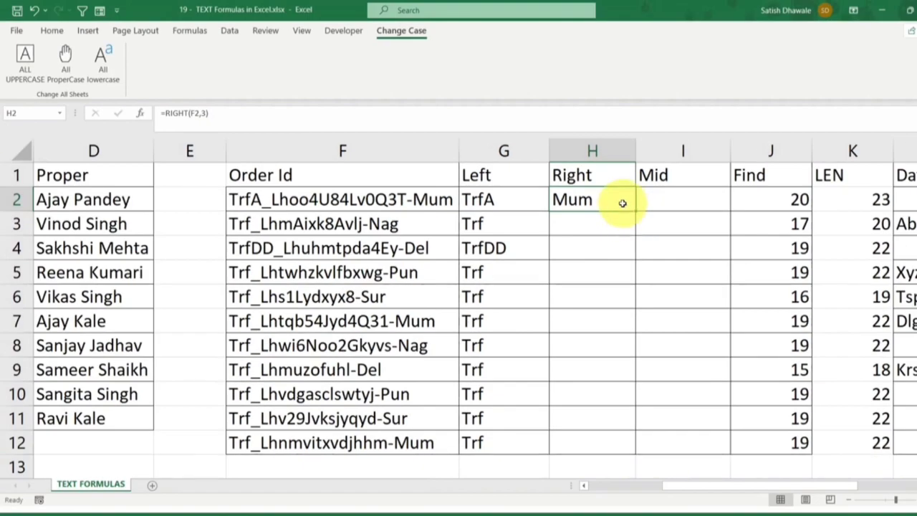
double_click(635, 211)
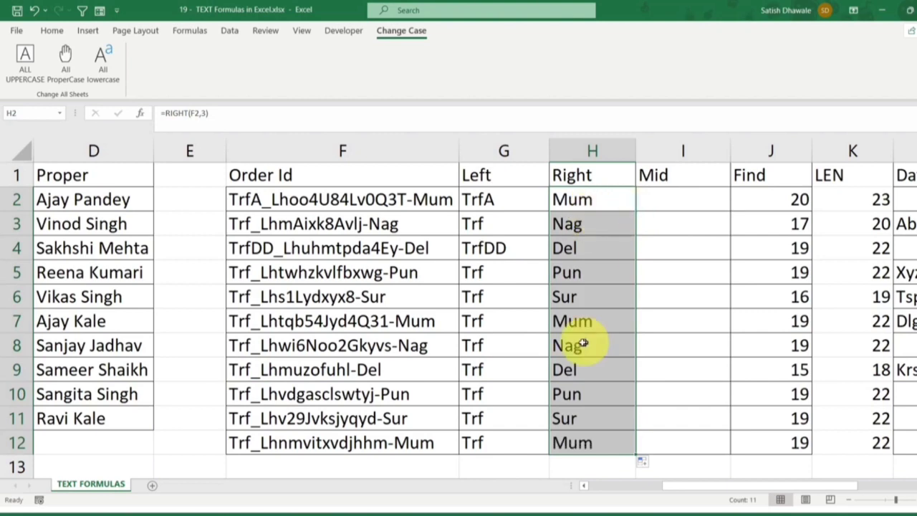
Lengthen the city codes ending the order IDs to Naga in F3, Pune in F5 and Sura in F6
double_click(407, 224)
text(a)
key(Return)
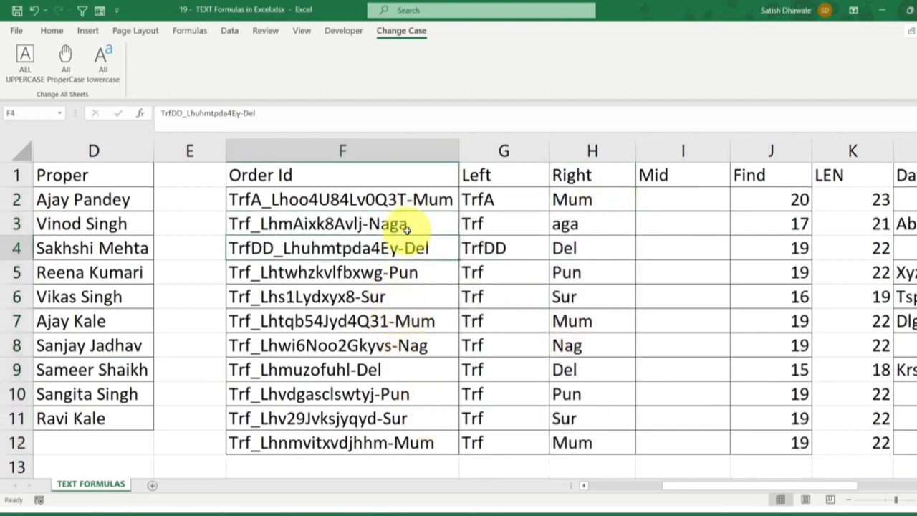
double_click(424, 272)
text(e)
key(Return)
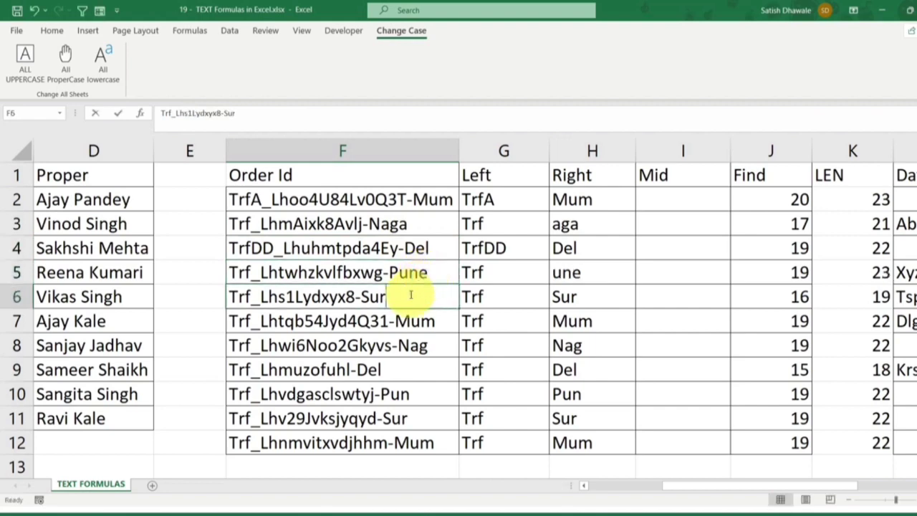
text(a)
key(Return)
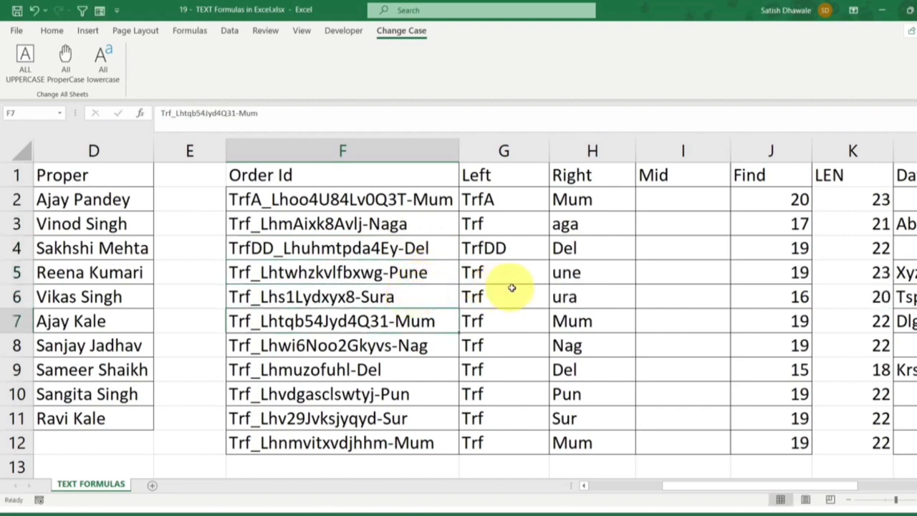
Inspect the RIGHT results for the lengthened city codes in H6, H3 and H5, and the formula in H2
click(569, 297)
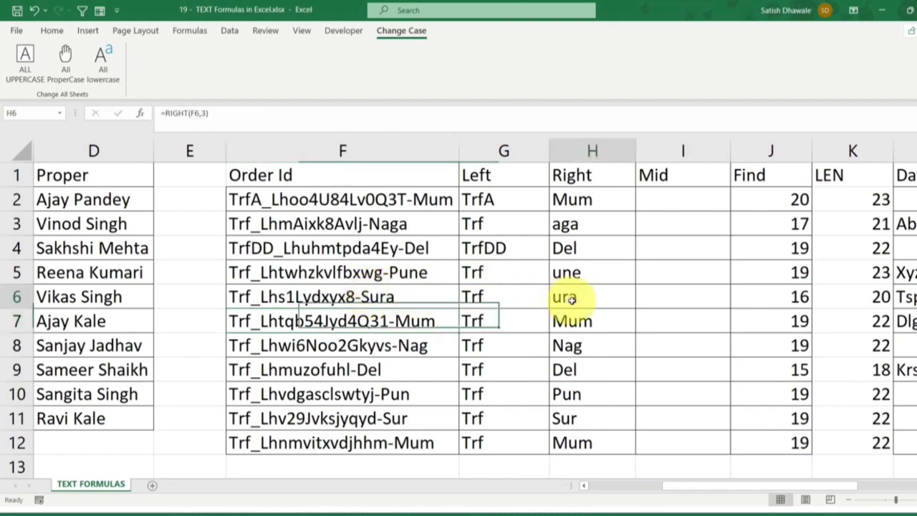
click(586, 226)
click(581, 273)
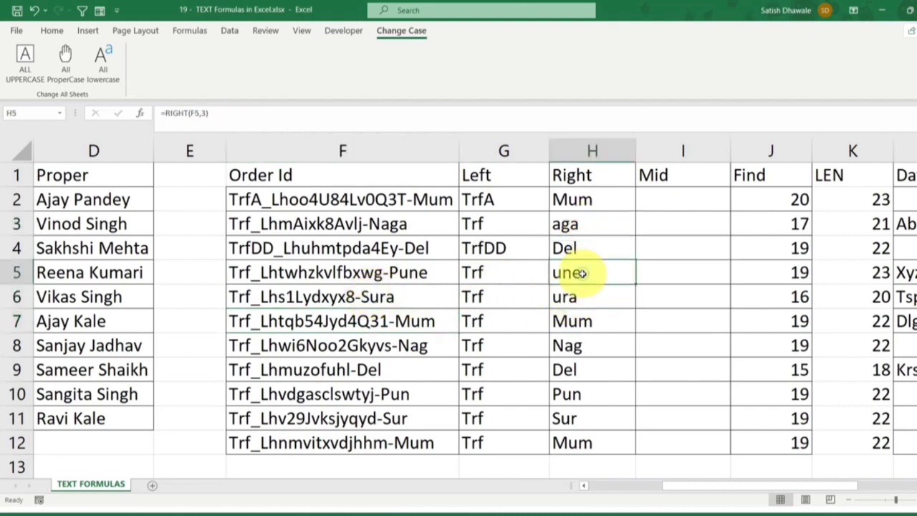
double_click(598, 199)
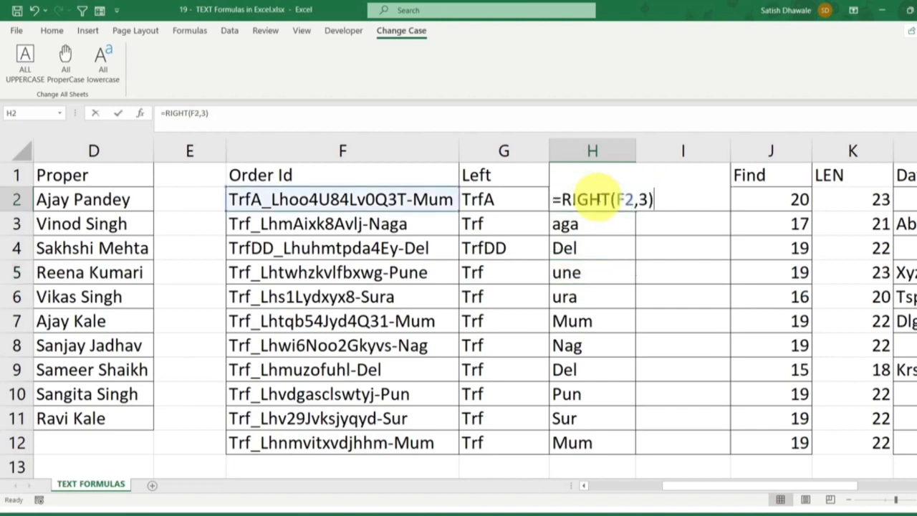
key(Escape)
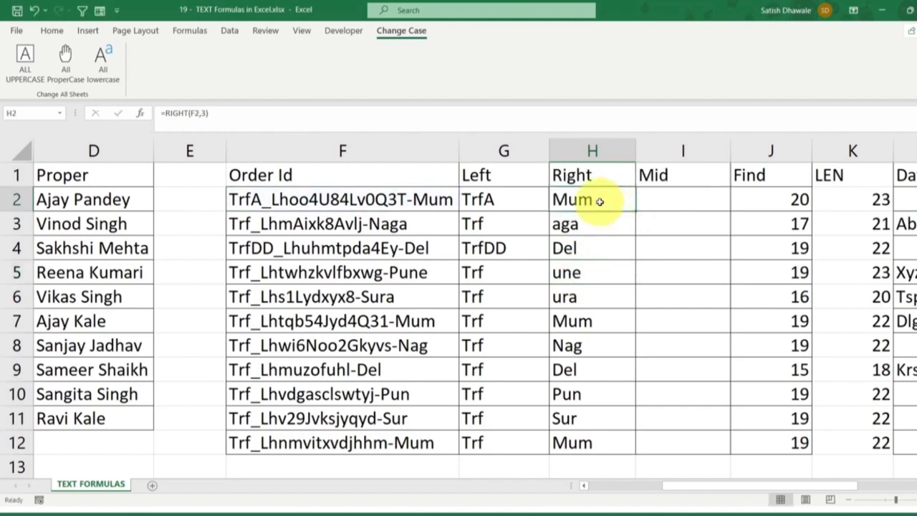
Clear the RIGHT formulas from H3:H12 and remove the fixed-length RIGHT formula from H2
double_click(599, 202)
drag(606, 225, 579, 434)
key(Delete)
double_click(607, 202)
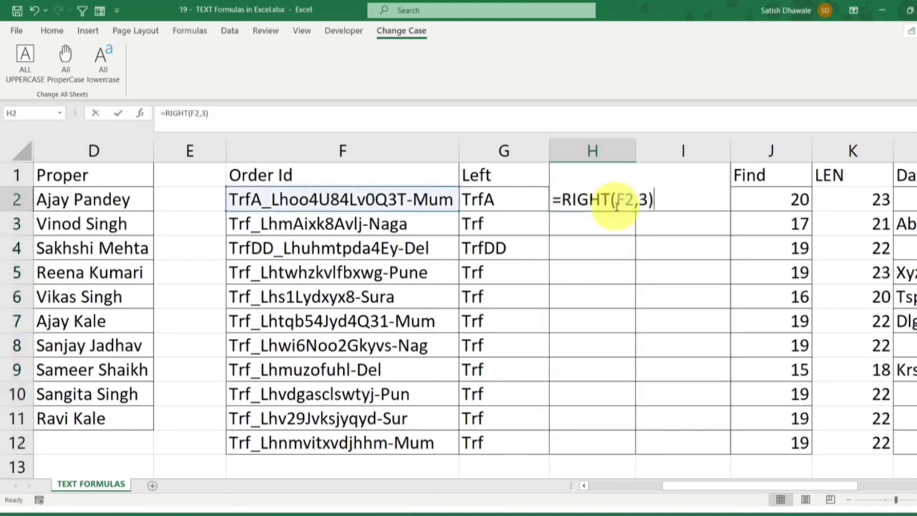
drag(640, 202, 650, 201)
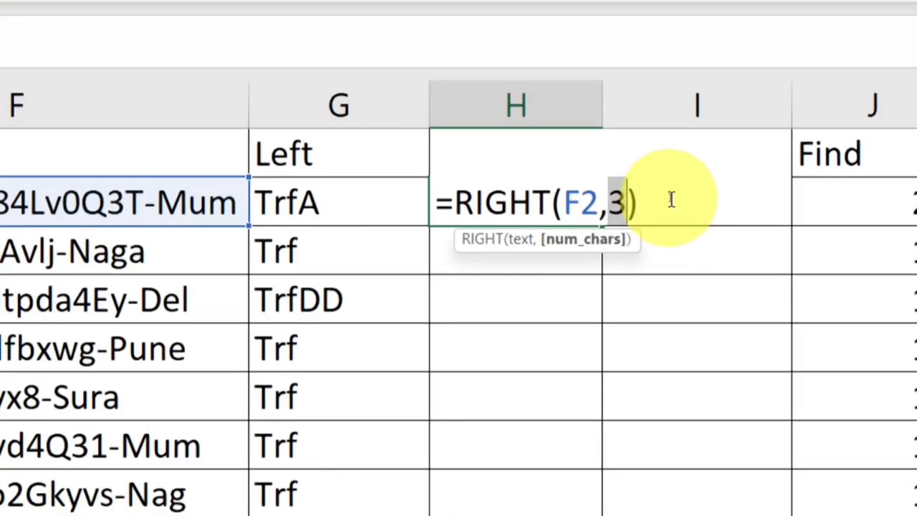
key(BackSpace)
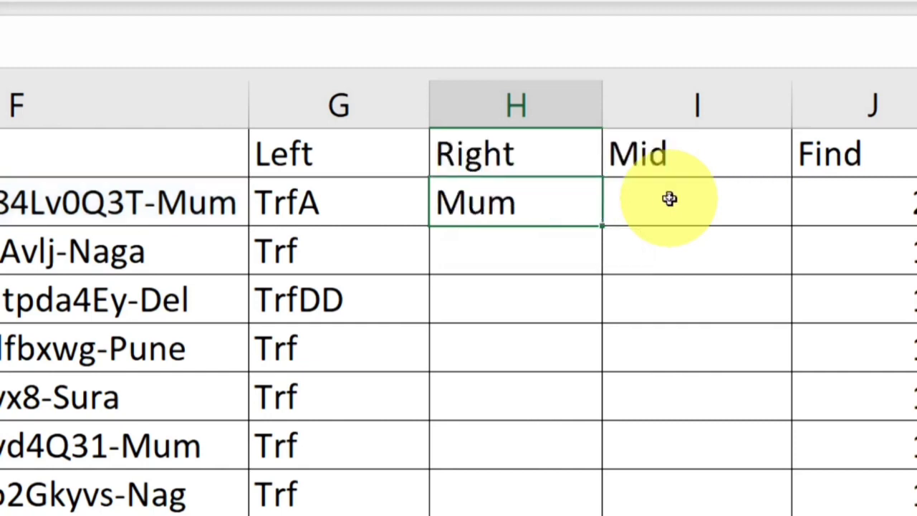
key(Delete)
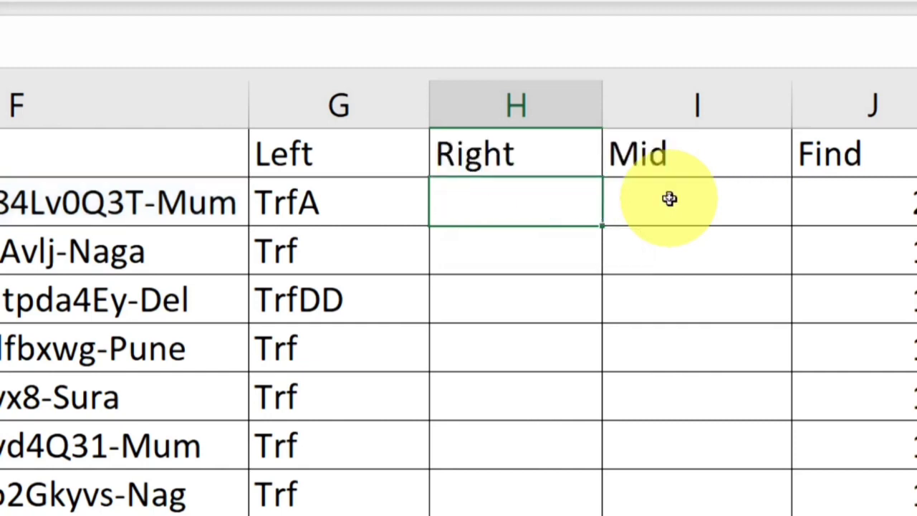
Enter =FIND("-",F2,1) in H2 and inspect the LEN formula in K2
text(=FIND("-",F2,1))
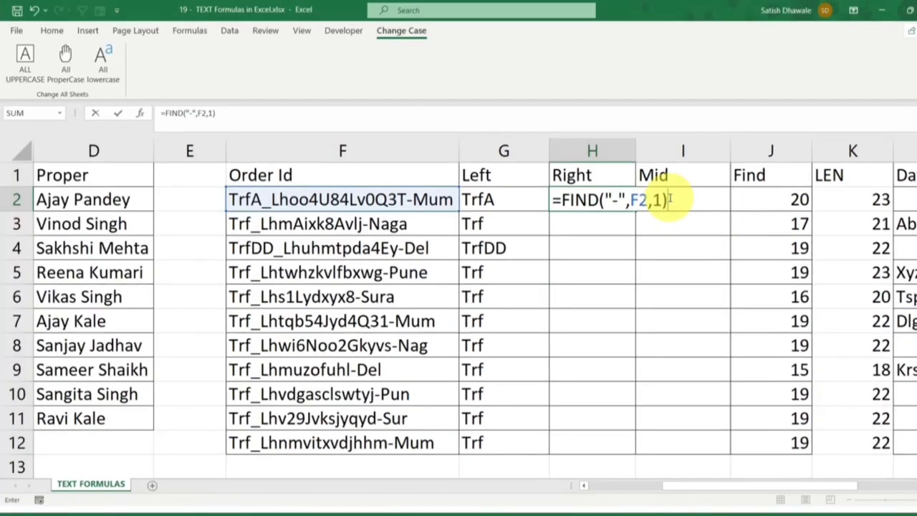
key(Return)
key(Up)
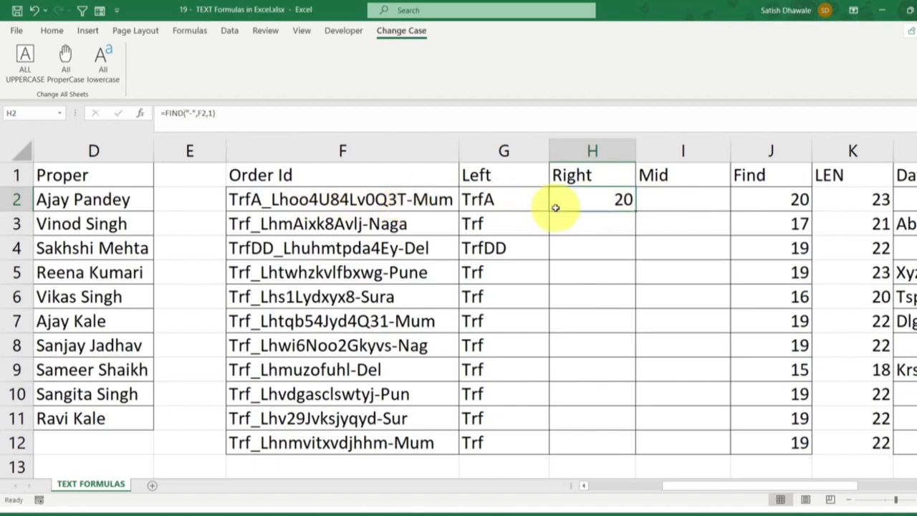
click(853, 198)
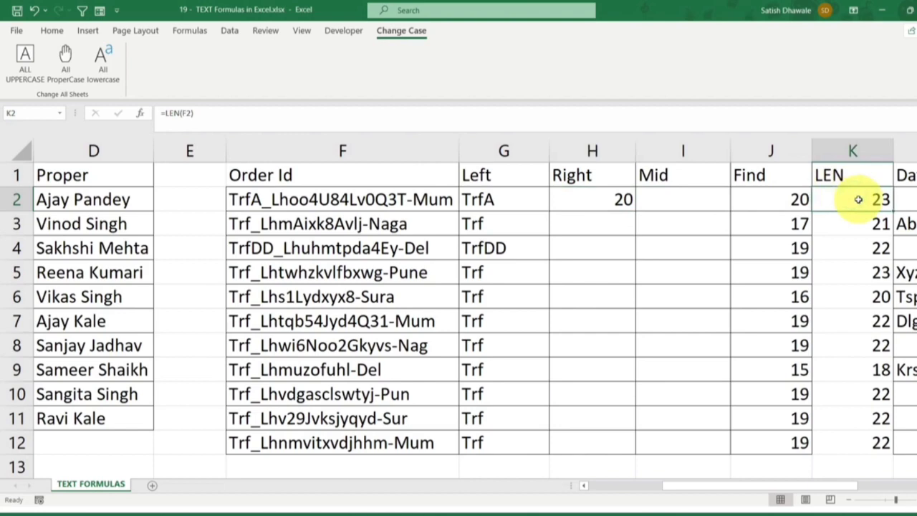
Extend the formula in H2 to =LEN(F2)-FIND("-",F2,1)
click(620, 199)
double_click(612, 199)
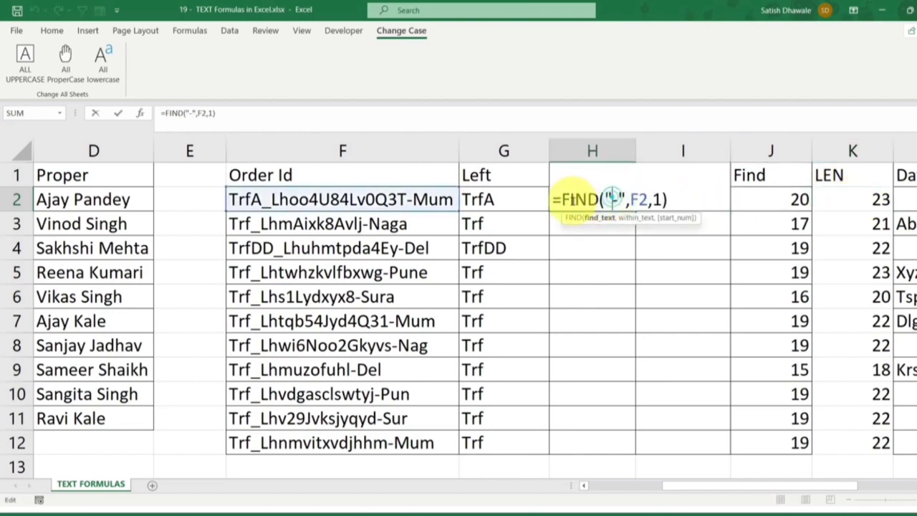
click(561, 199)
text(len)
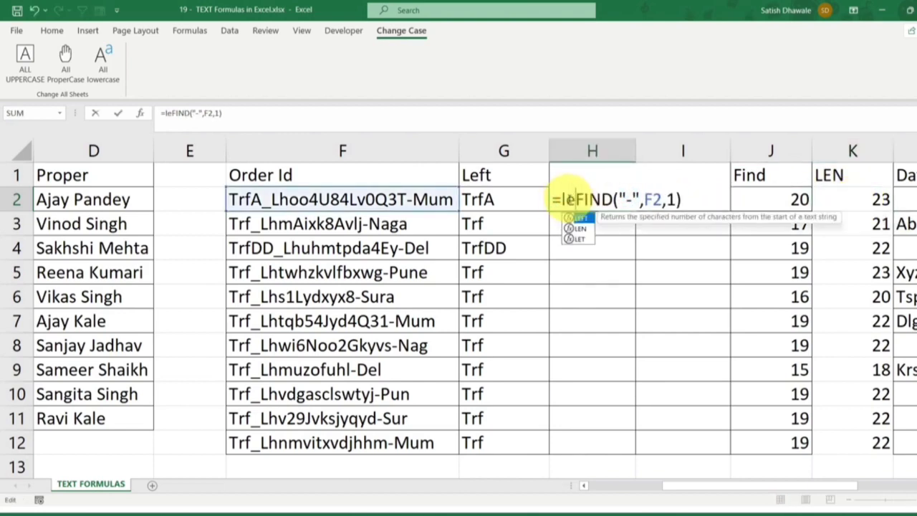
text(()
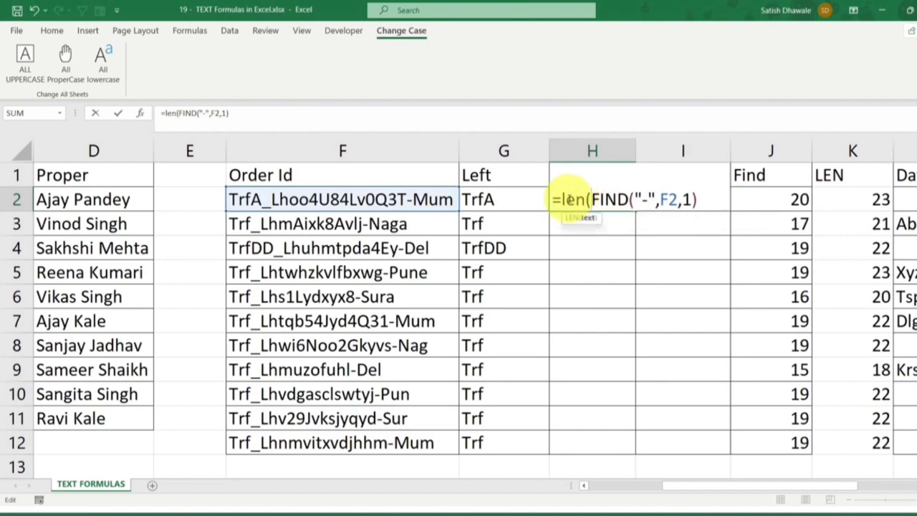
click(414, 200)
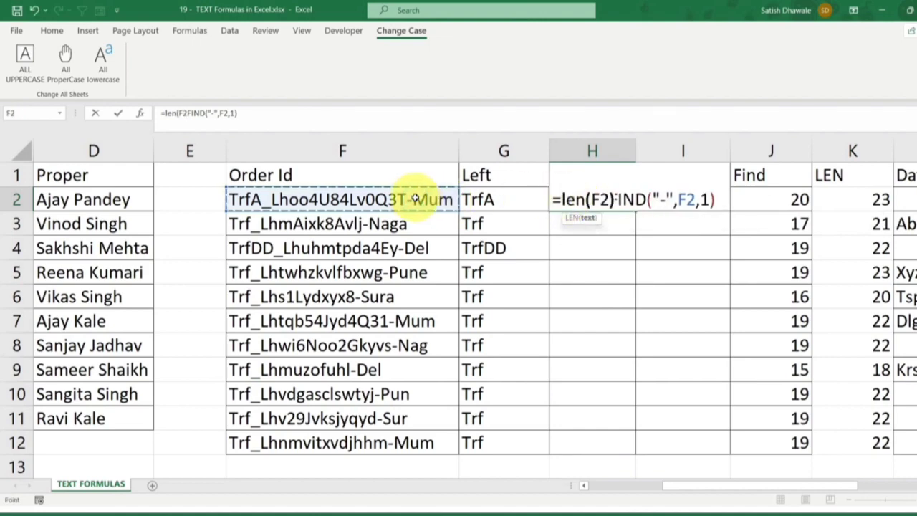
text()-)
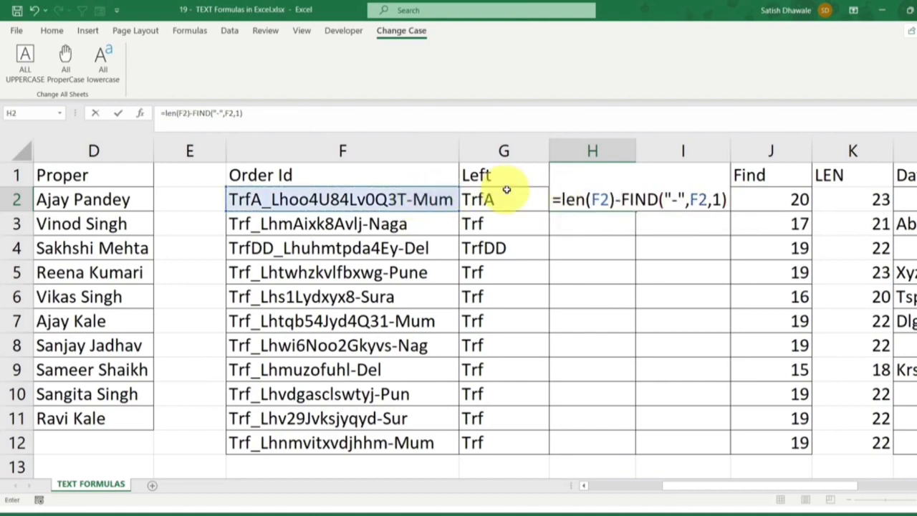
Evaluate the LEN(F2) part and the FIND part of H2's formula in place, restoring each expression after viewing its value
drag(564, 200, 601, 200)
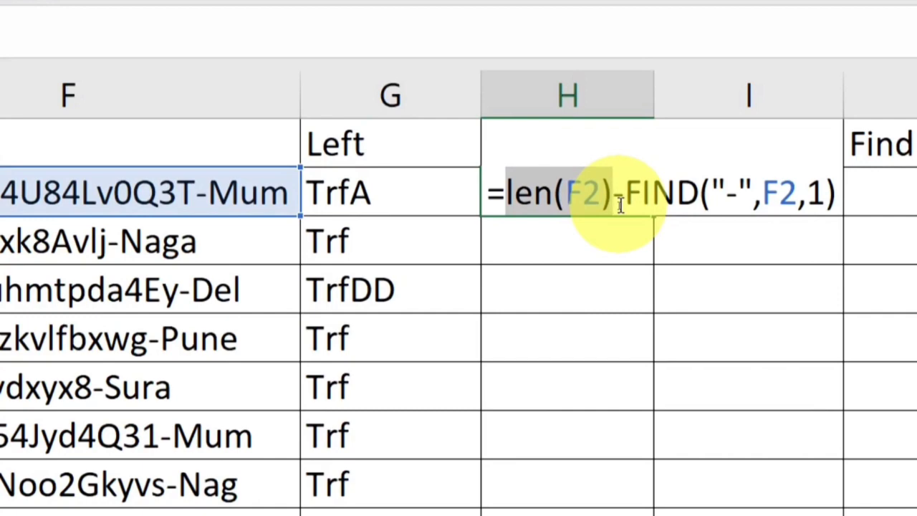
key(F9)
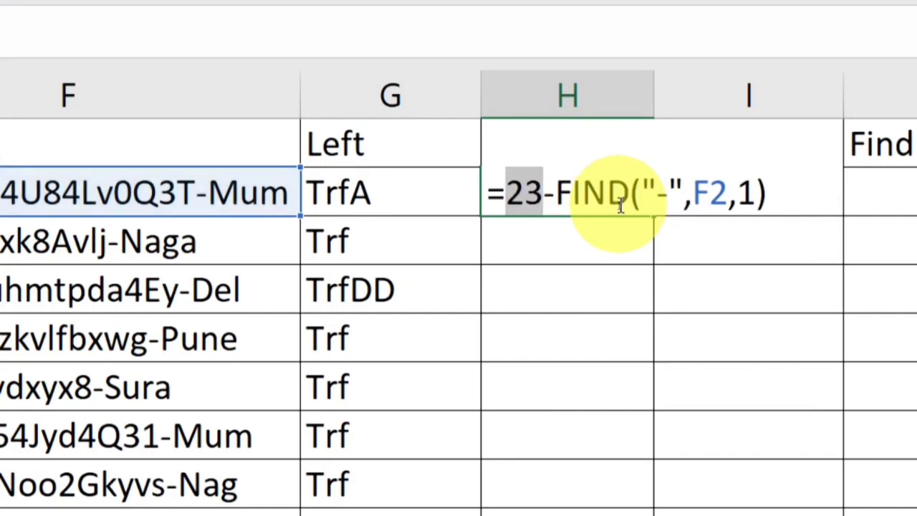
key(ctrl+z)
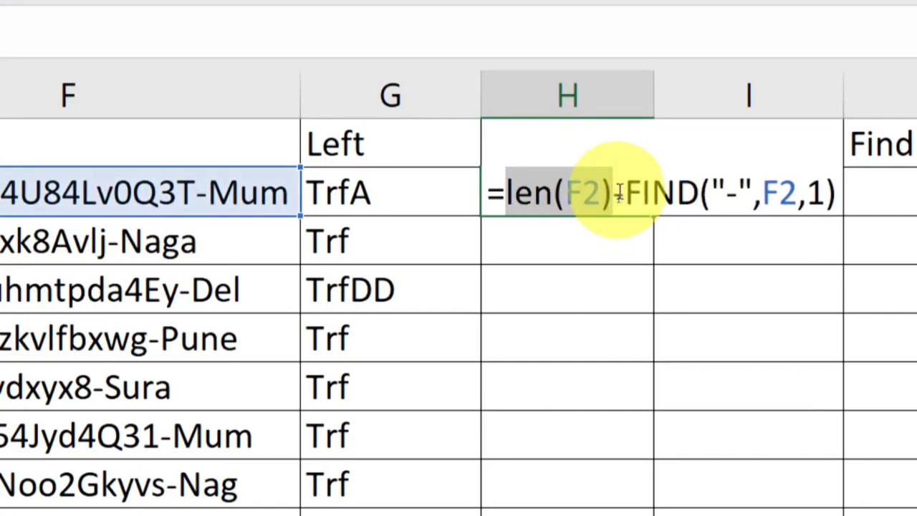
drag(617, 194, 859, 204)
key(F9)
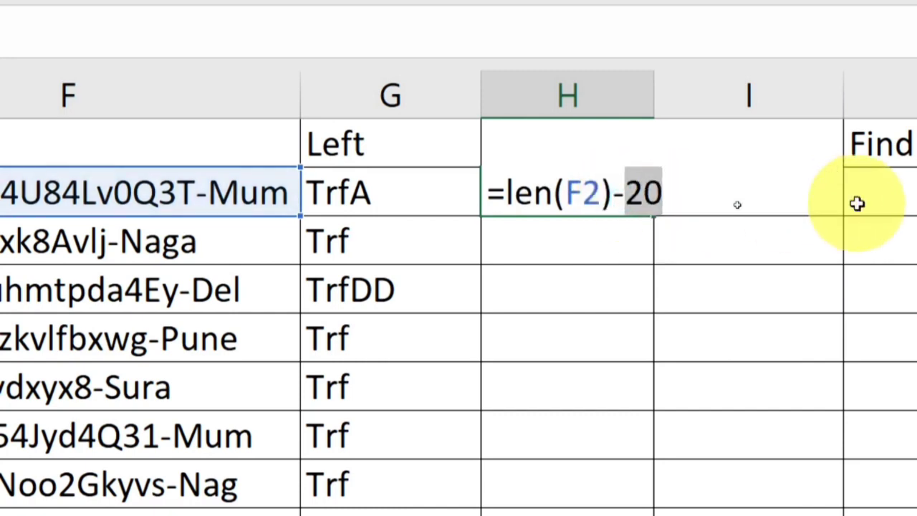
key(ctrl+z)
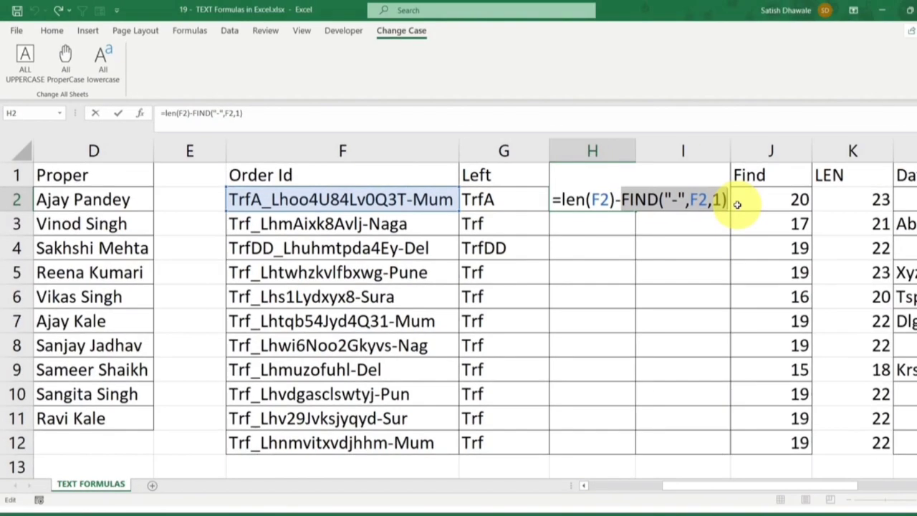
Commit the LEN minus FIND formula in H2 and fill it down through H12
key(Return)
click(618, 201)
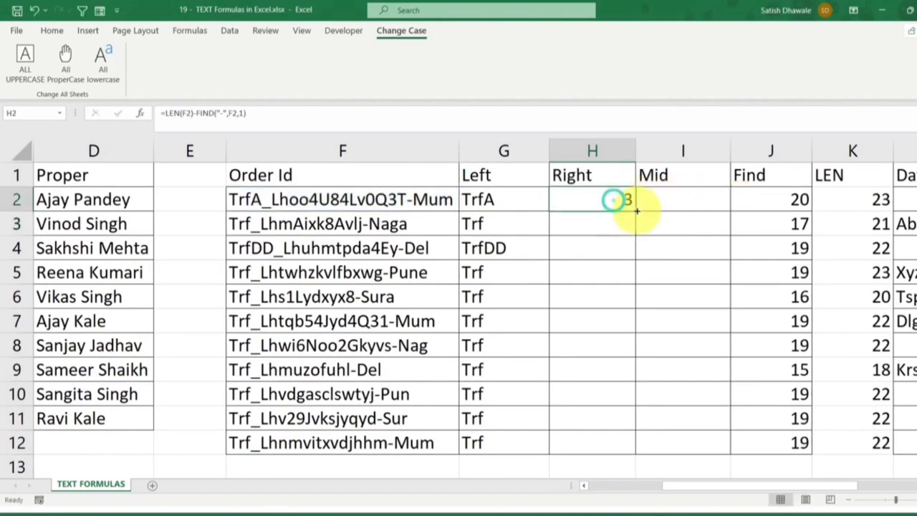
drag(635, 212, 620, 450)
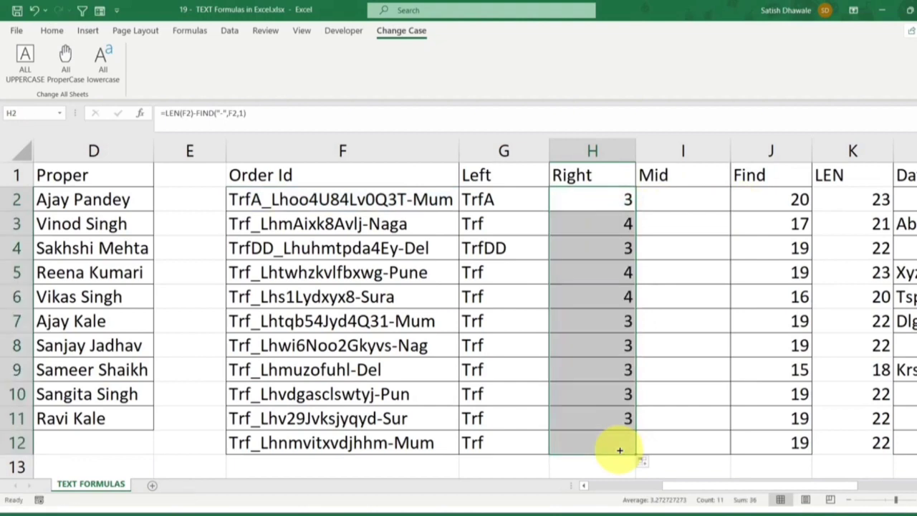
Inspect the formula results in H3 and H5, comparing H3 with the order ID in F3, the FIND value in J3 and the LEN value in K3
click(605, 248)
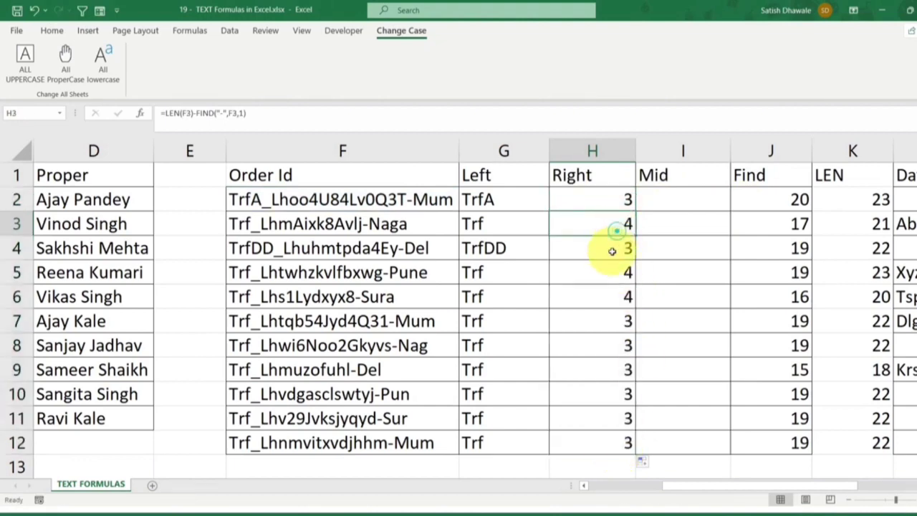
click(614, 268)
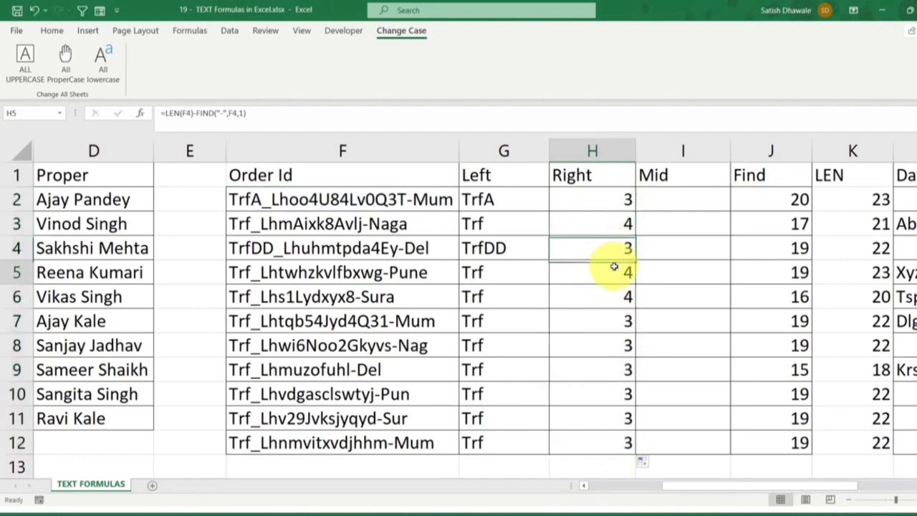
click(383, 225)
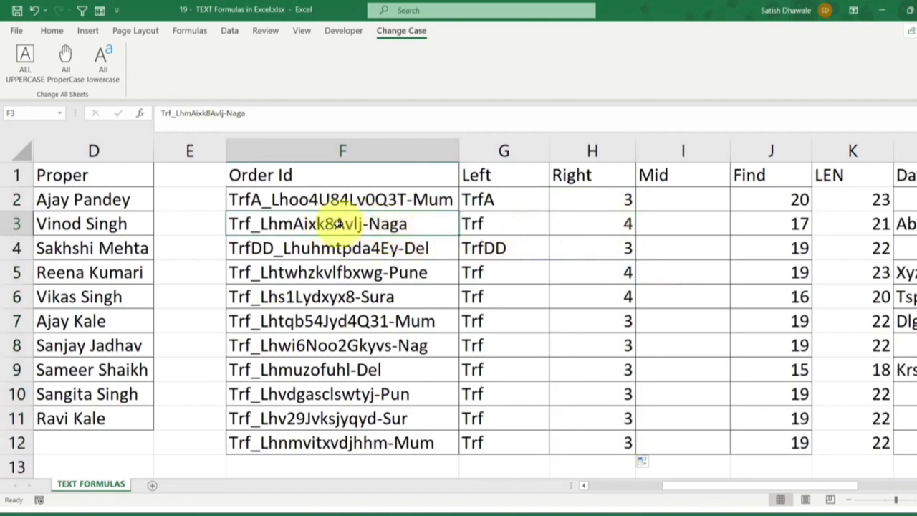
click(591, 225)
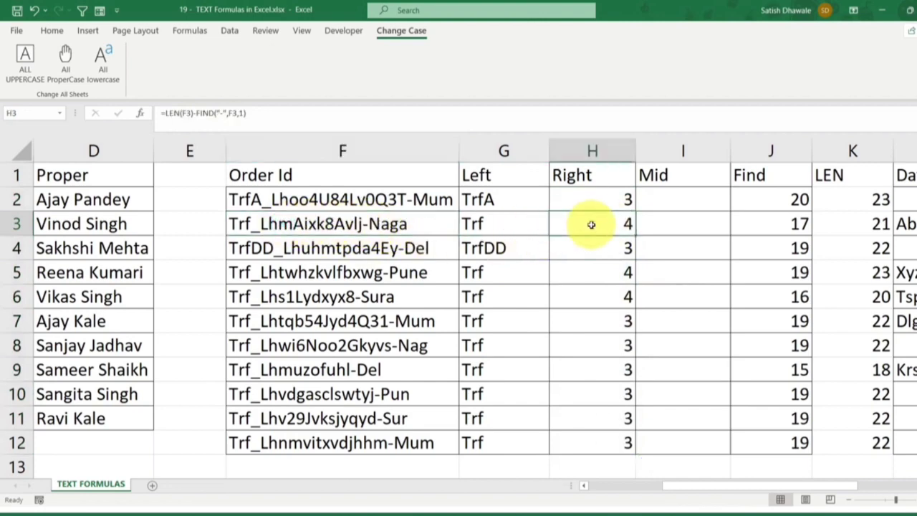
double_click(591, 225)
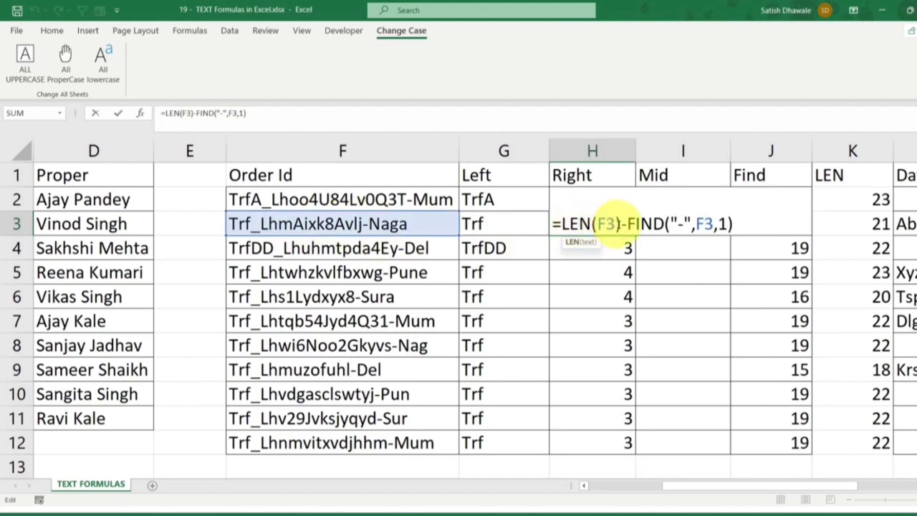
key(Escape)
click(837, 226)
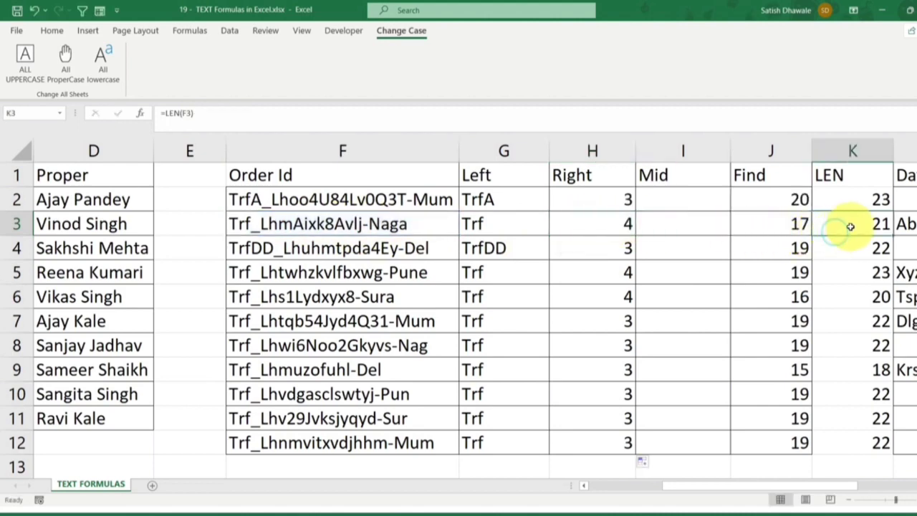
click(785, 225)
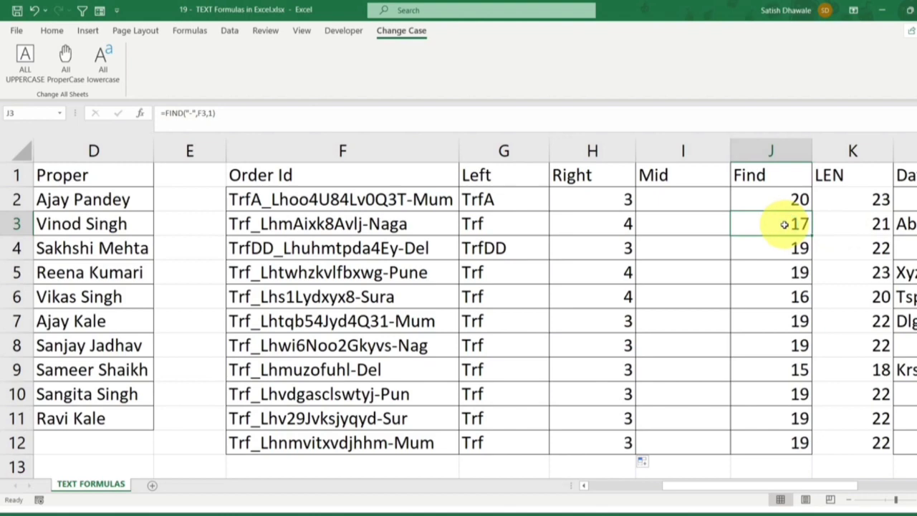
click(863, 225)
click(781, 224)
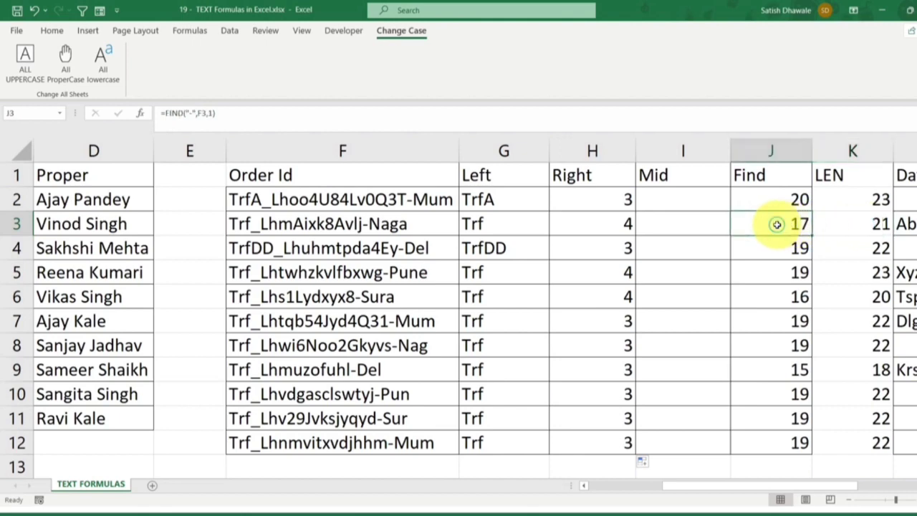
click(631, 224)
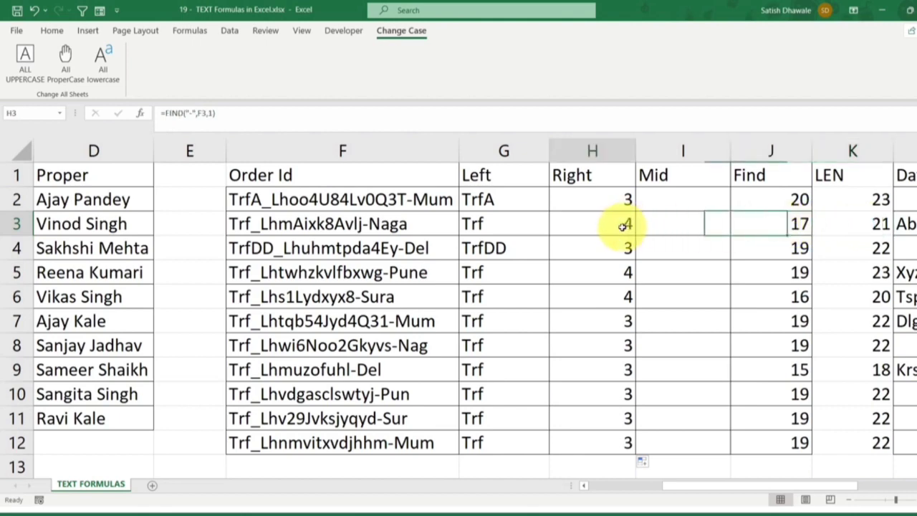
click(836, 227)
click(594, 225)
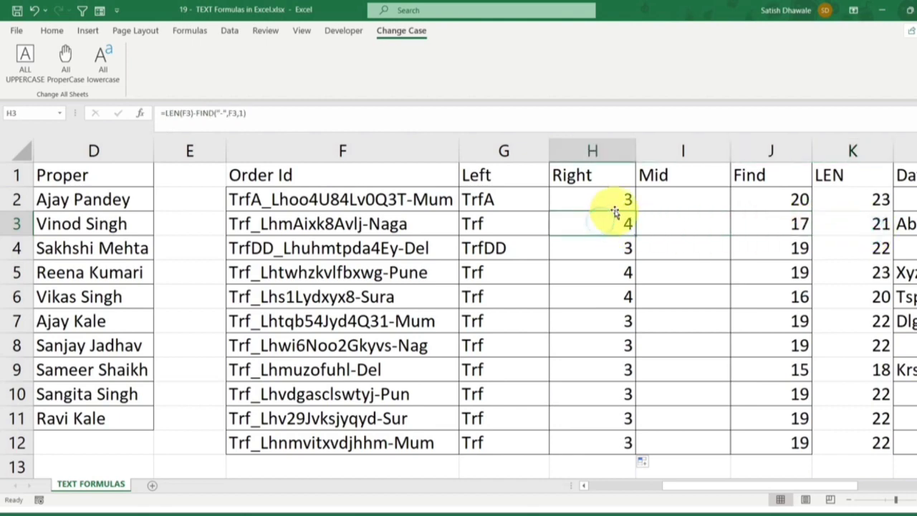
Wrap the H2 formula in RIGHT so it becomes =RIGHT(F2,LEN(F2)-FIND("-",F2,1))
click(616, 199)
double_click(616, 199)
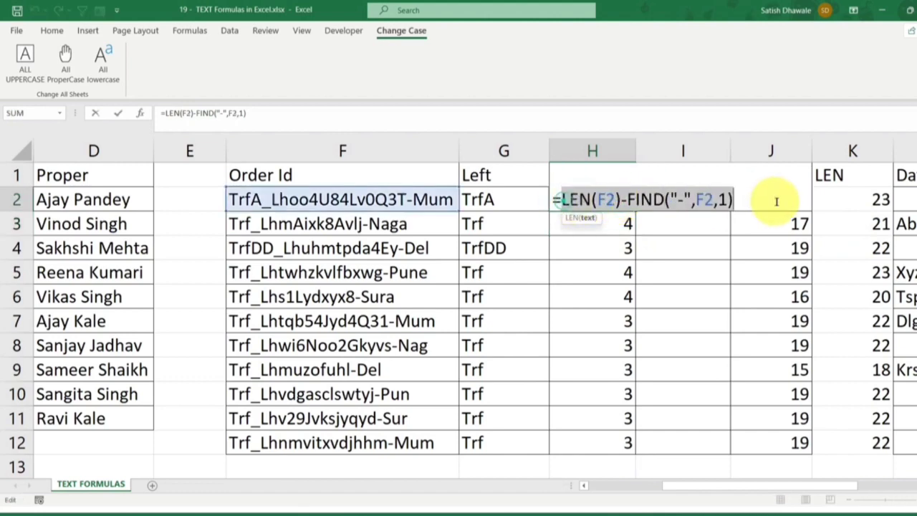
click(560, 200)
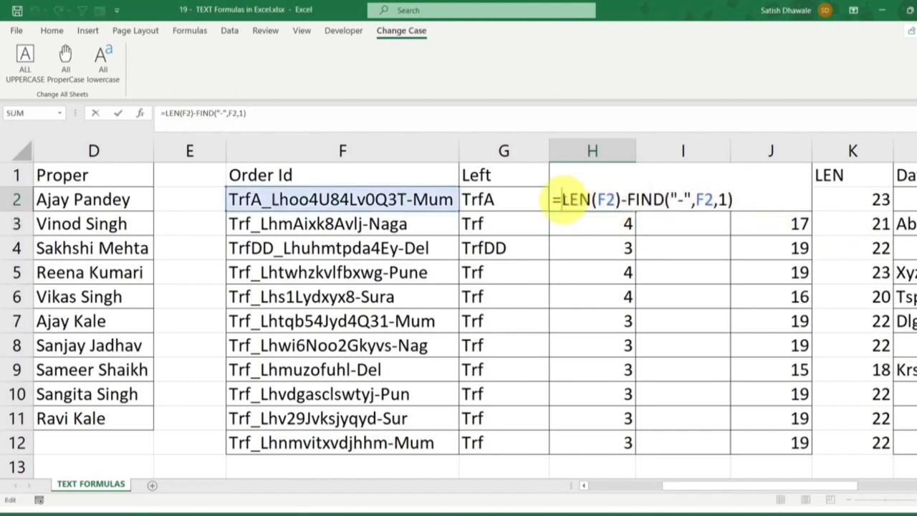
text(righ)
key(Tab)
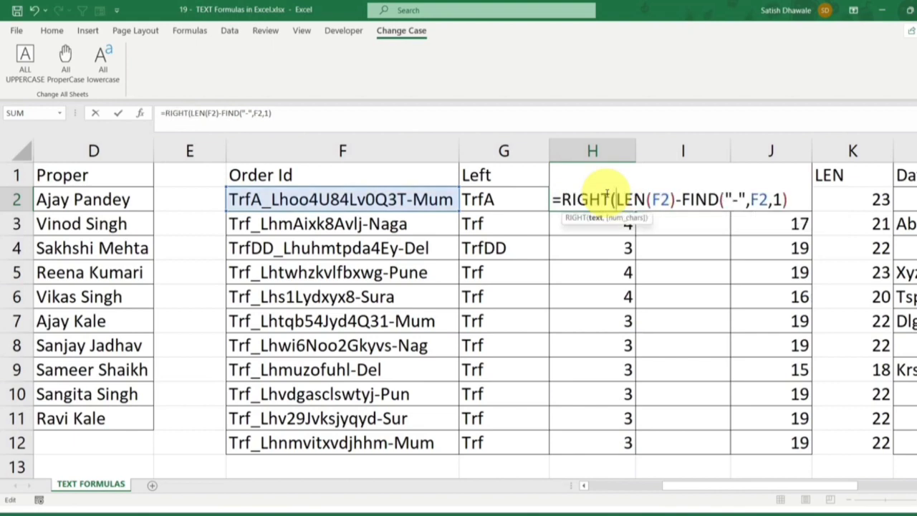
click(393, 200)
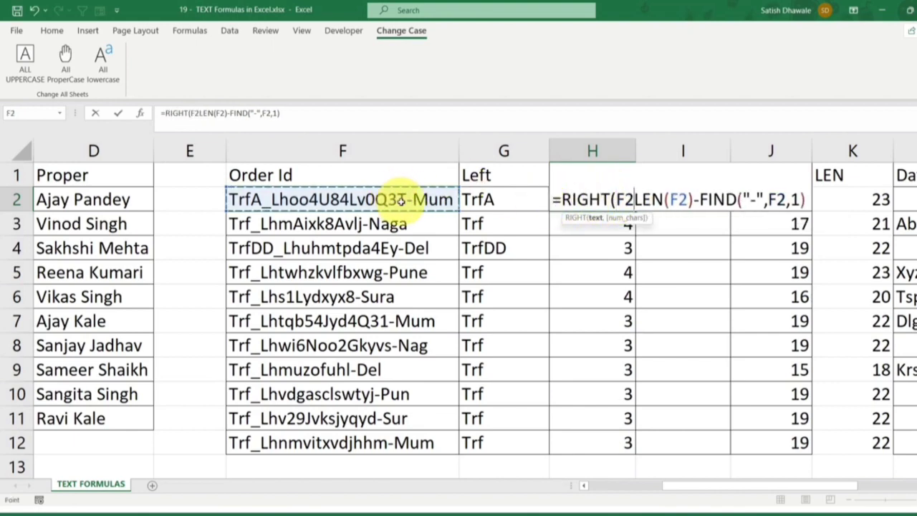
text(,)
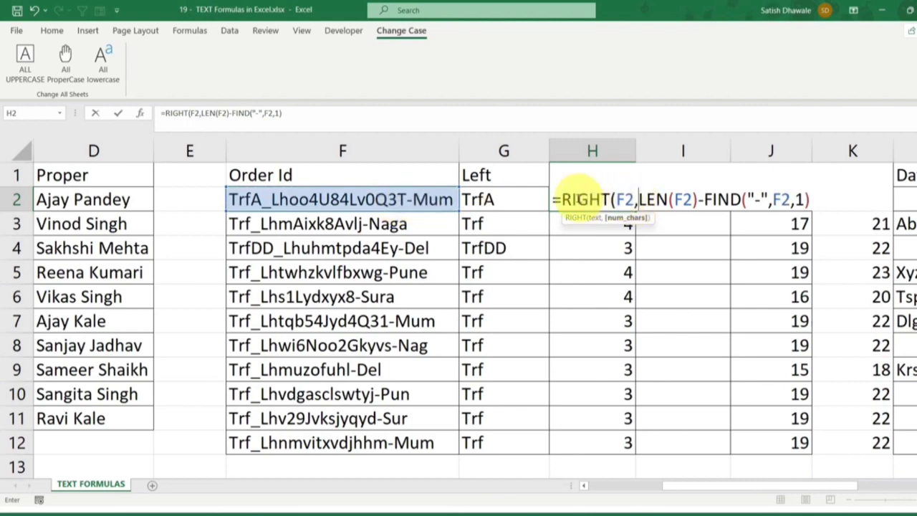
drag(563, 200, 633, 197)
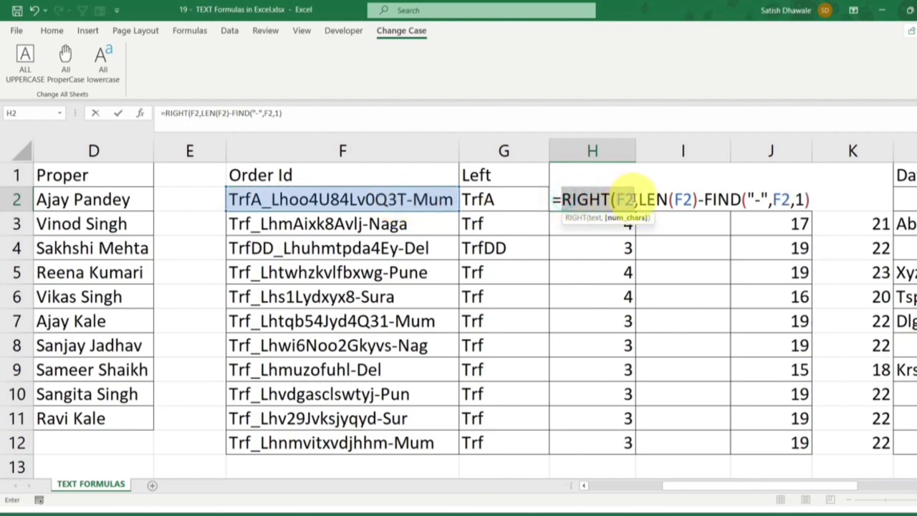
click(644, 199)
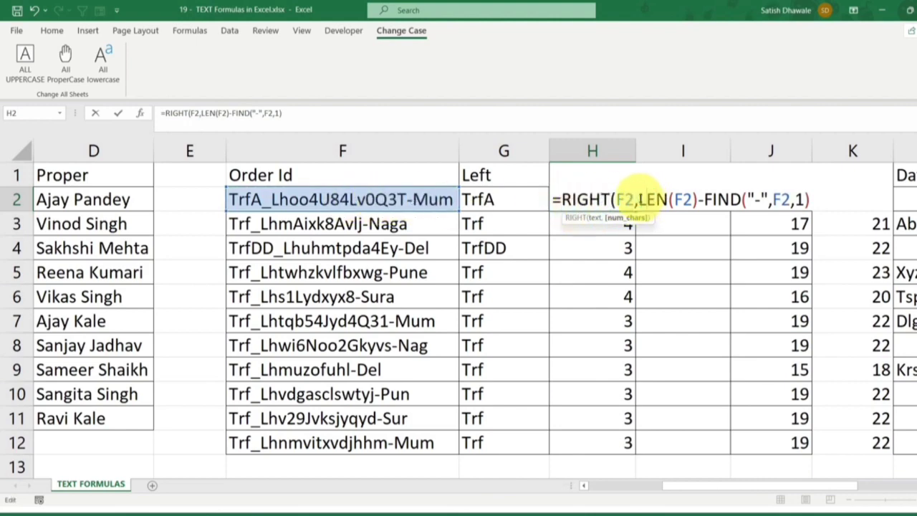
drag(639, 199, 816, 199)
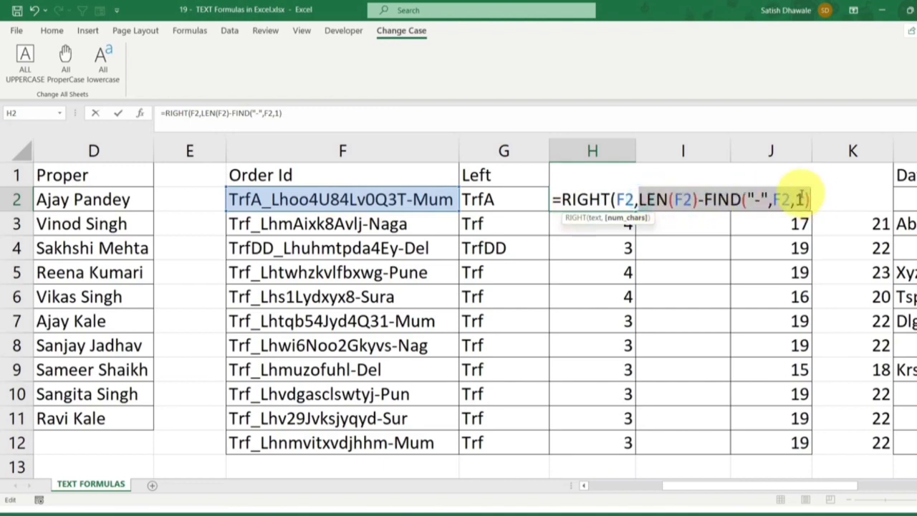
key(Return)
key(Return)
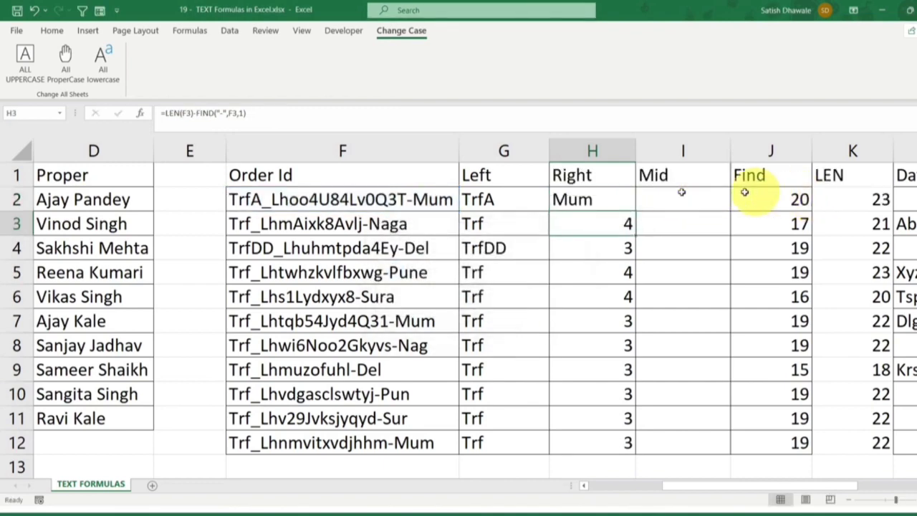
Fill the RIGHT formula from H2 down through H12 and check the result in H3
click(595, 199)
double_click(635, 211)
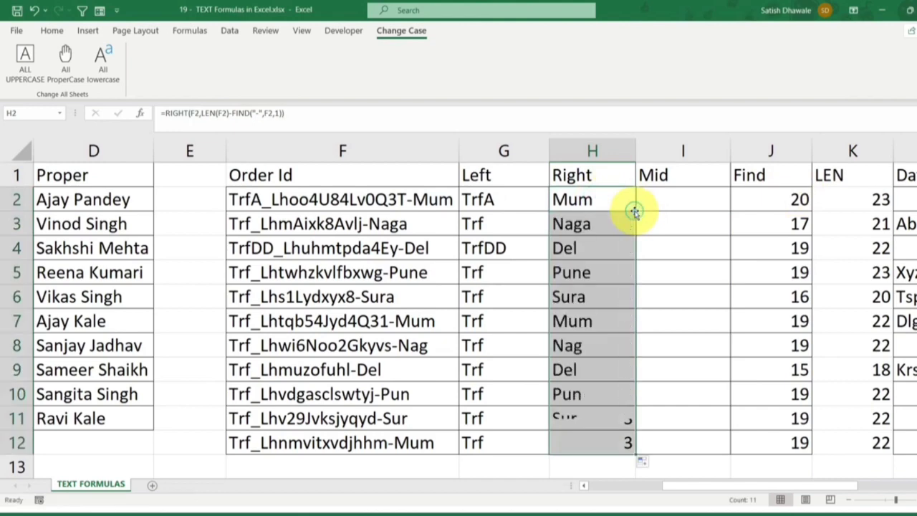
click(614, 221)
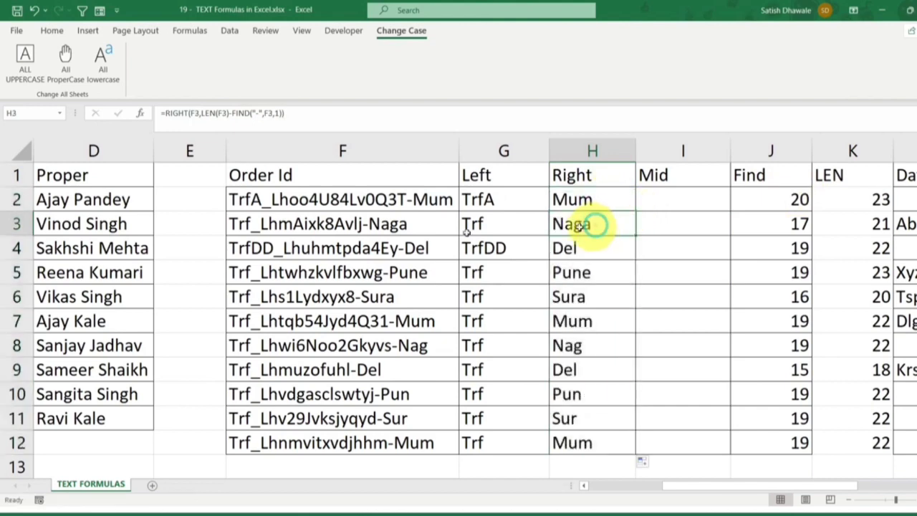
Lengthen the city code ending the order ID in F3 to Nagpur
click(415, 222)
double_click(415, 222)
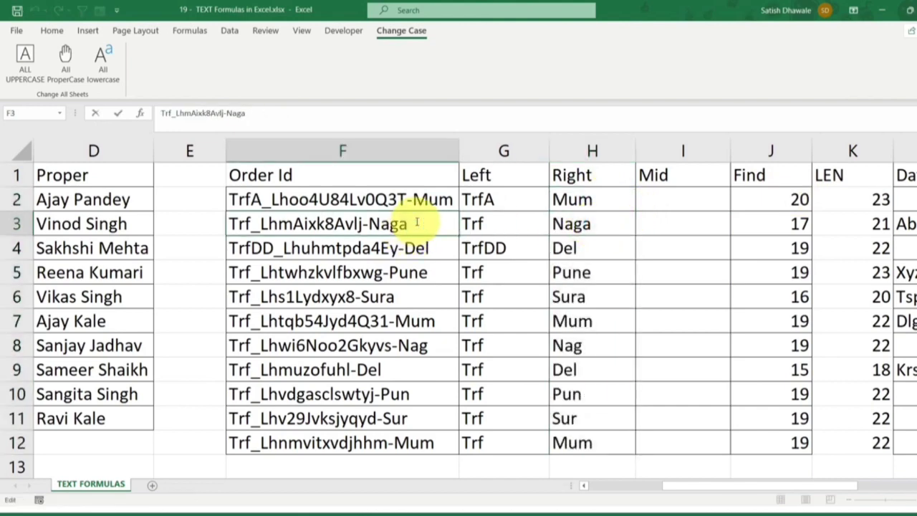
text(pur)
key(Return)
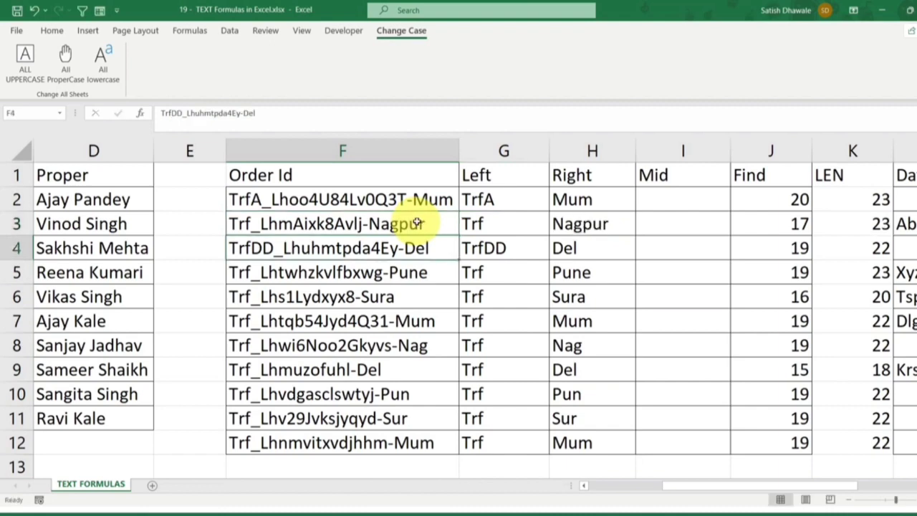
Examine the RIGHT formula in H2, evaluating its LEN(F2) part temporarily and reviewing the FIND arguments
double_click(599, 203)
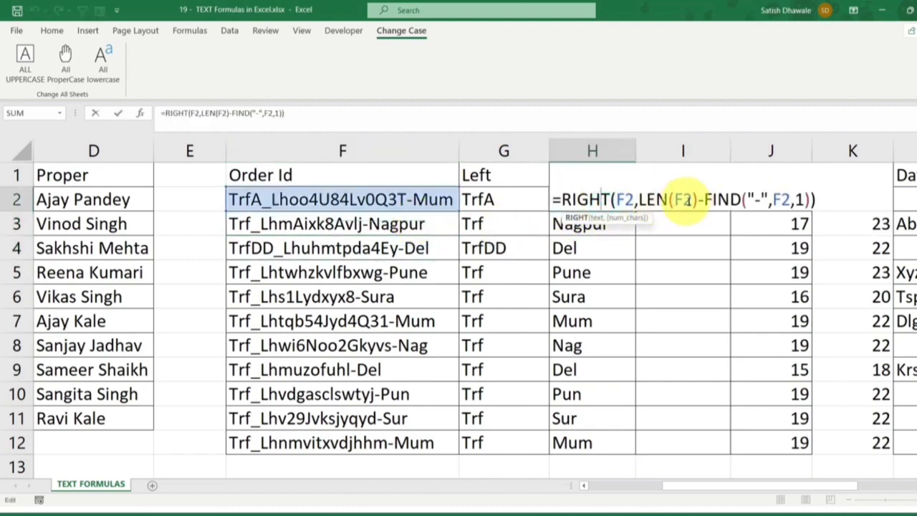
drag(640, 200, 692, 199)
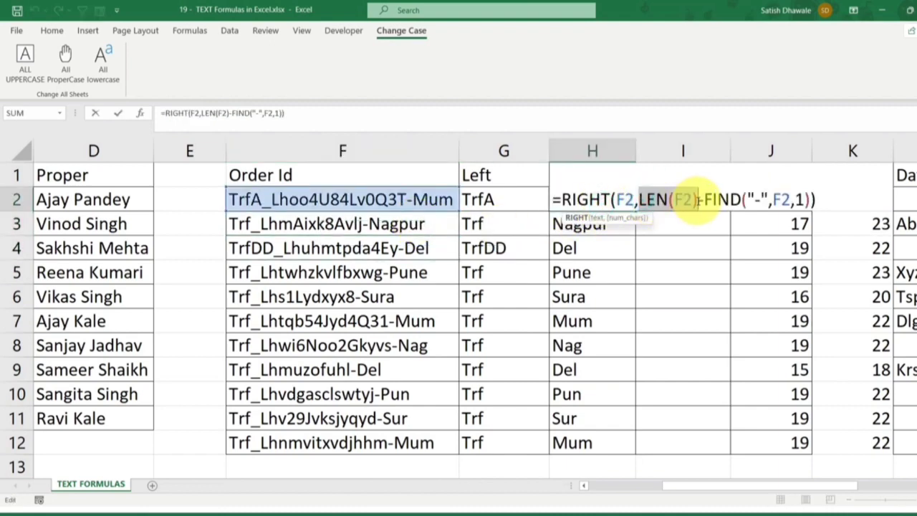
key(F9)
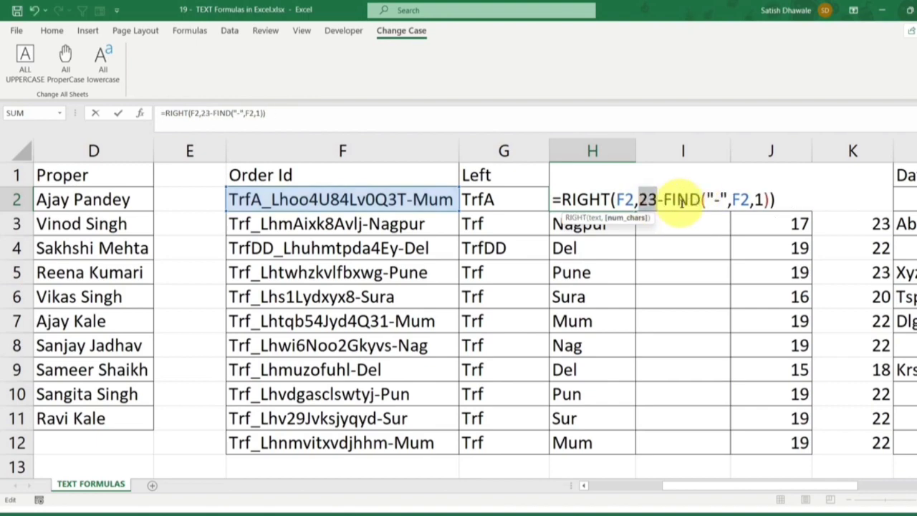
key(ctrl+z)
drag(704, 199, 802, 199)
click(757, 199)
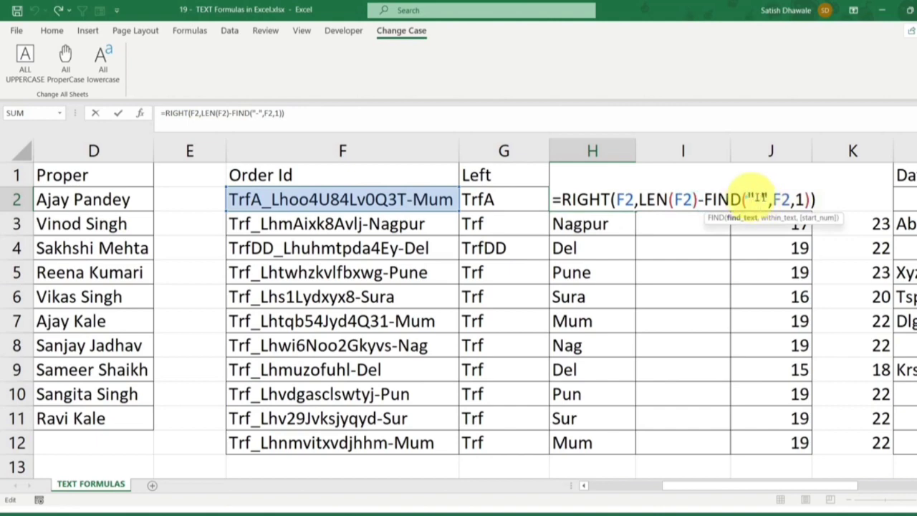
drag(747, 198, 768, 199)
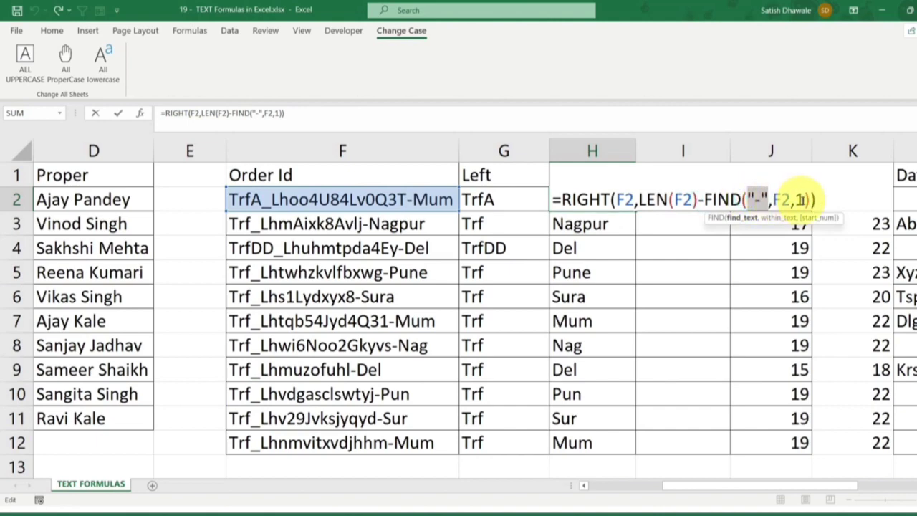
drag(807, 199, 738, 198)
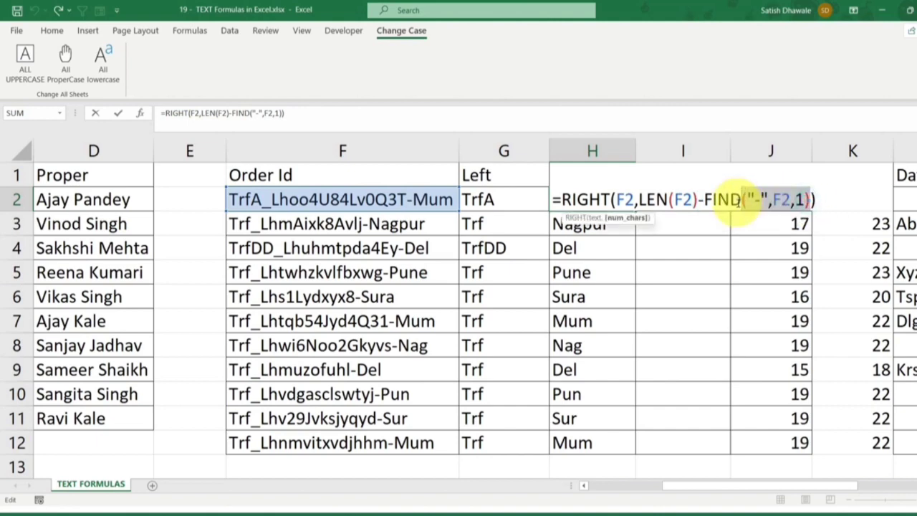
key(Return)
Review the RIGHT results in H2:H12 and the LEN column, and examine the F2 text between the underscore and the hyphen
drag(616, 199, 556, 434)
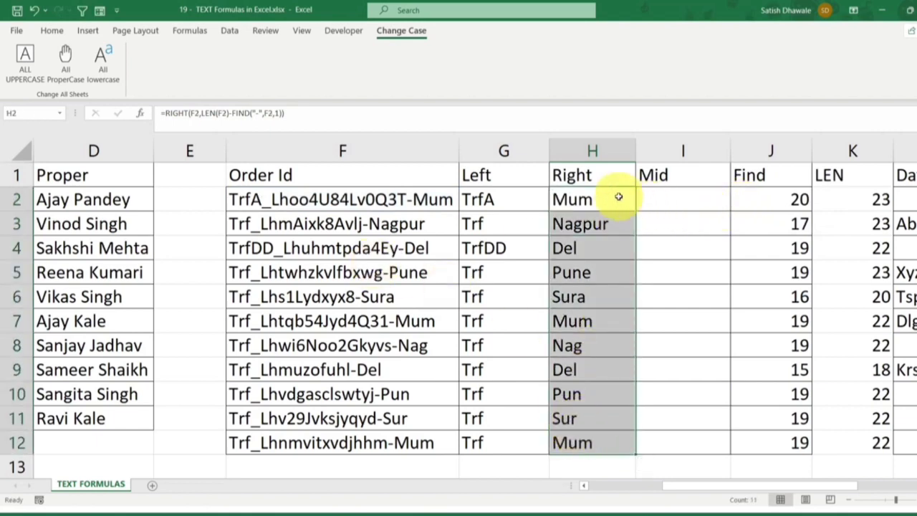
drag(618, 197, 594, 439)
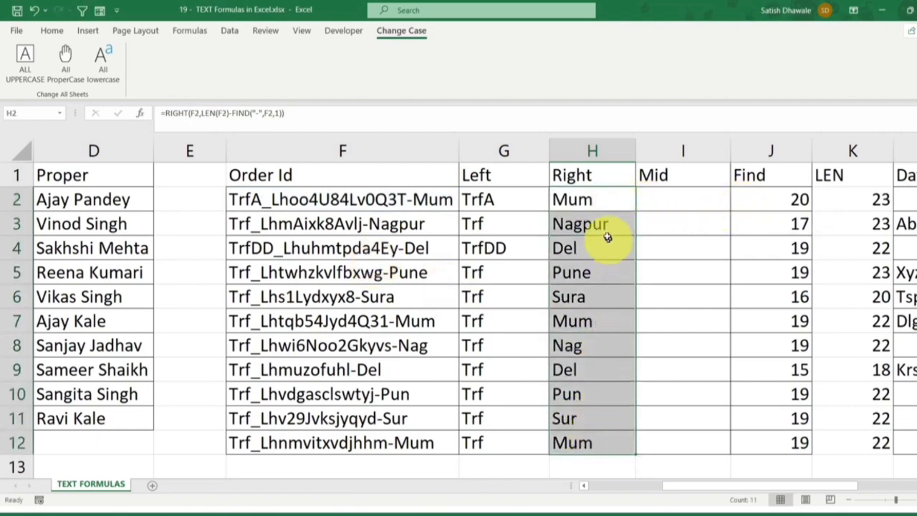
drag(852, 175, 834, 448)
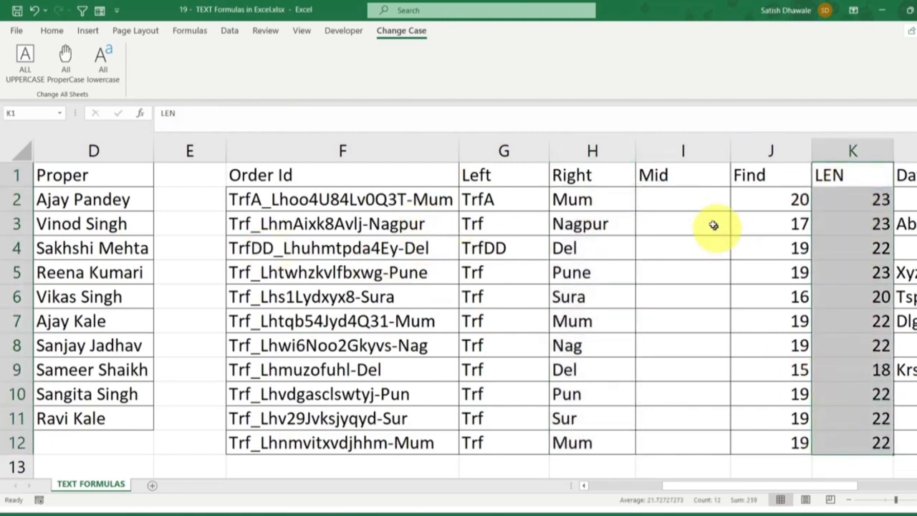
click(686, 198)
click(269, 199)
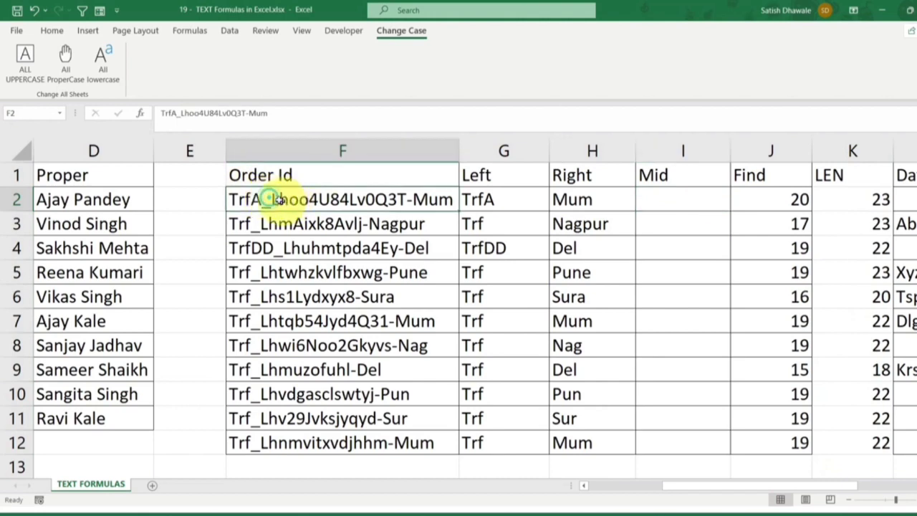
double_click(272, 199)
drag(265, 199, 406, 201)
Enter =FIND("_",F2,1) in I2 to locate the underscore in the order ID
click(693, 204)
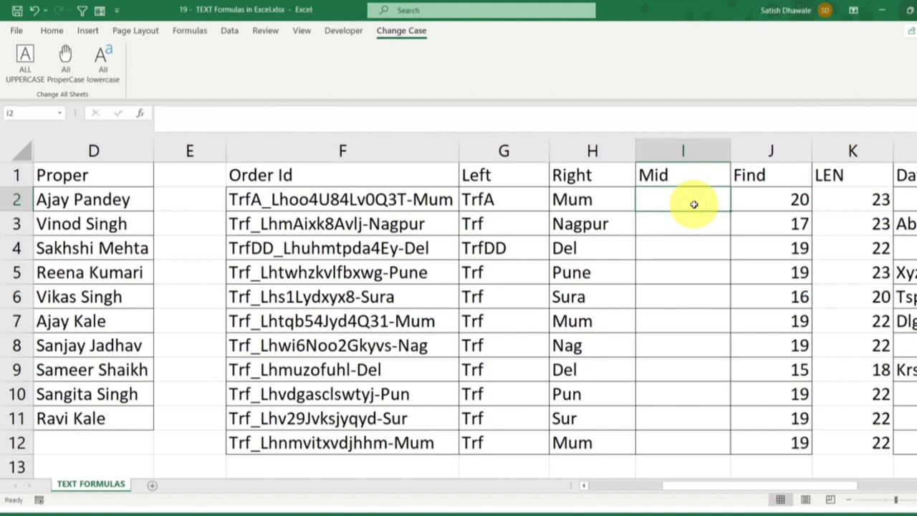
text(=find)
key(Tab)
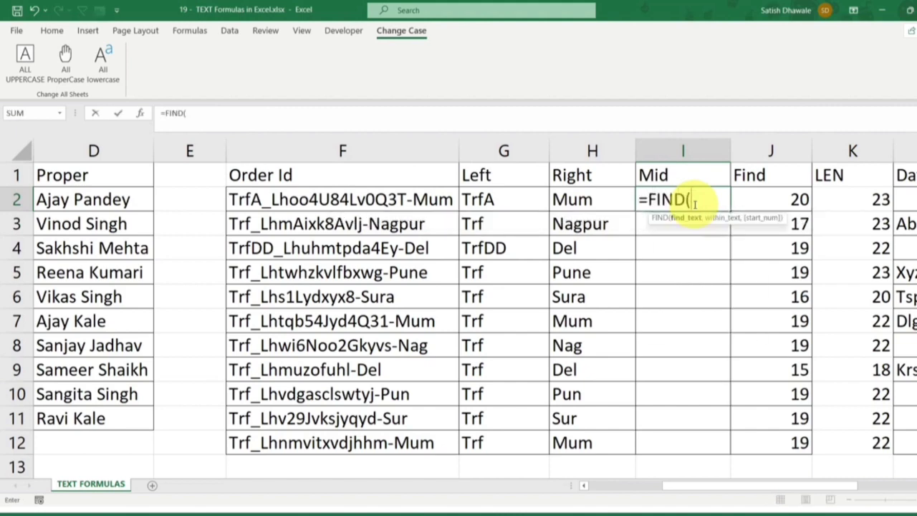
text("_",)
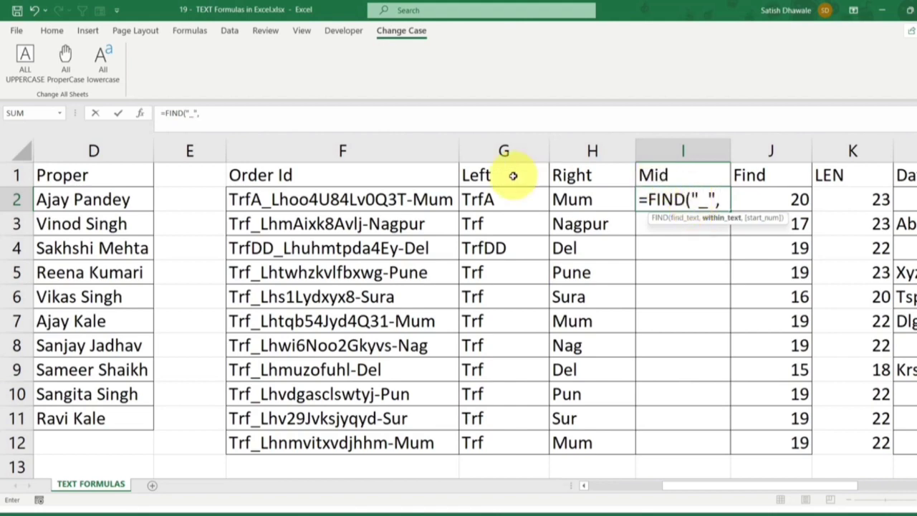
click(424, 197)
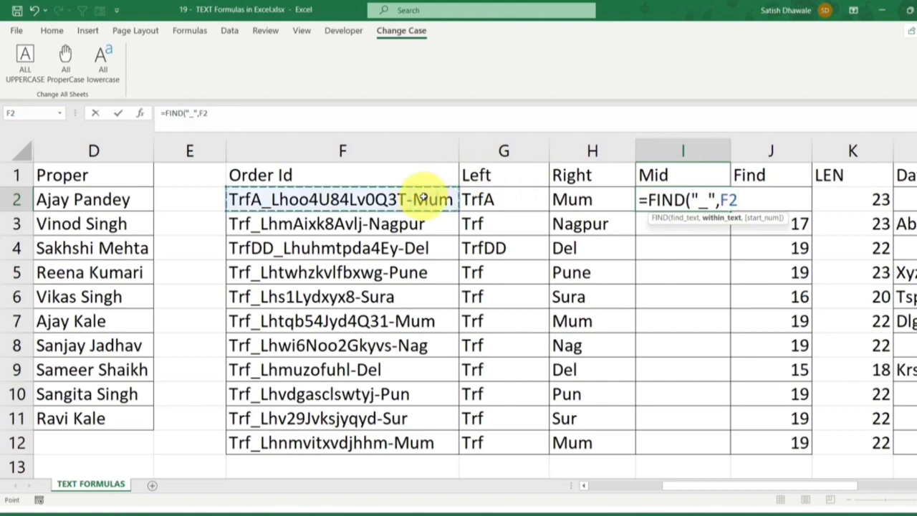
text(,1))
key(Return)
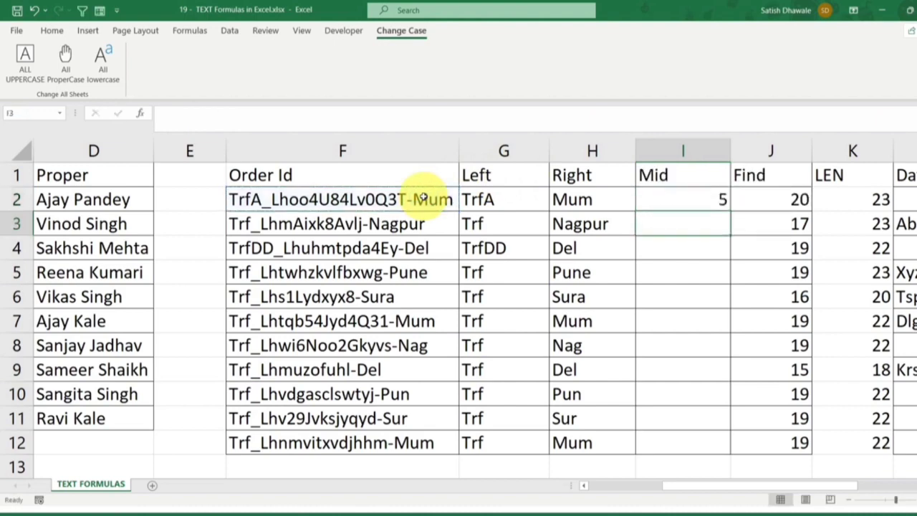
Rebuild the I2 formula around MID, using F2 as the text and the existing FIND("_",F2,1) as the start number
double_click(701, 199)
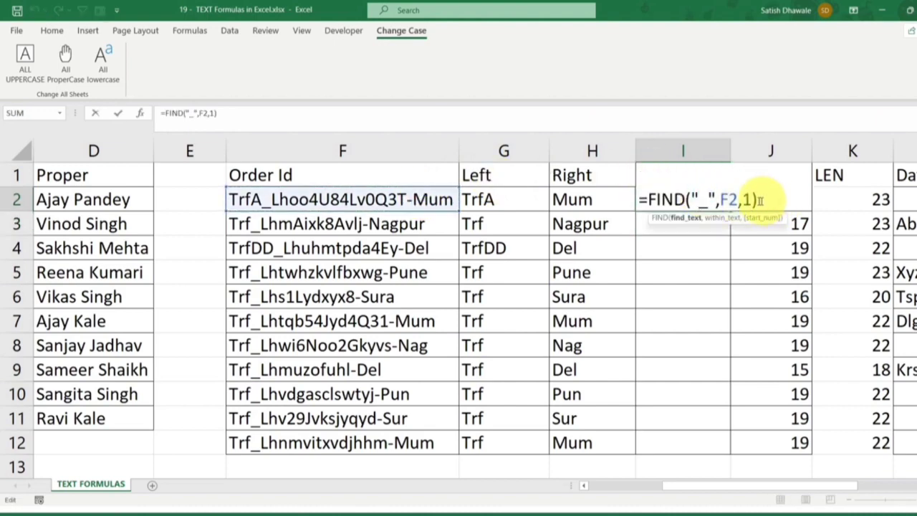
click(640, 199)
drag(639, 199, 788, 197)
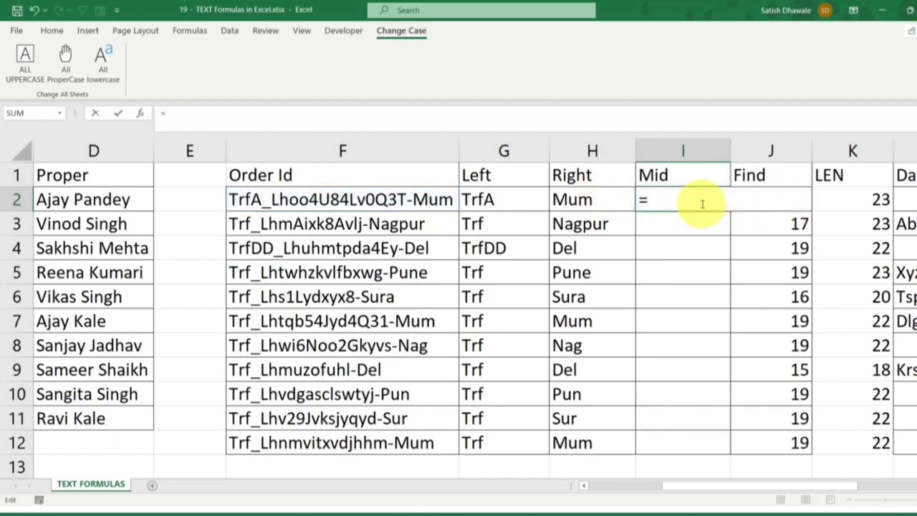
text(mi)
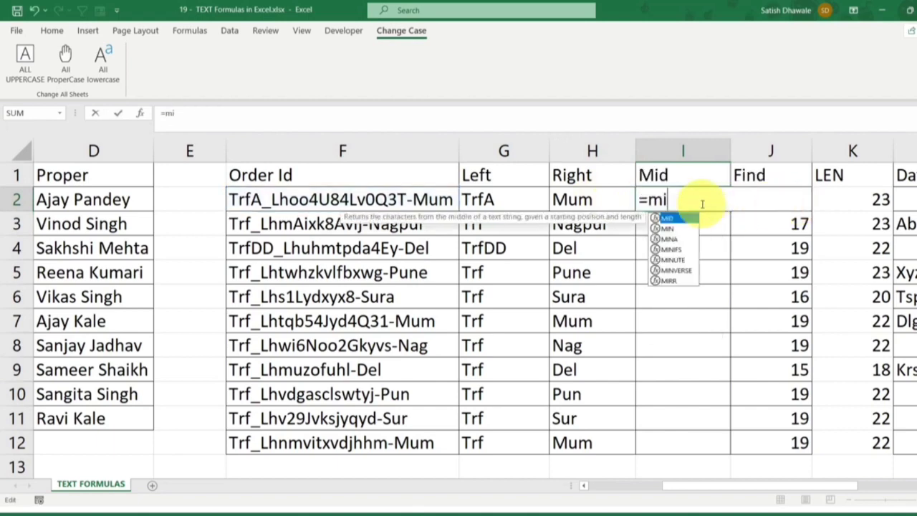
key(Tab)
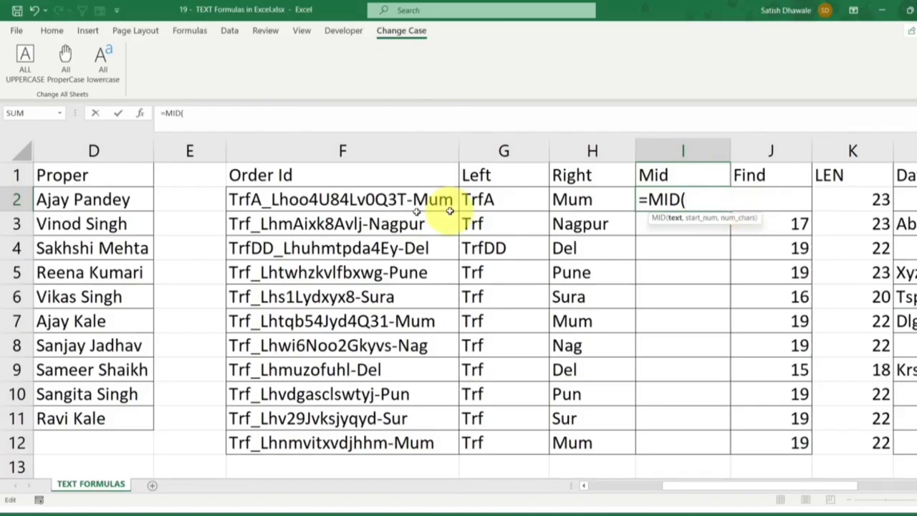
click(376, 199)
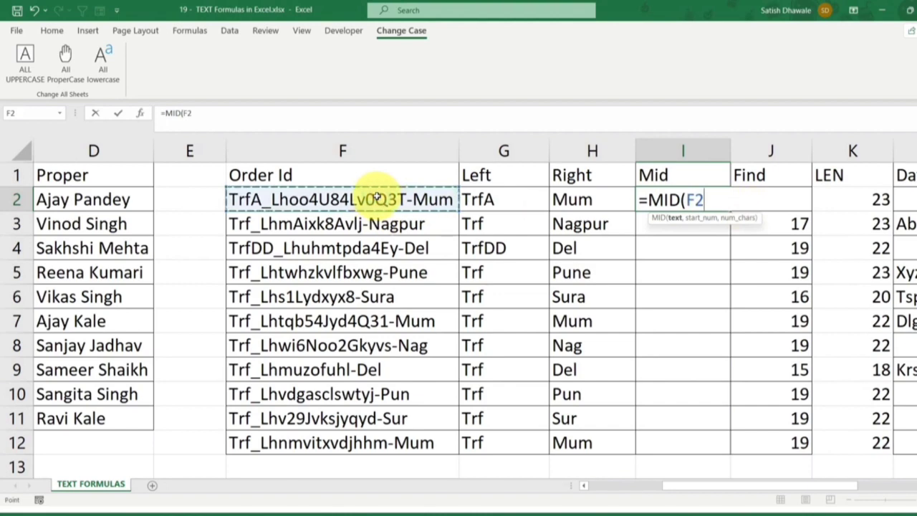
text(,)
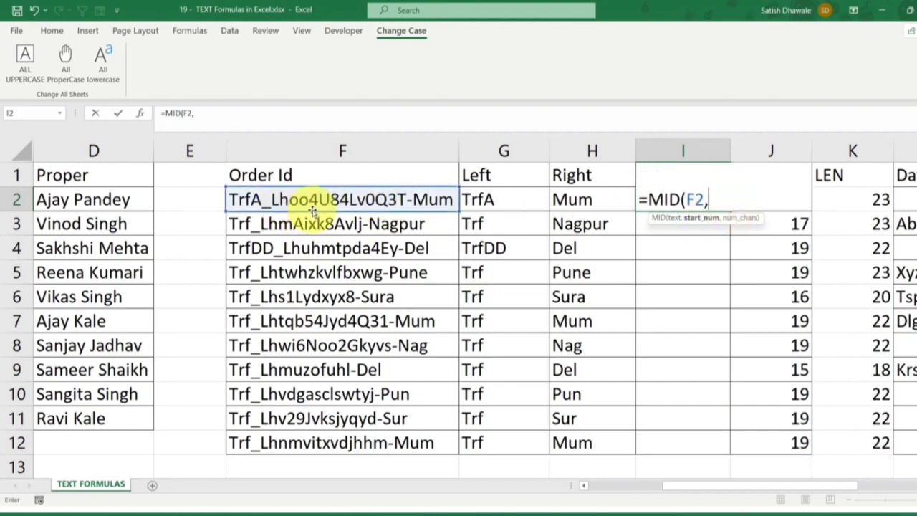
text(FIND("_",F2,1))
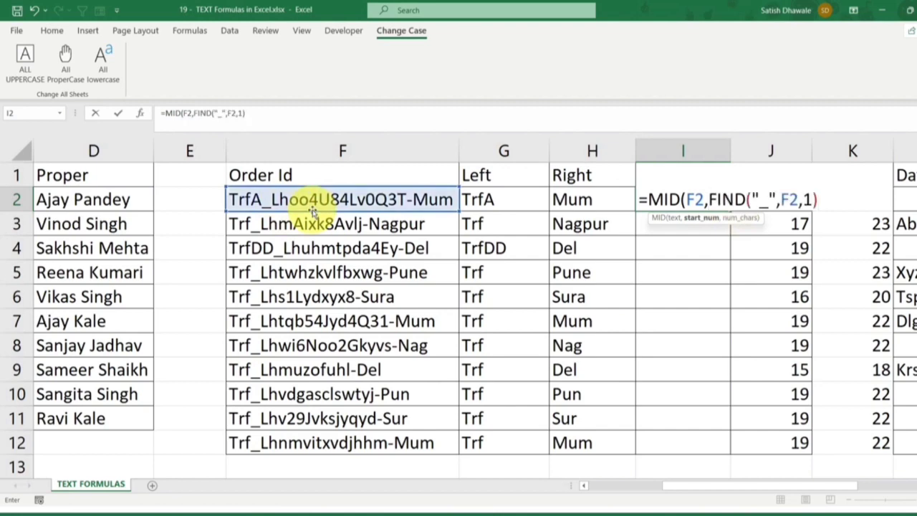
text(,10)
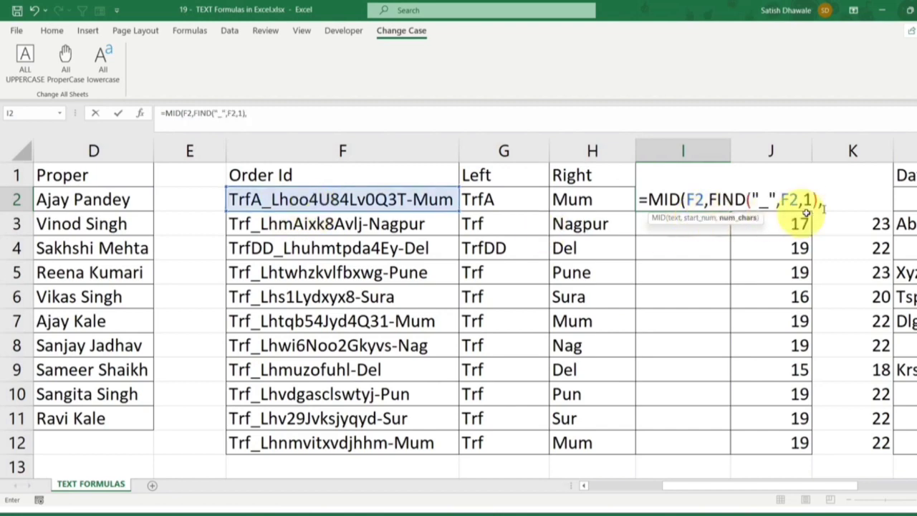
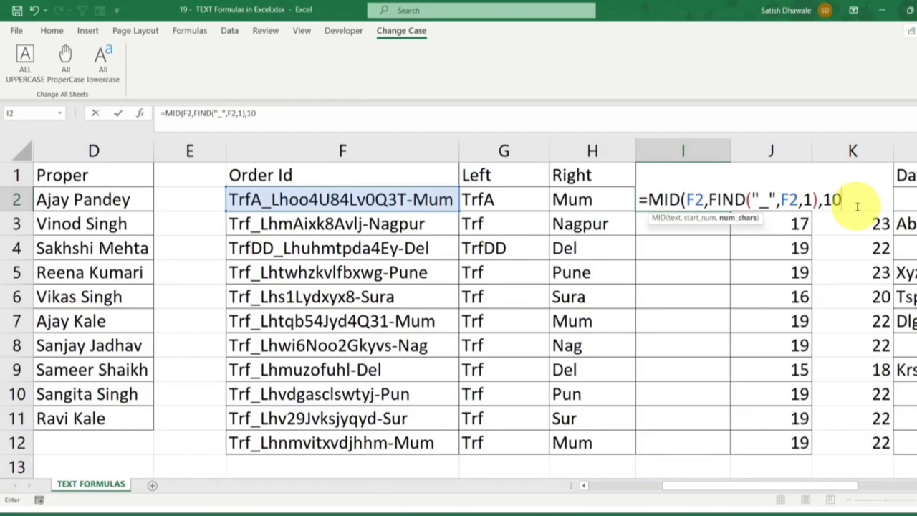
Finish the I2 MID formula with 10 characters and fill it down to I11 in an autofitted column
key(Return)
key(Return)
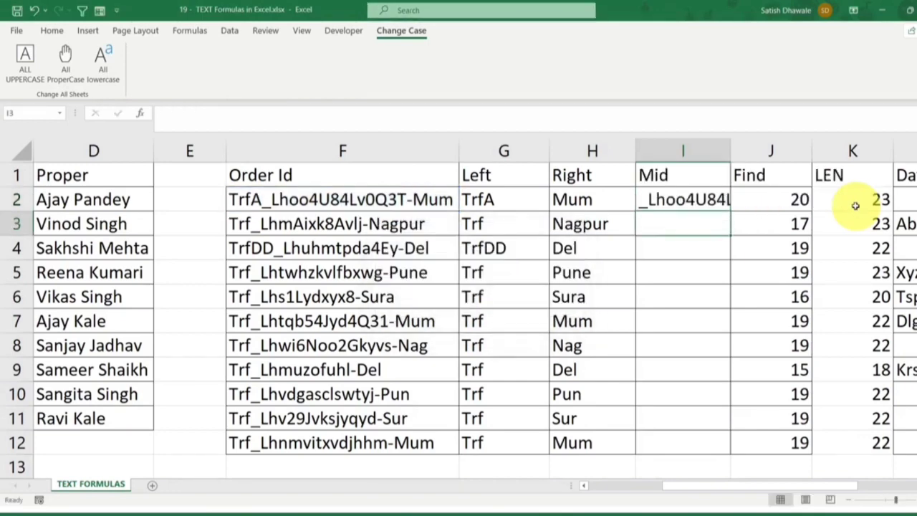
double_click(730, 152)
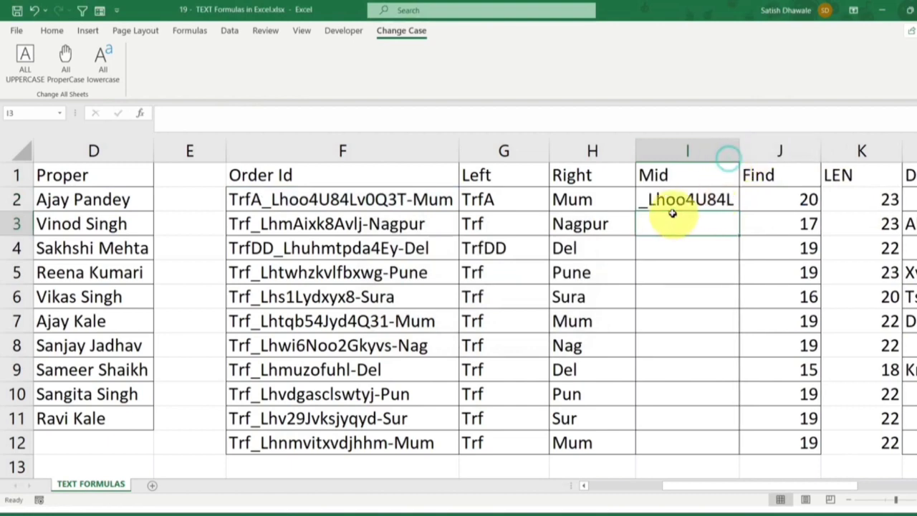
click(654, 199)
drag(735, 207, 711, 434)
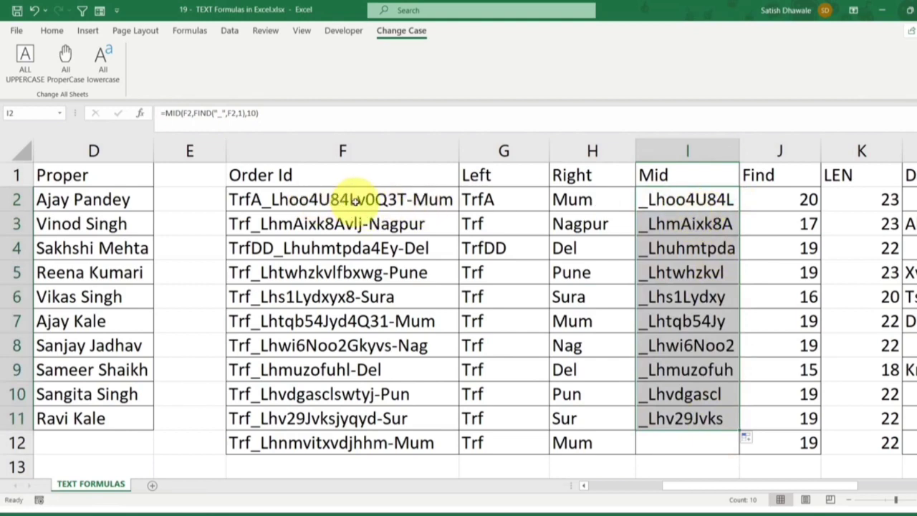
Evaluate the FIND("_",F2,1) part of the I2 formula temporarily and restore it
double_click(670, 201)
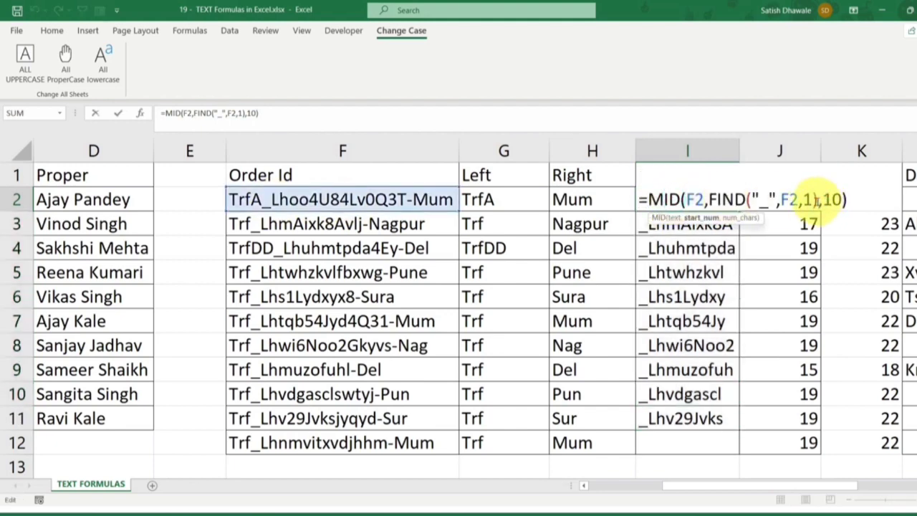
drag(815, 200, 706, 194)
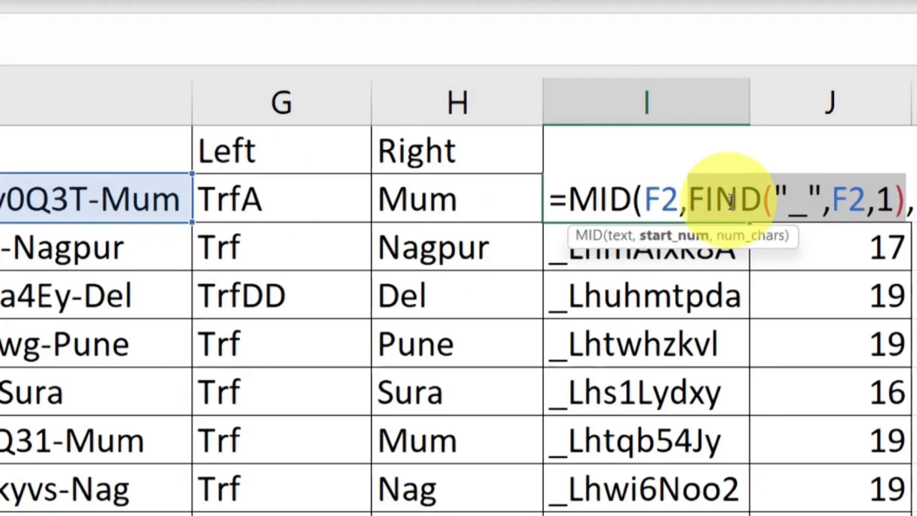
text(5,10)
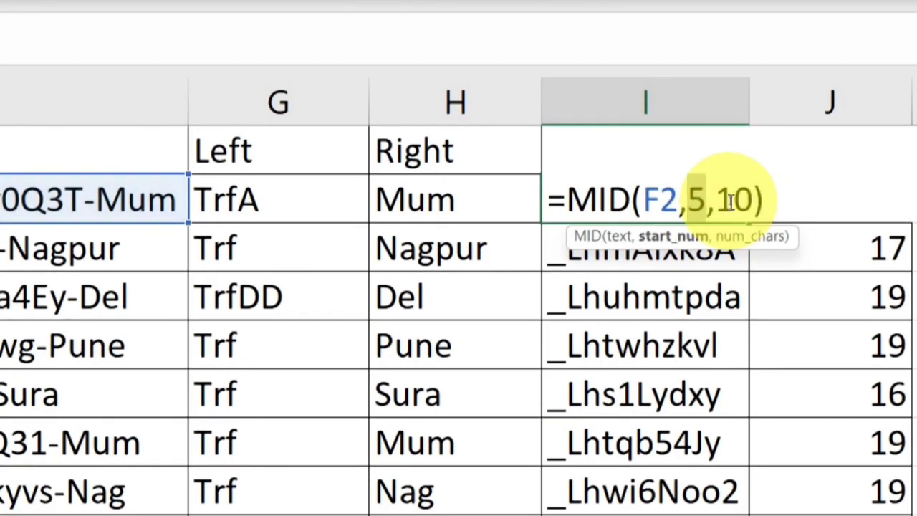
key(ctrl+z)
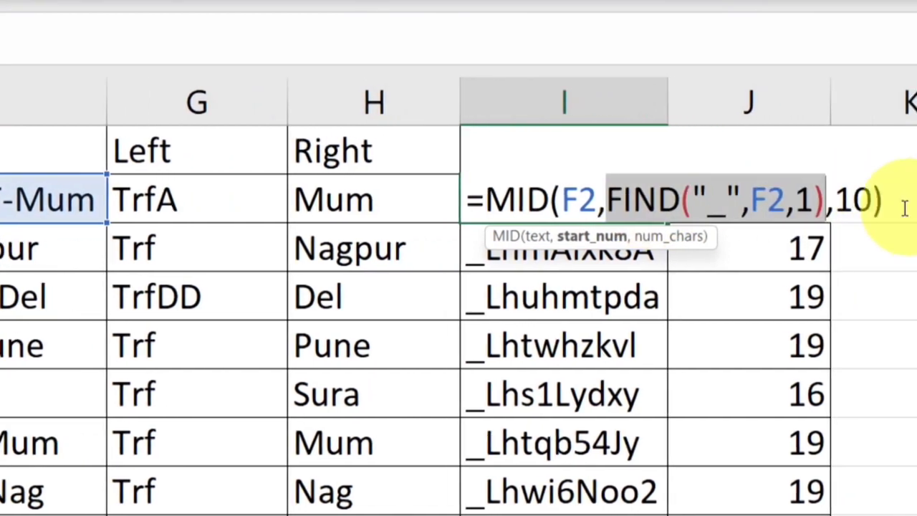
Add +1 to the FIND start number in the I2 MID formula and fill it down to I11
key(Right)
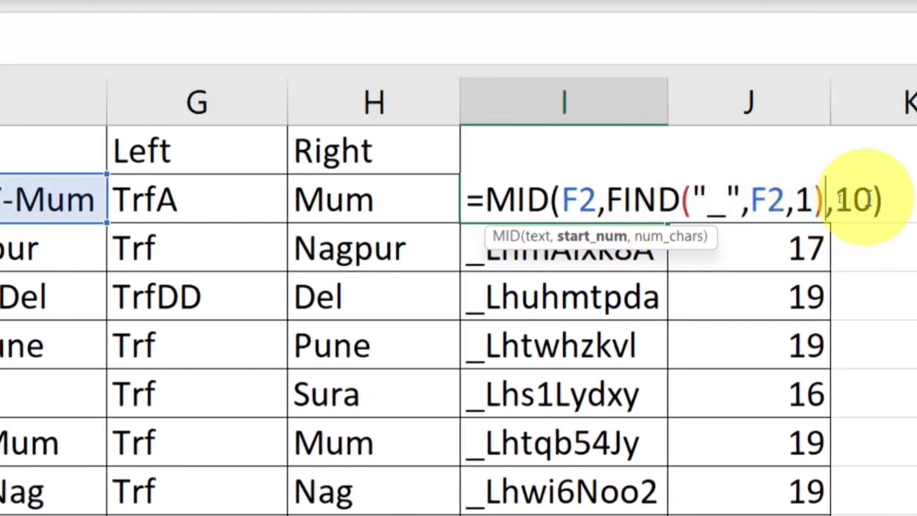
text(+)
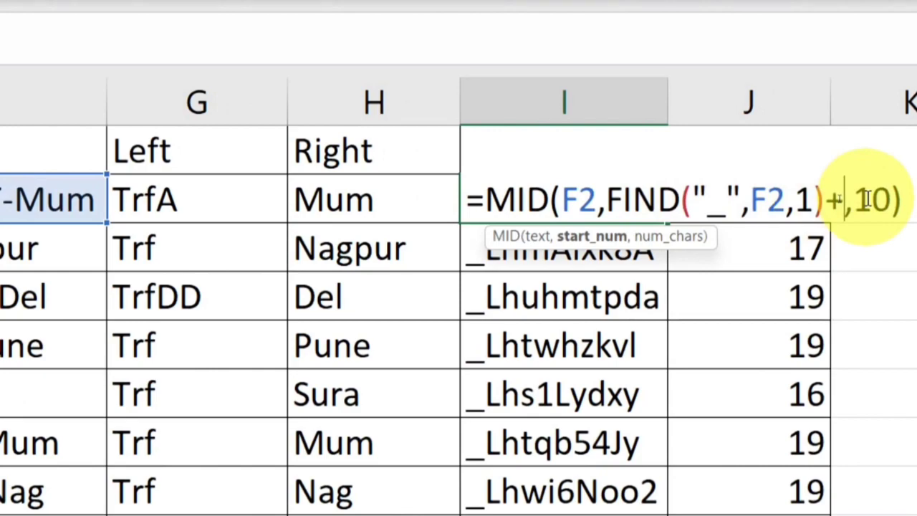
text(1)
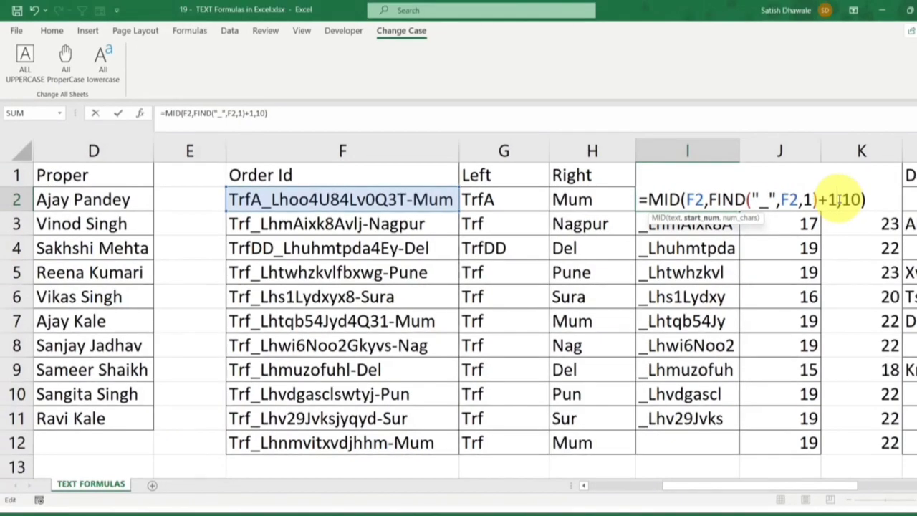
key(Return)
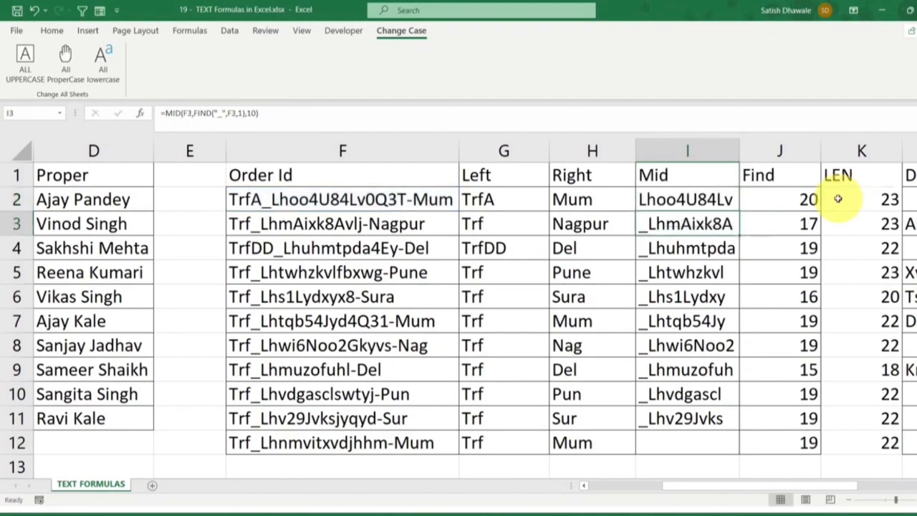
click(660, 200)
drag(739, 211, 739, 212)
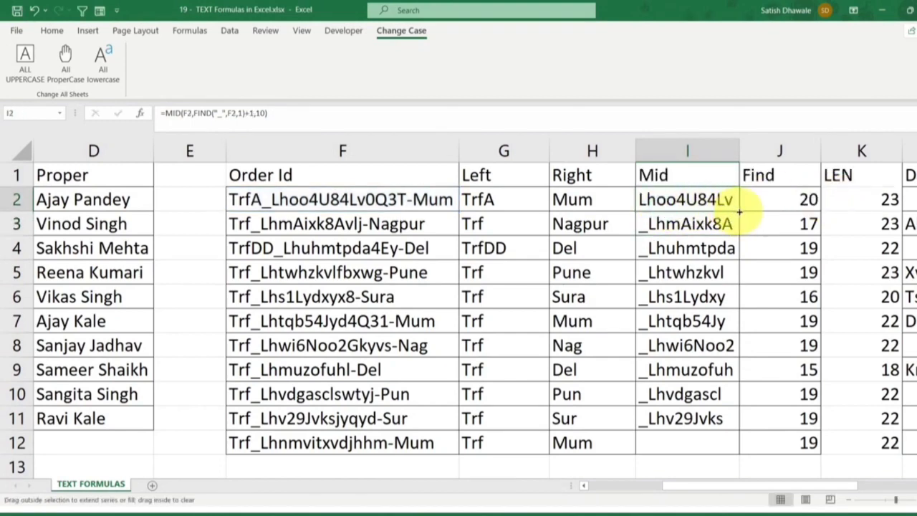
double_click(739, 211)
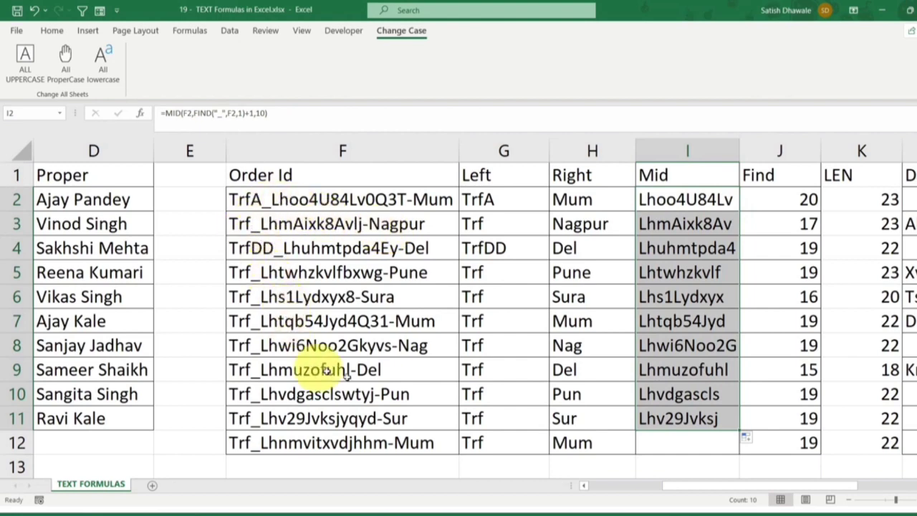
Set the number of characters in the I2 MID formula to 30 and autofit column I
double_click(705, 199)
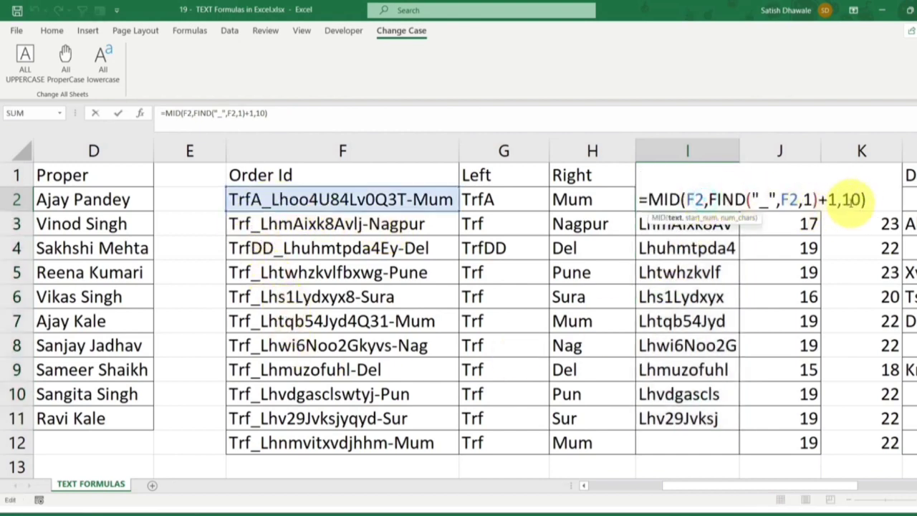
double_click(851, 200)
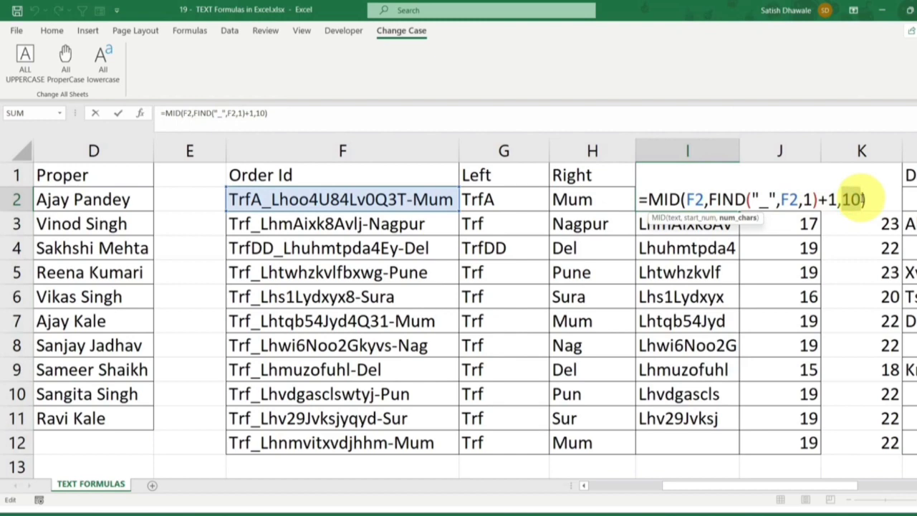
text(30)
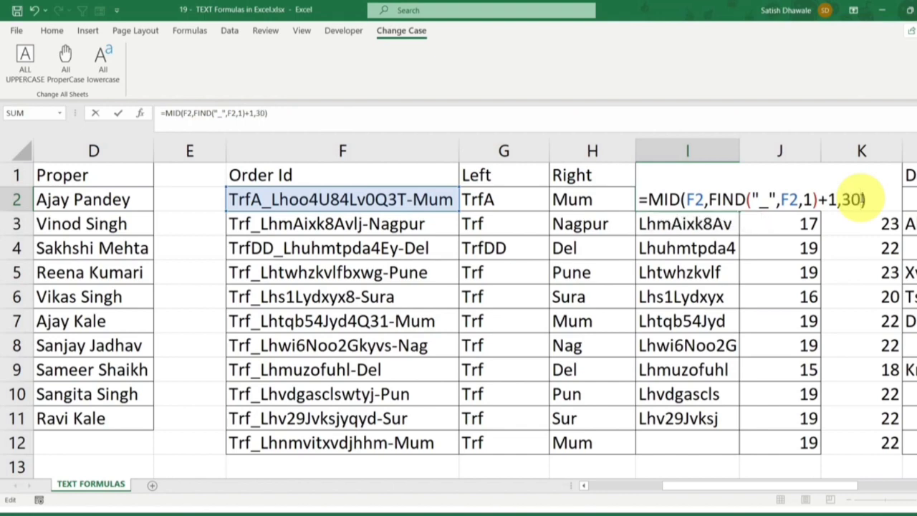
key(Return)
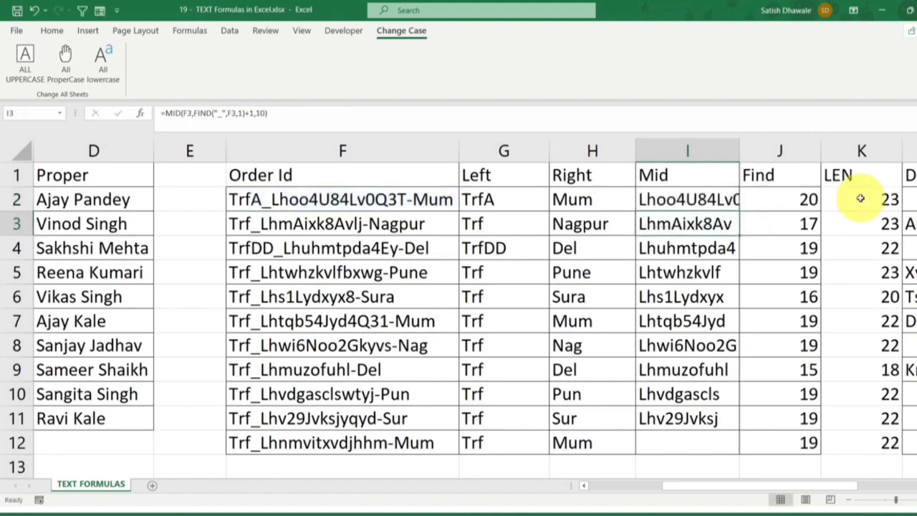
double_click(739, 149)
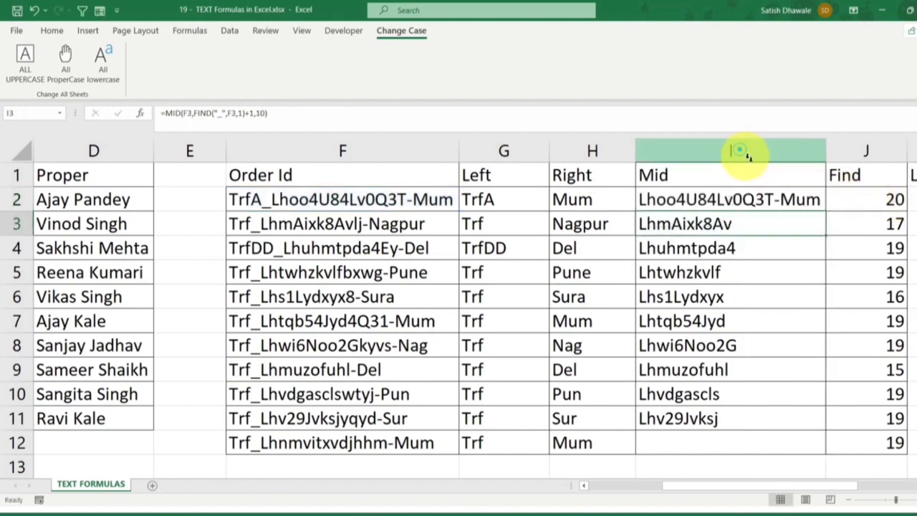
Examine the F2 text between the underscore and the hyphen, and compare it with the I2 result and the J2 FIND formula
click(409, 203)
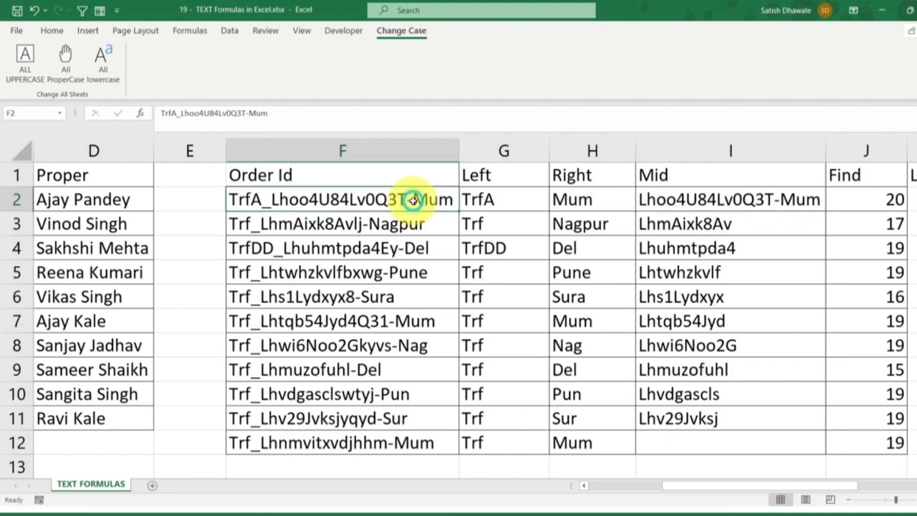
click(792, 198)
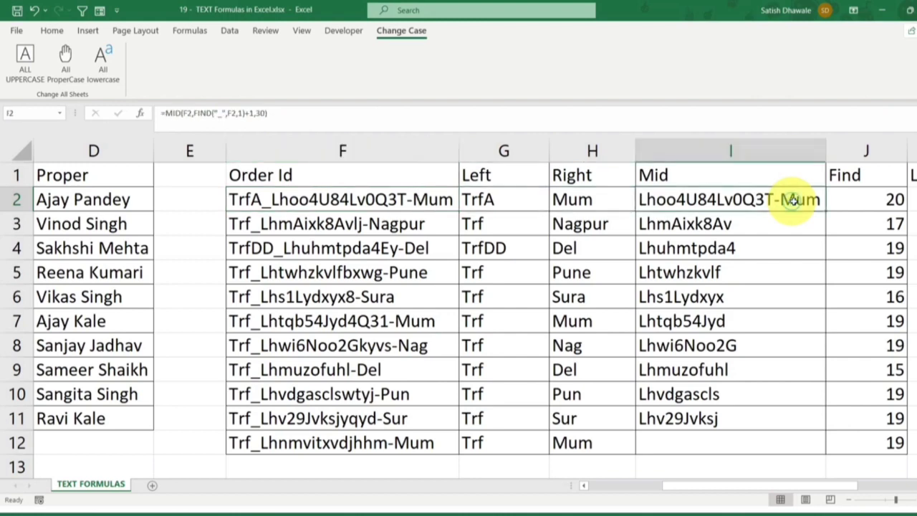
double_click(893, 199)
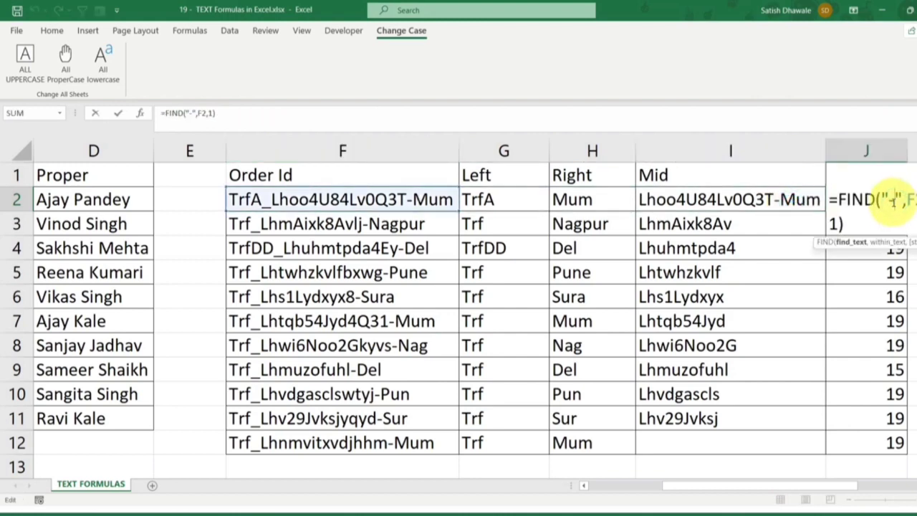
key(Escape)
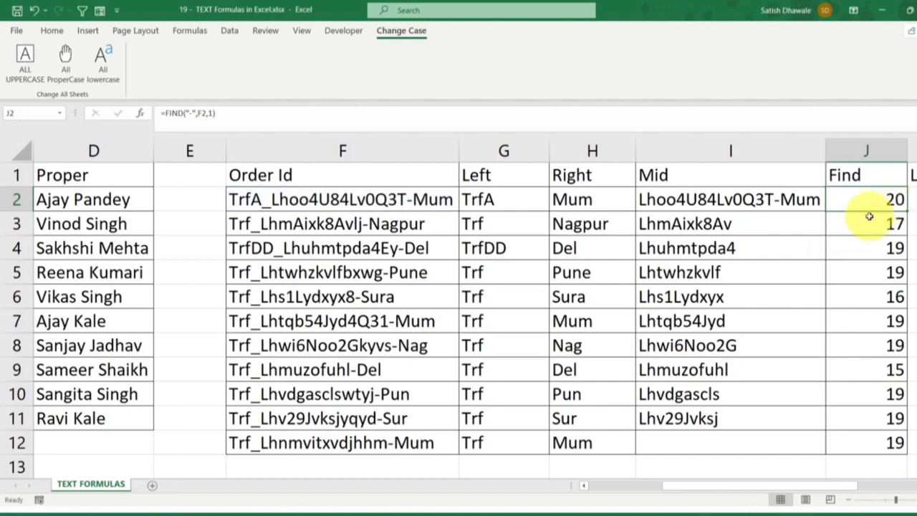
double_click(272, 199)
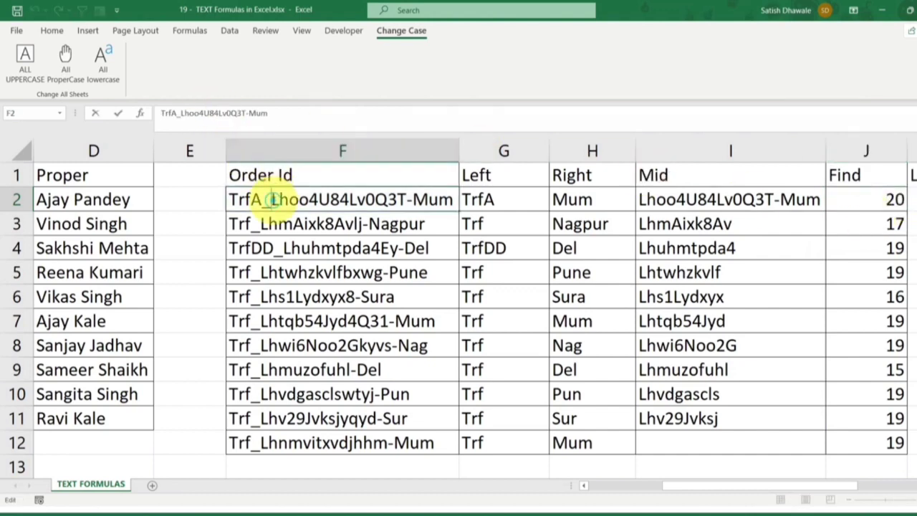
drag(271, 200, 318, 201)
drag(389, 210, 404, 209)
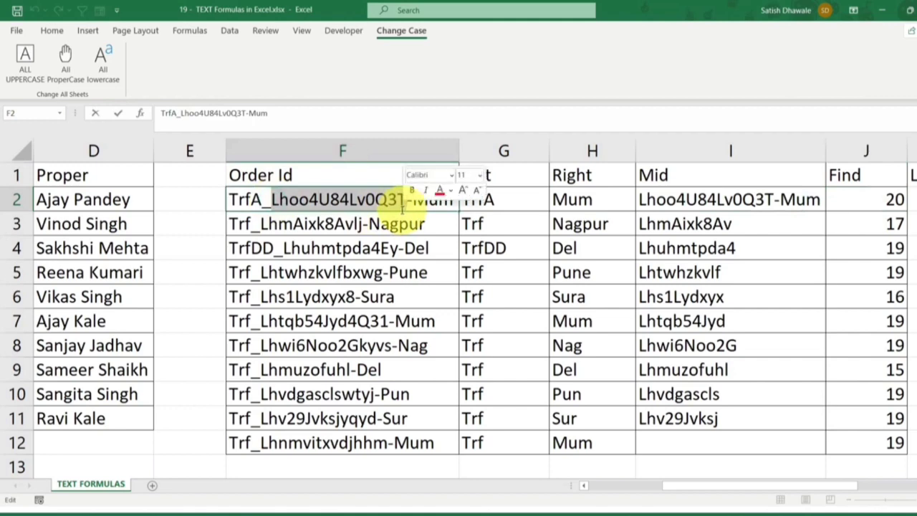
key(Escape)
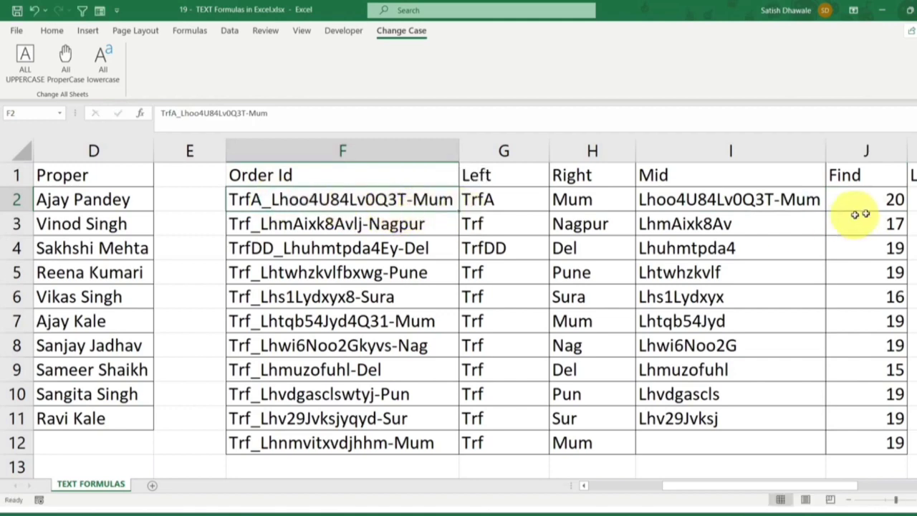
click(892, 200)
double_click(893, 200)
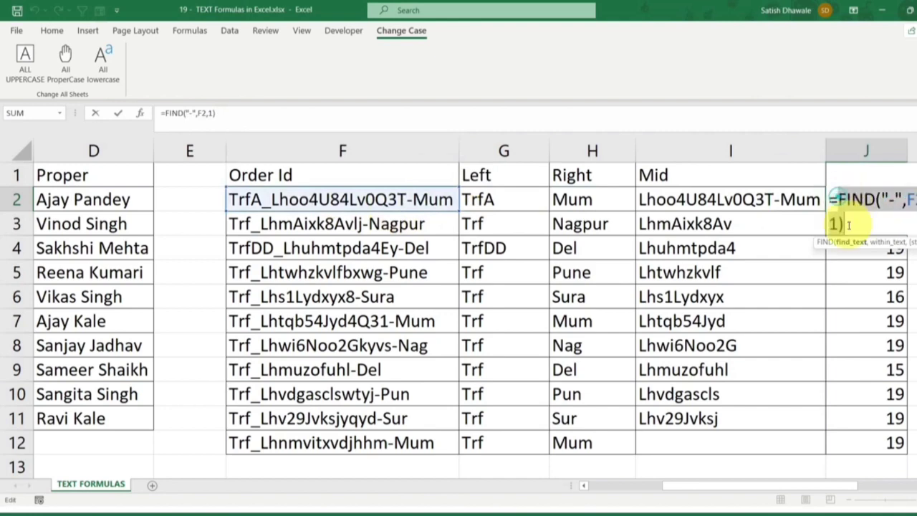
key(ctrl+Return)
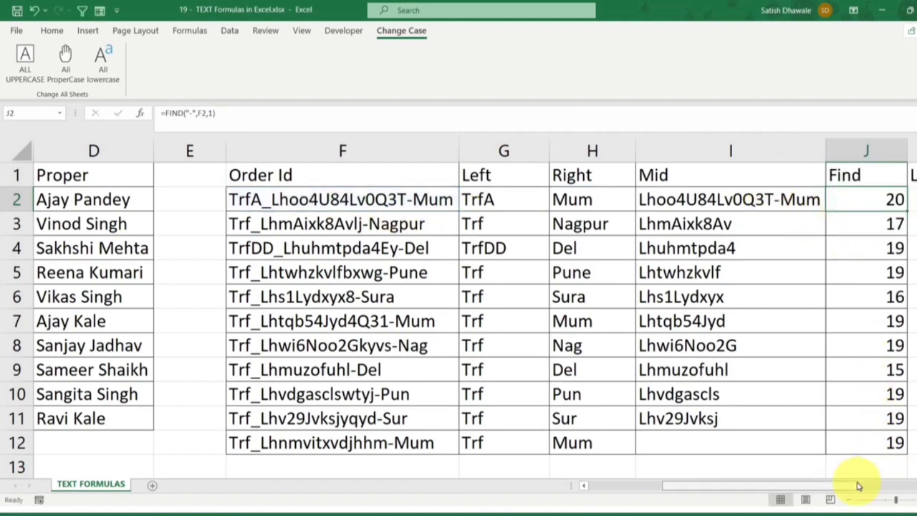
Review the character count in the I2 MID formula and look over the order IDs in column F
click(757, 205)
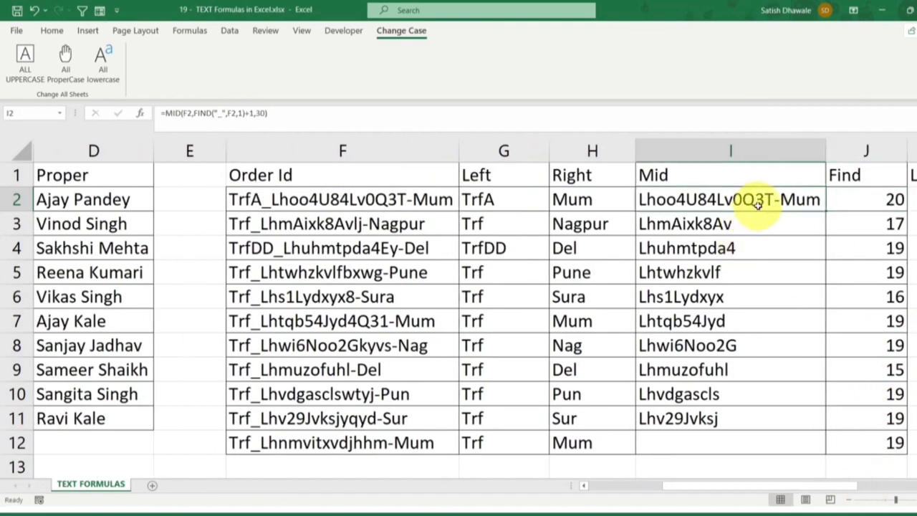
double_click(820, 201)
double_click(852, 202)
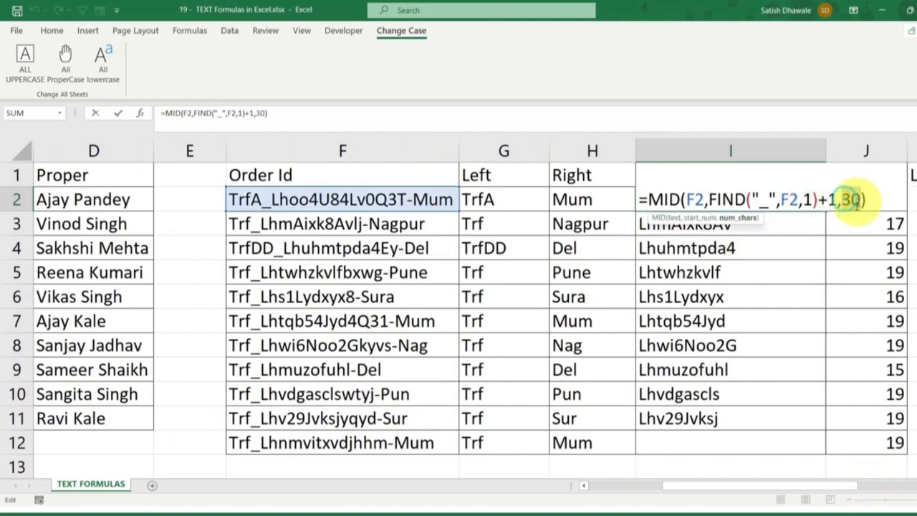
key(ctrl+Return)
click(398, 202)
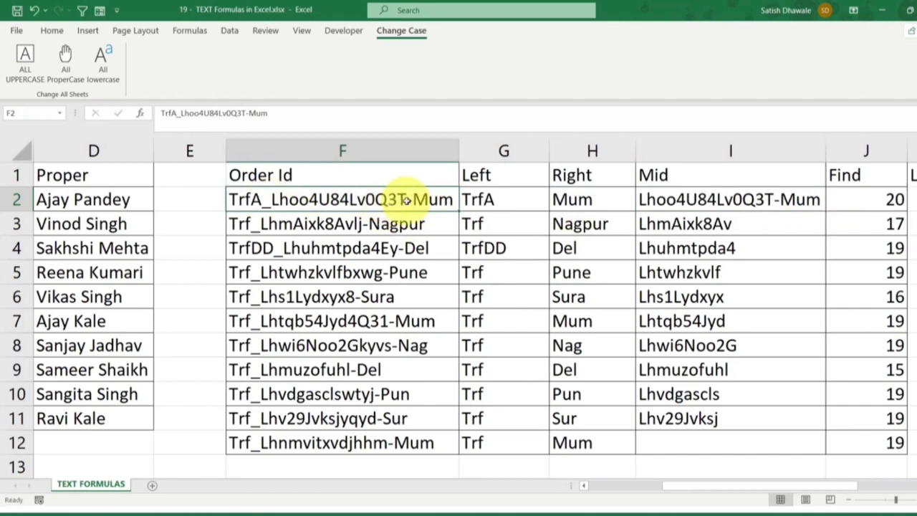
scroll(265, 207, down, 2)
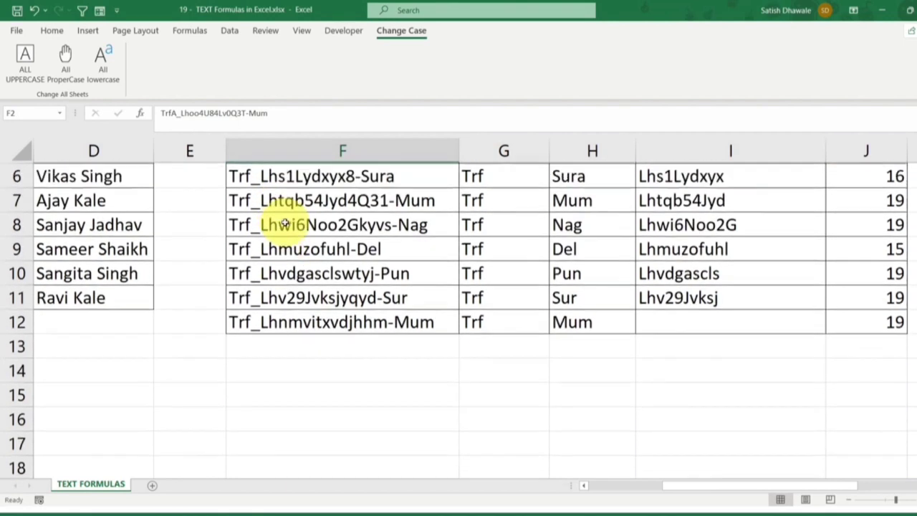
scroll(286, 222, up, 2)
scroll(320, 242, down, 2)
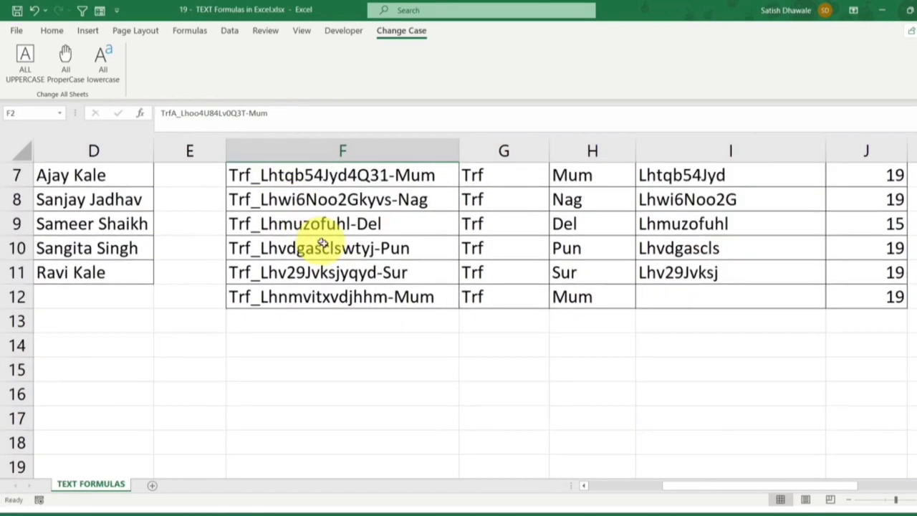
click(504, 369)
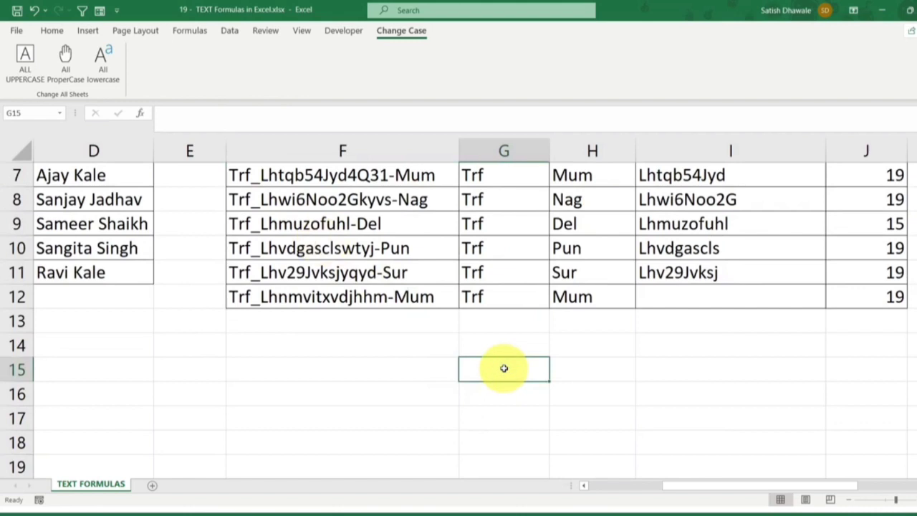
scroll(492, 317, up, 2)
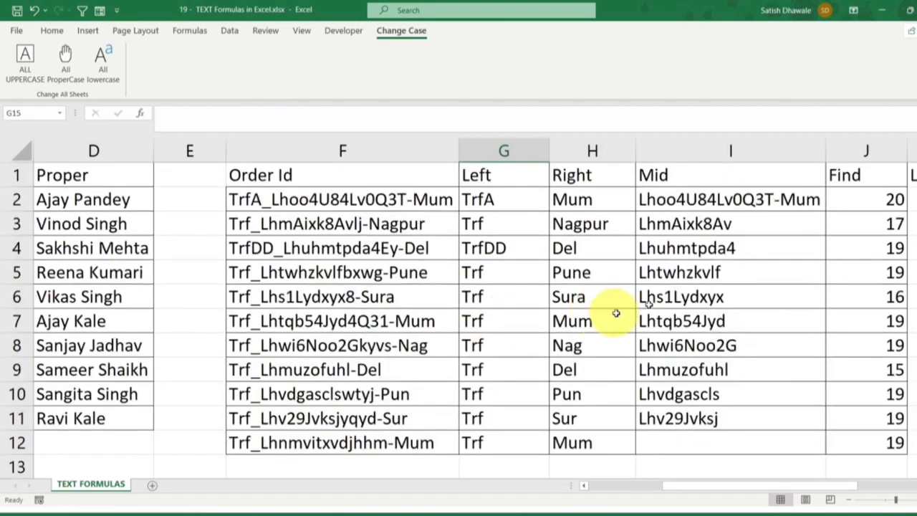
click(884, 202)
key(Delete)
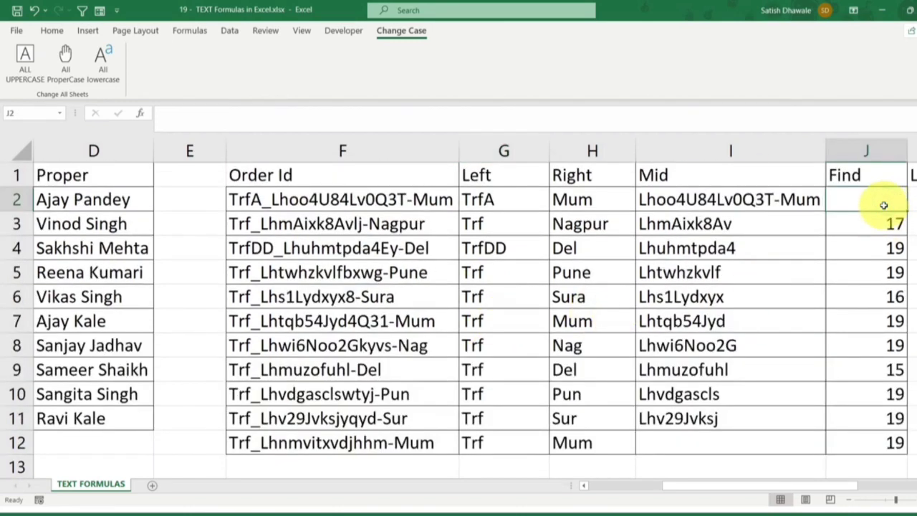
key(ctrl+z)
click(489, 194)
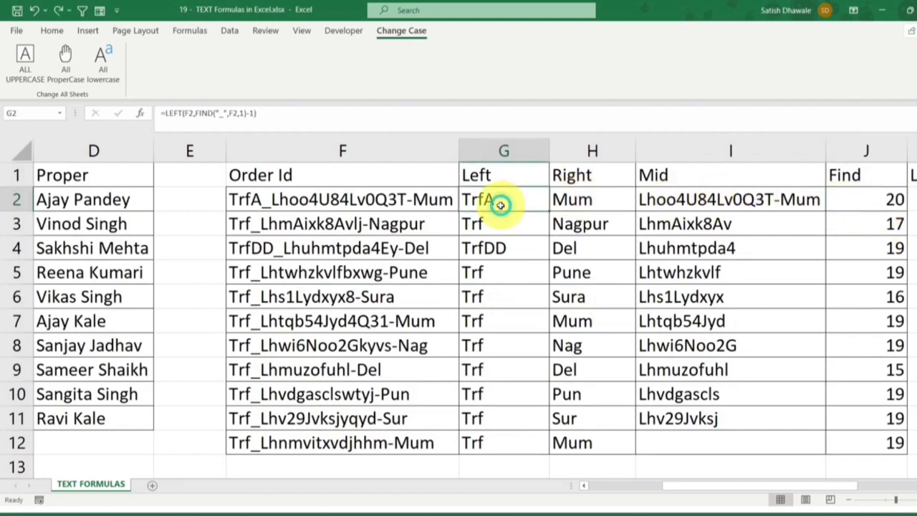
Insert a blank column before the Left column of the order ID table
scroll(474, 304, down, 1)
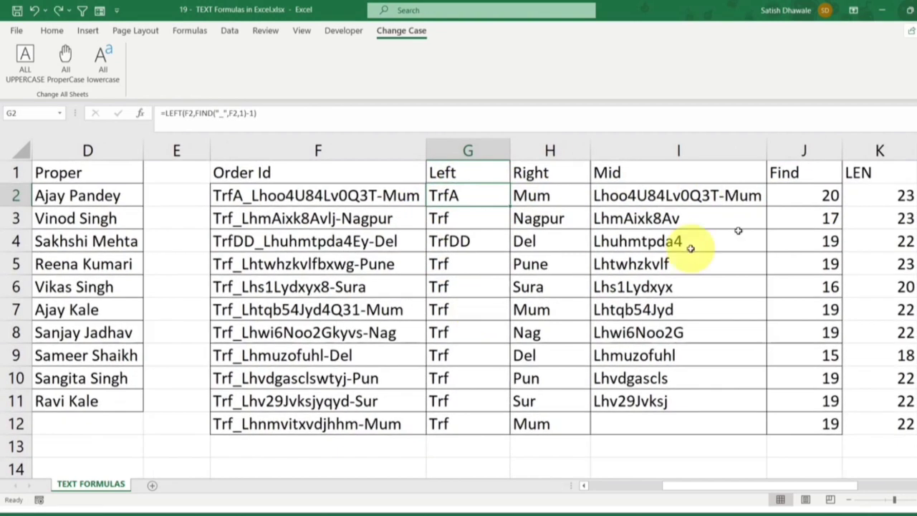
right_click(454, 150)
click(479, 258)
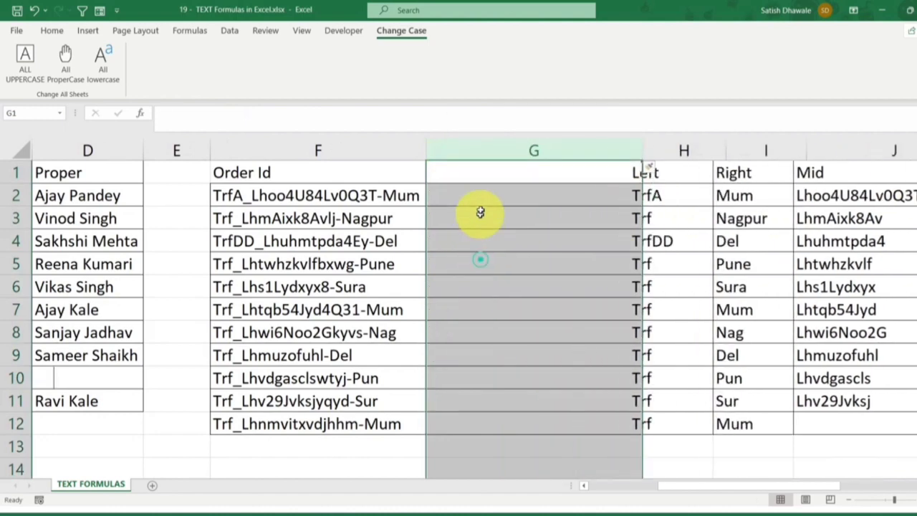
Enter =FIND("-",F2,1) in G2 to locate the hyphen in the first order ID
click(481, 192)
text(=)
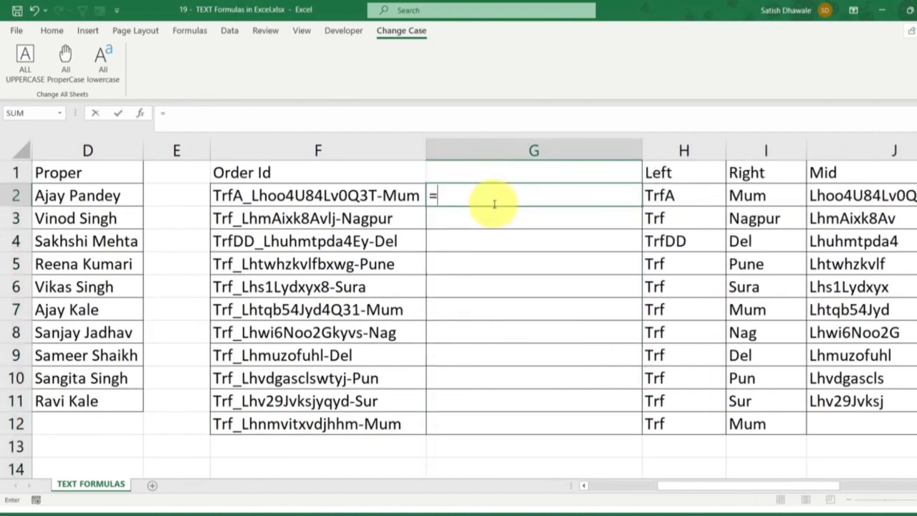
text(find)
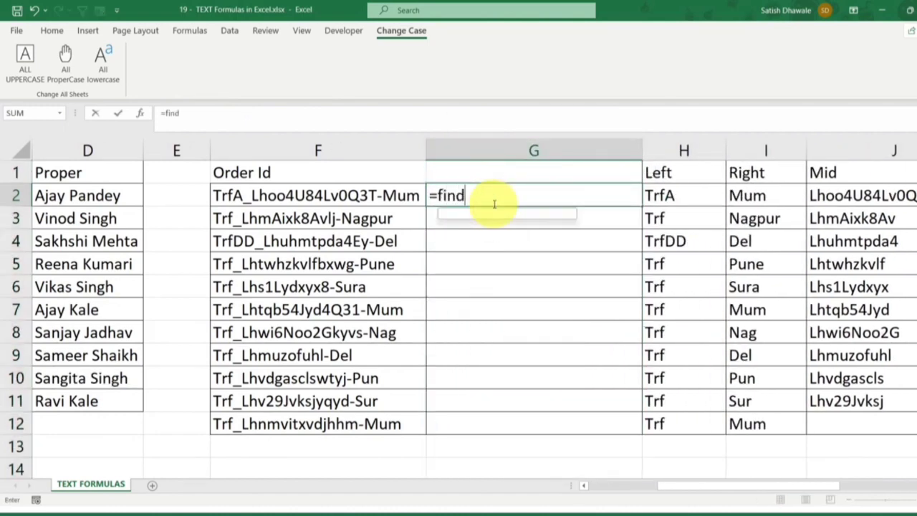
key(Tab)
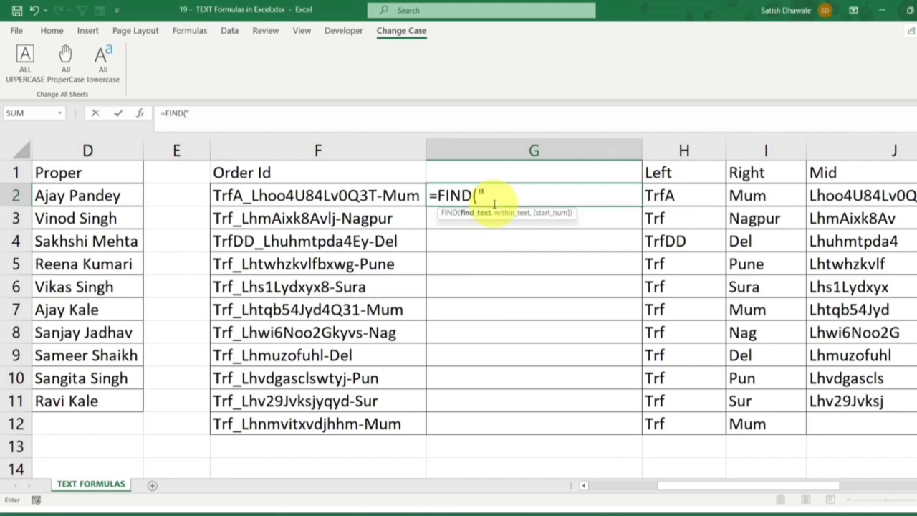
text("-",)
click(362, 195)
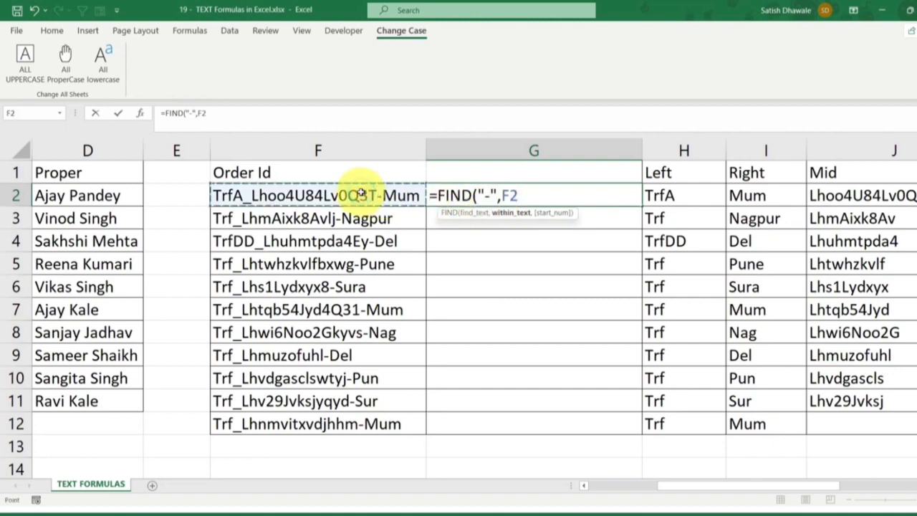
text(,1)
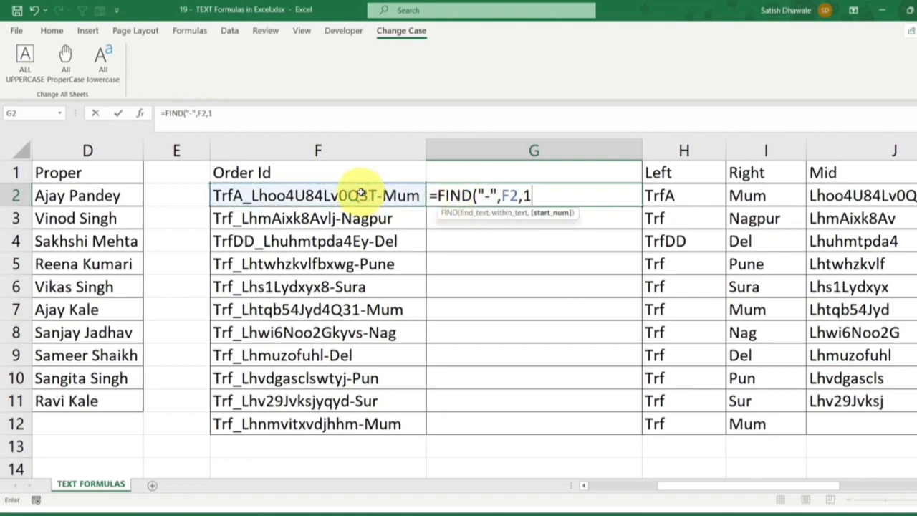
text())
key(Return)
Extend the G2 formula by subtracting the underscore position with -FIND("_",F2,1)
double_click(558, 192)
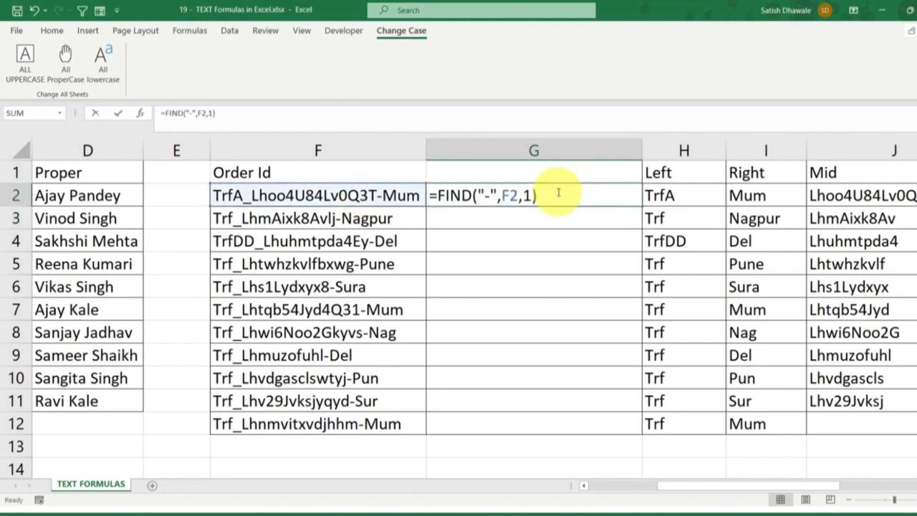
text(-find)
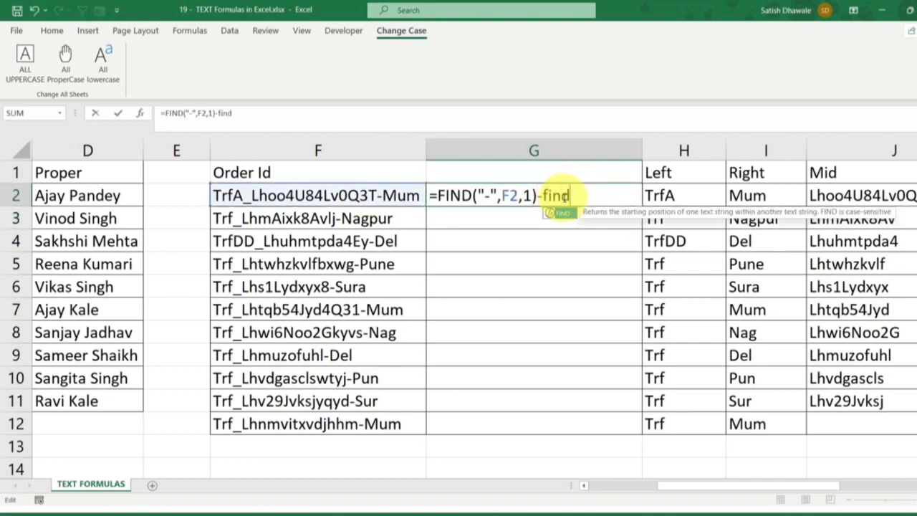
key(Tab)
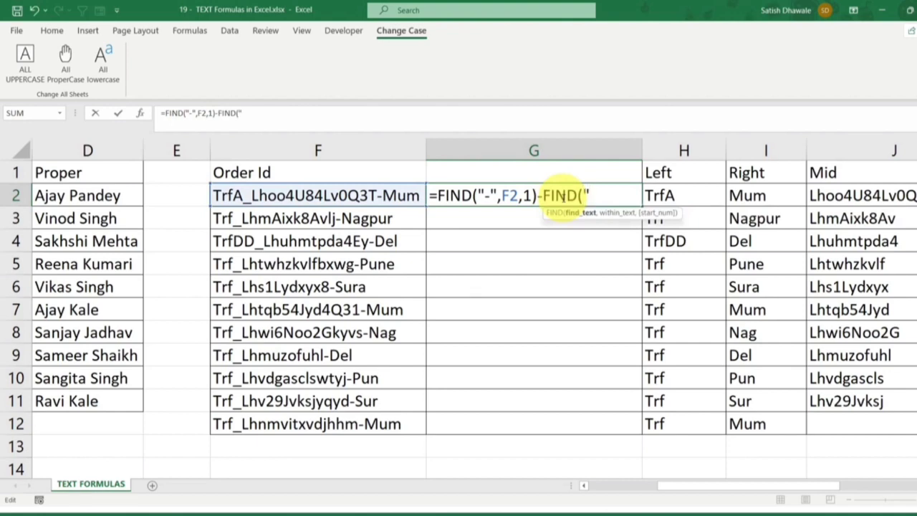
text("_",)
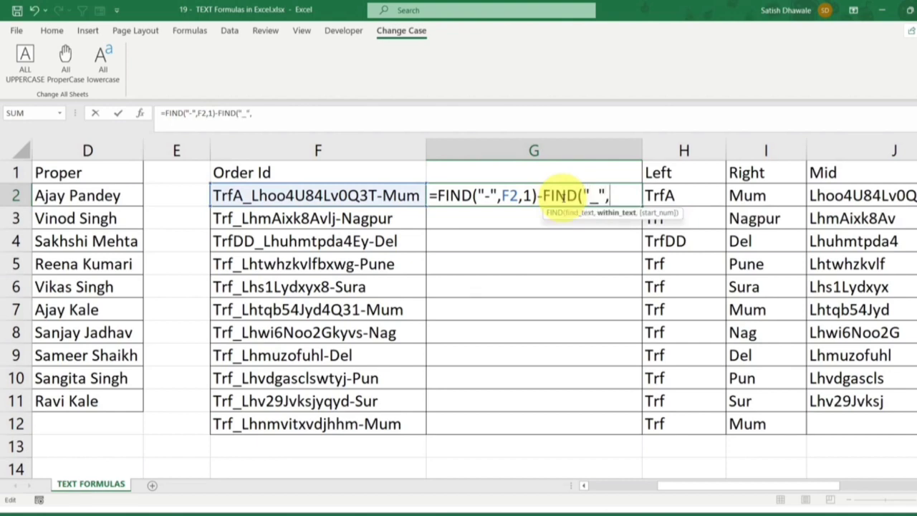
click(405, 195)
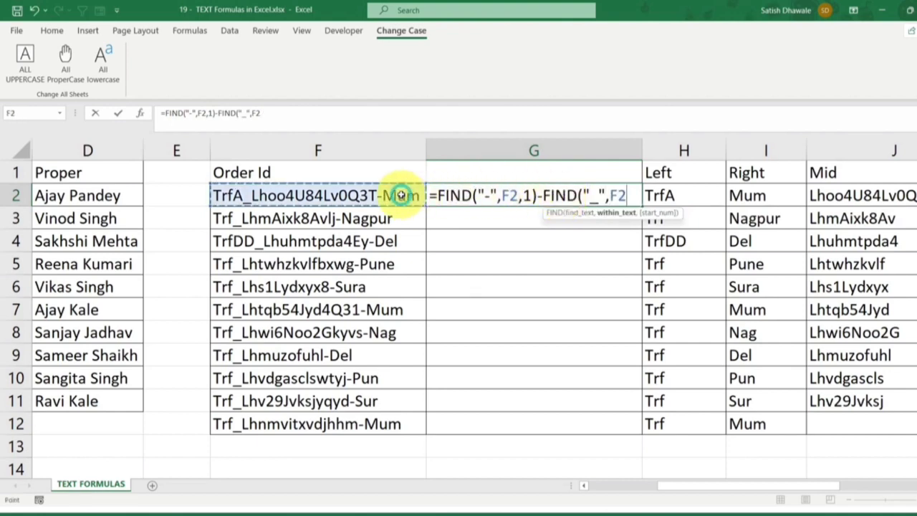
text(,1))
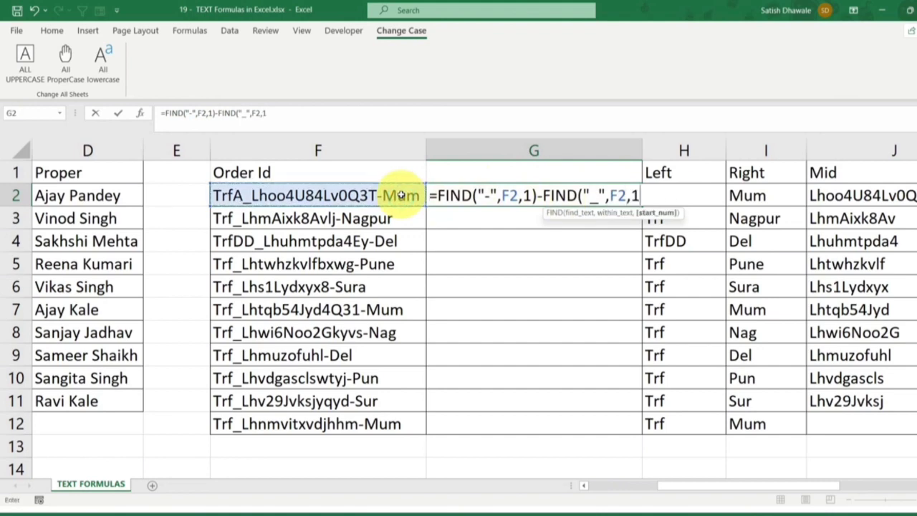
key(Return)
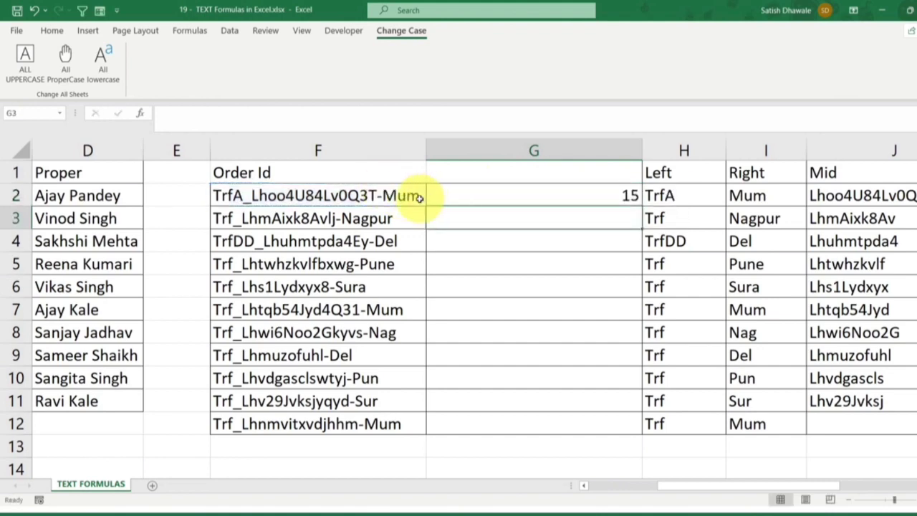
Count the characters between the underscore and the hyphen in F2 without changing the cell
click(240, 197)
double_click(244, 197)
drag(251, 196, 374, 195)
click(280, 197)
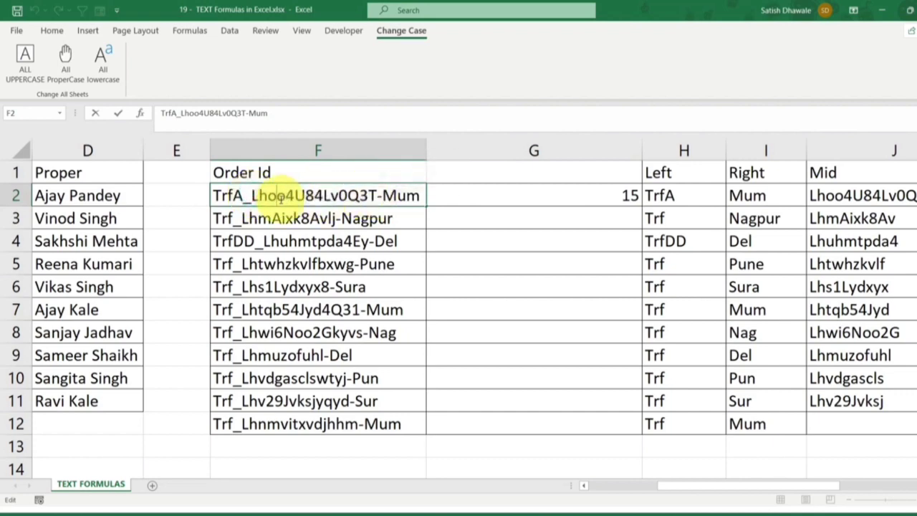
drag(252, 197, 305, 196)
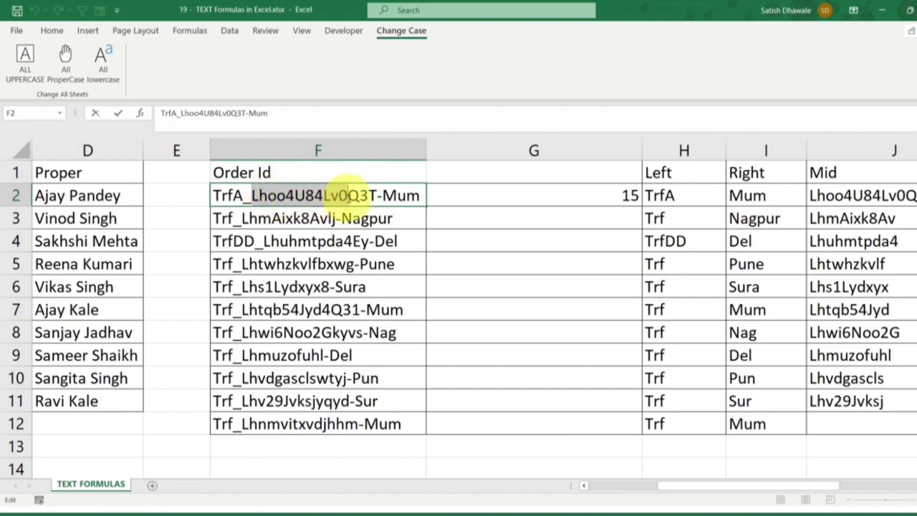
drag(368, 198, 377, 197)
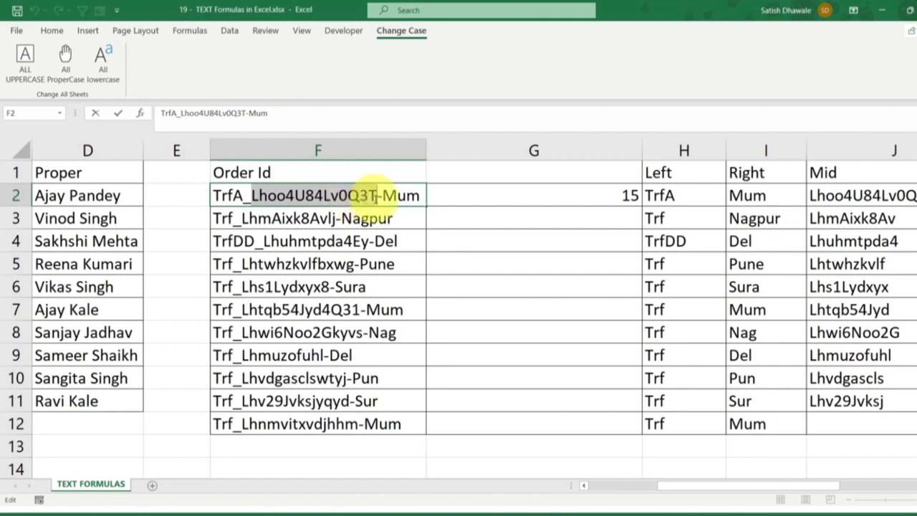
key(Escape)
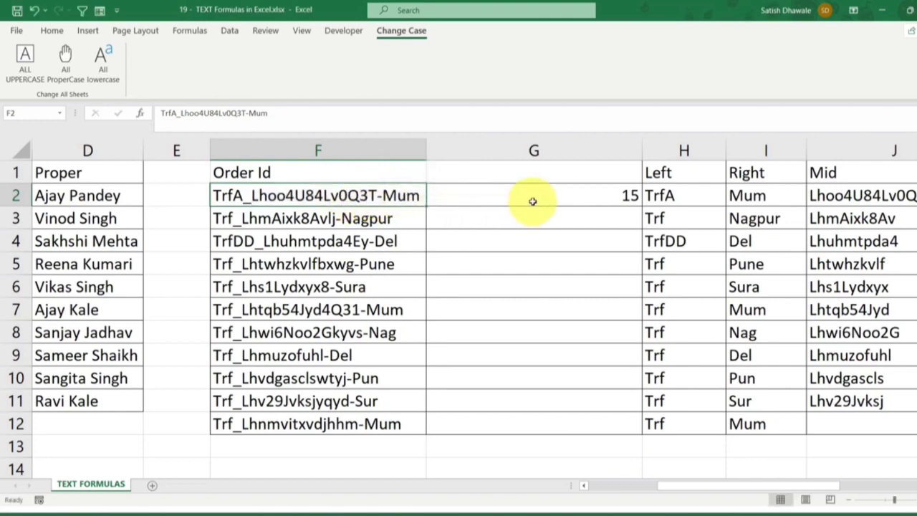
Check what the FIND("_",F2,1) part of the G2 formula returns and keep the formula as it was
click(558, 199)
double_click(558, 199)
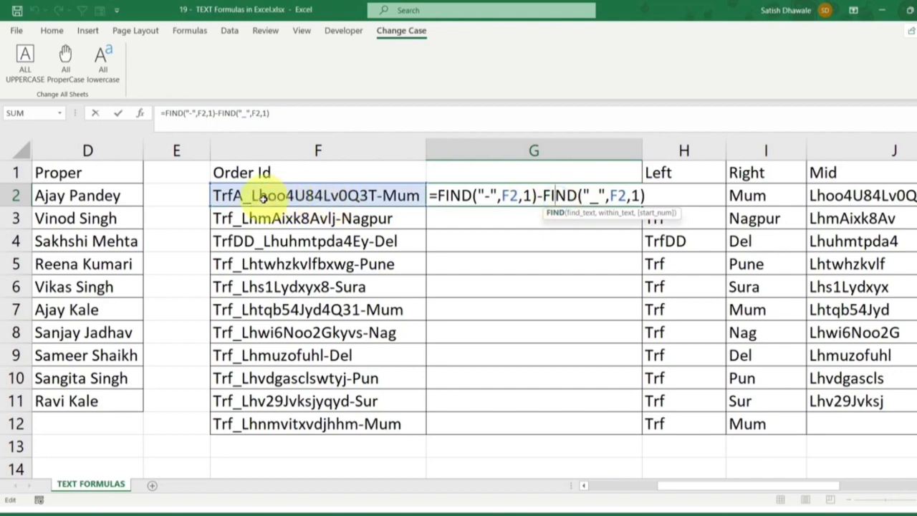
drag(540, 195, 656, 195)
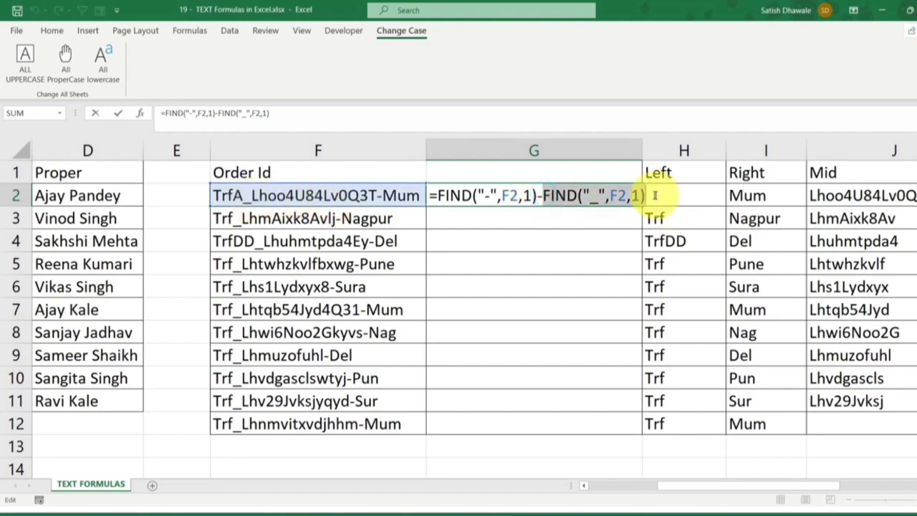
text(-5)
key(ctrl+z)
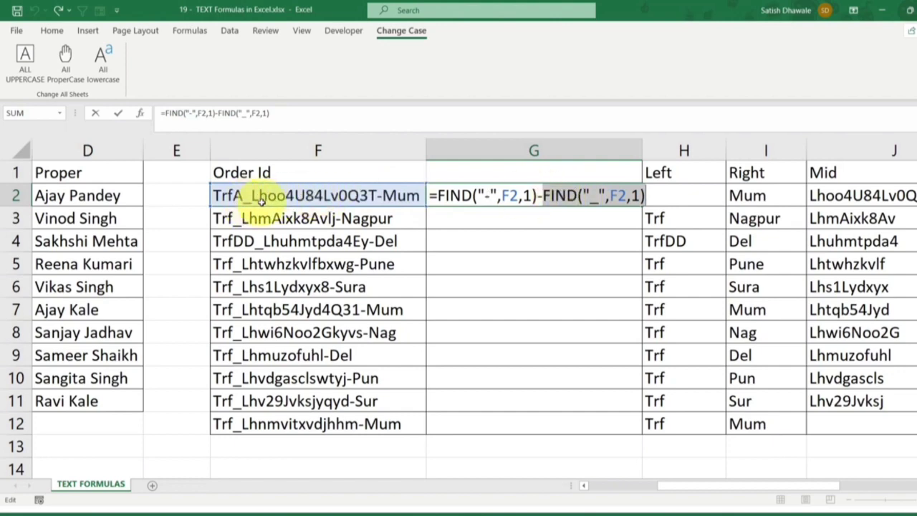
key(Return)
Append -1 to the G2 formula and fill it down to G12
double_click(541, 194)
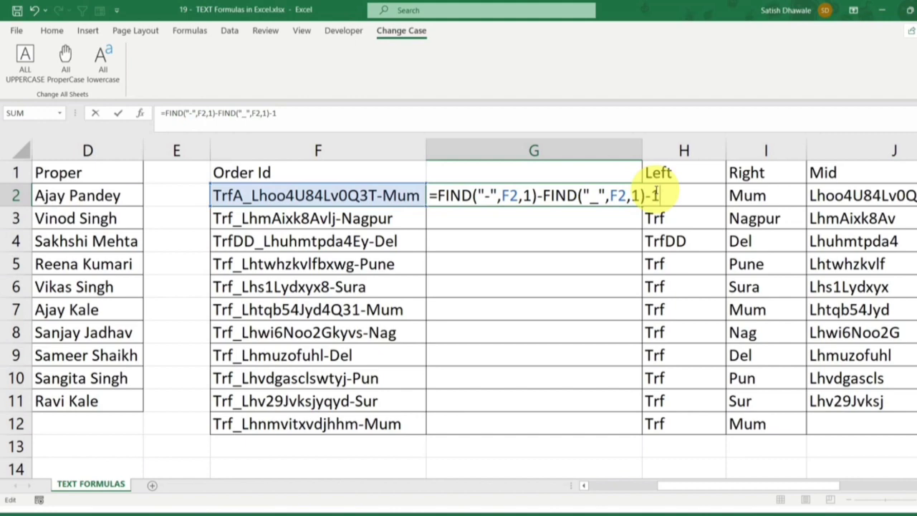
text(-1)
key(Return)
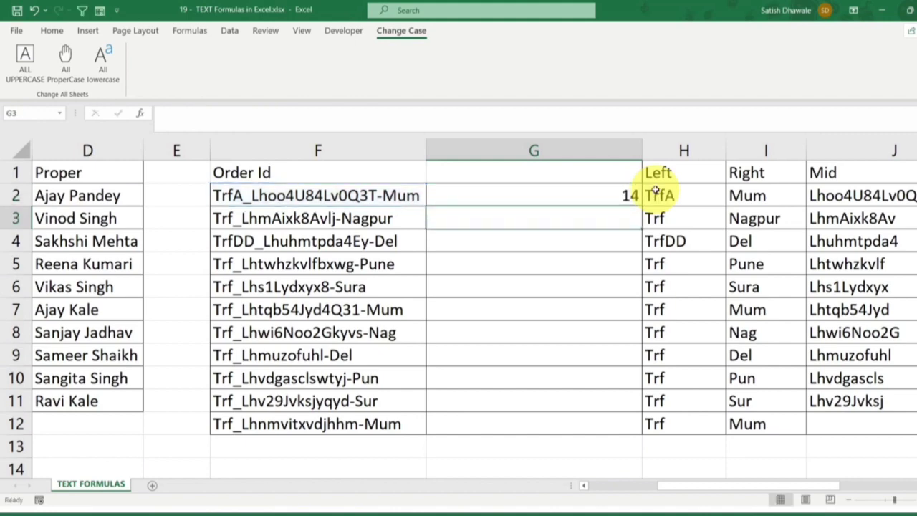
click(606, 195)
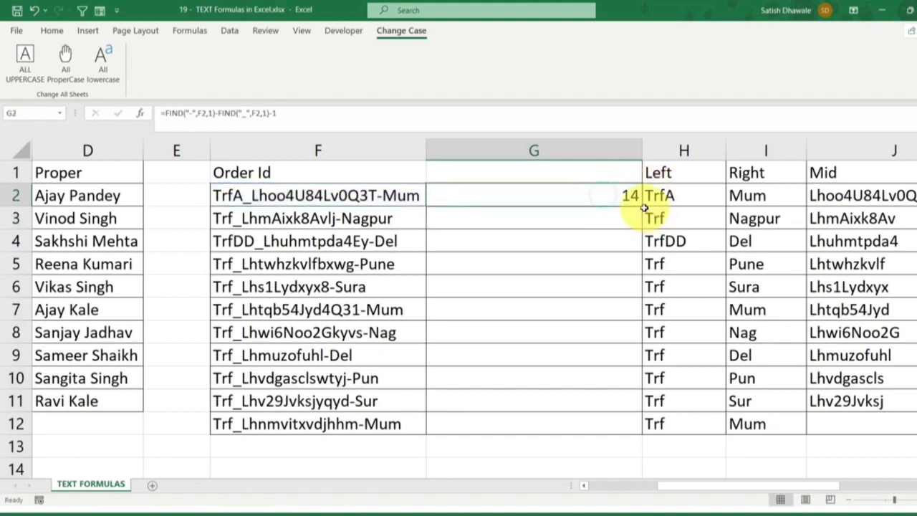
double_click(641, 207)
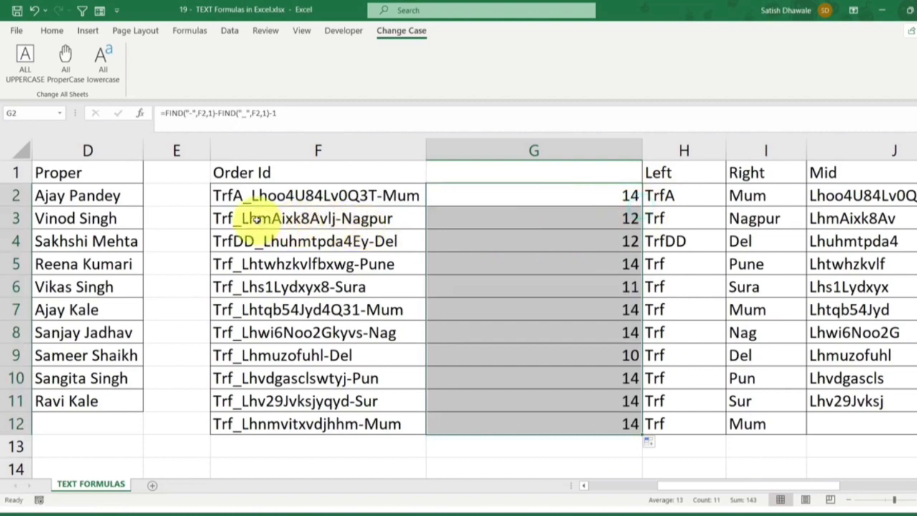
Compare the F3 text between the separators with the G3 count, and review the G2 formula against the separators in F2
click(256, 218)
double_click(245, 219)
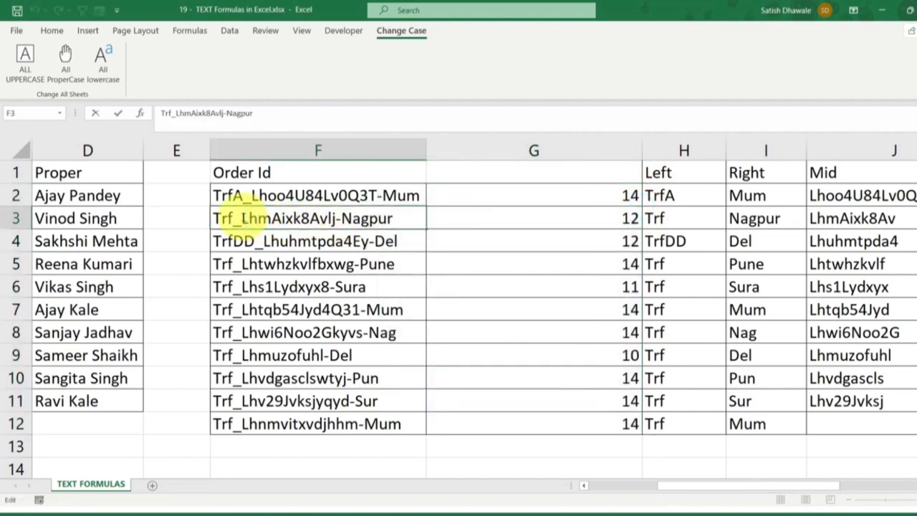
drag(242, 218, 337, 219)
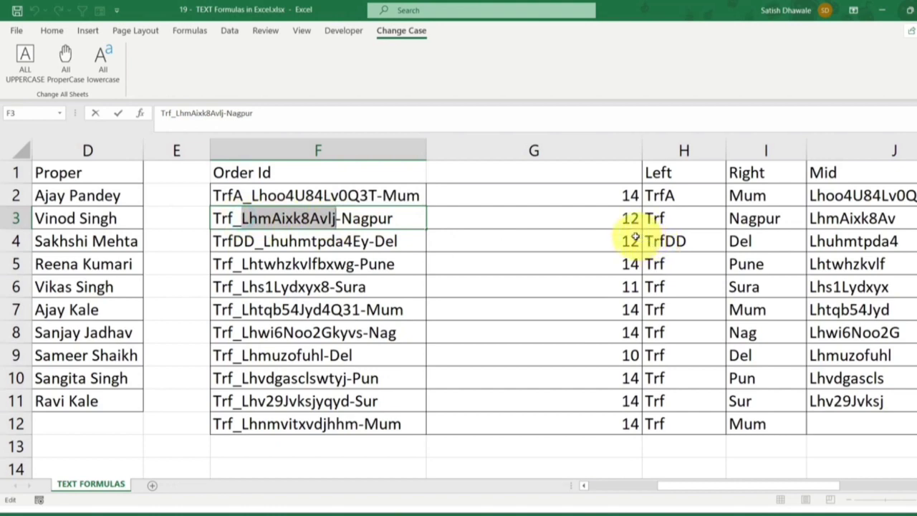
click(561, 198)
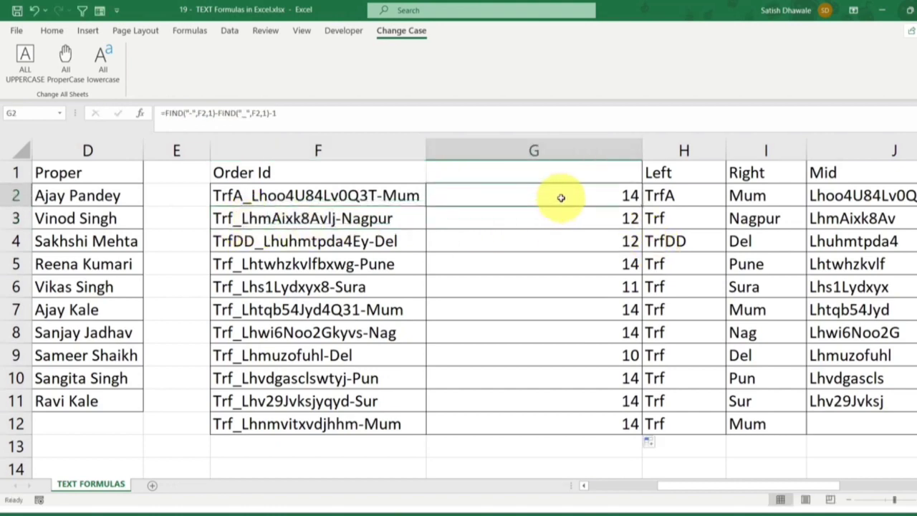
double_click(560, 198)
drag(673, 196, 433, 197)
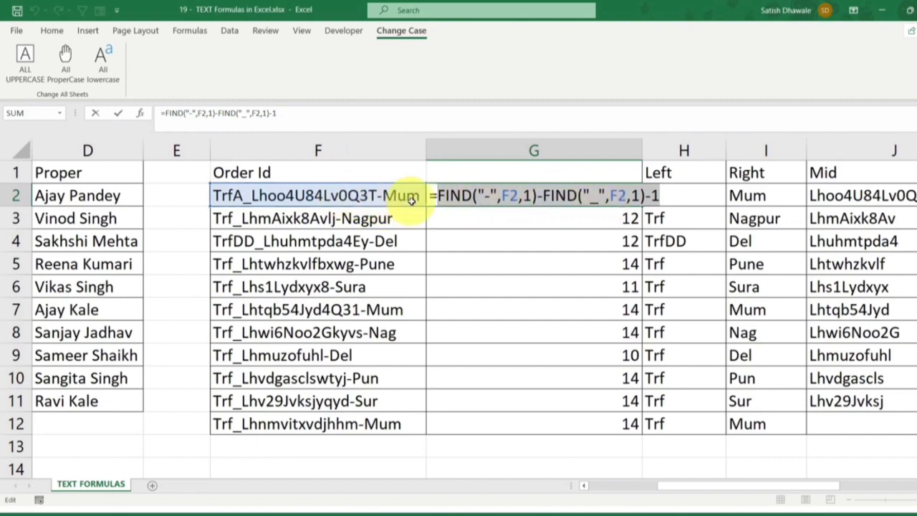
key(Escape)
click(382, 194)
drag(383, 195, 377, 195)
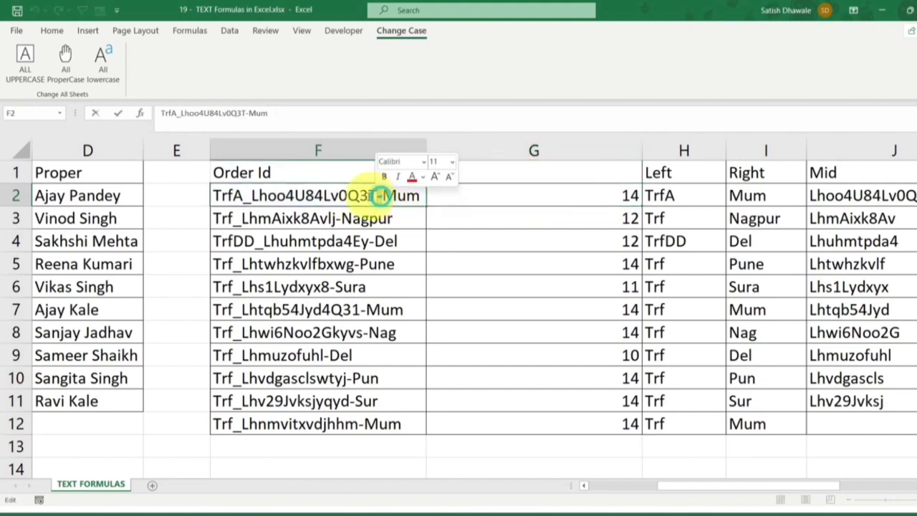
key(Escape)
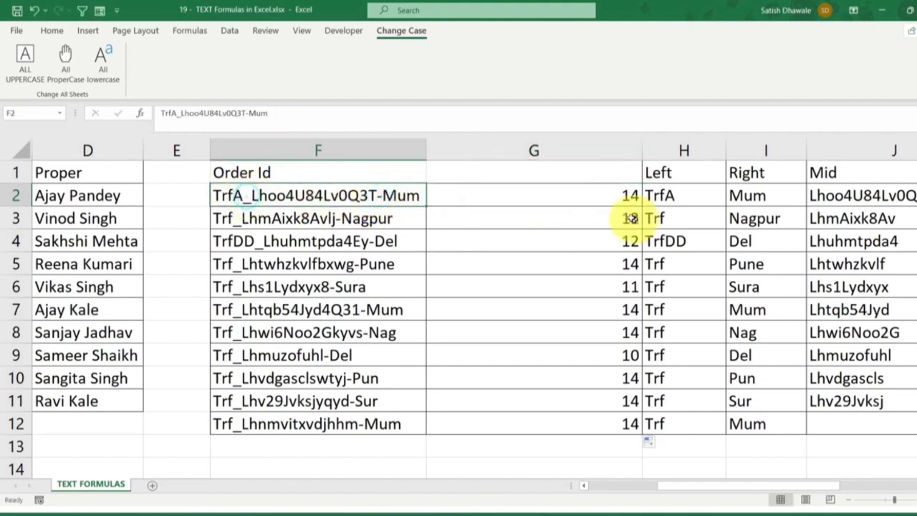
Cut the character-count formula text out of G2 without its equals sign, and delete the helper column G
double_click(589, 200)
drag(666, 199, 438, 195)
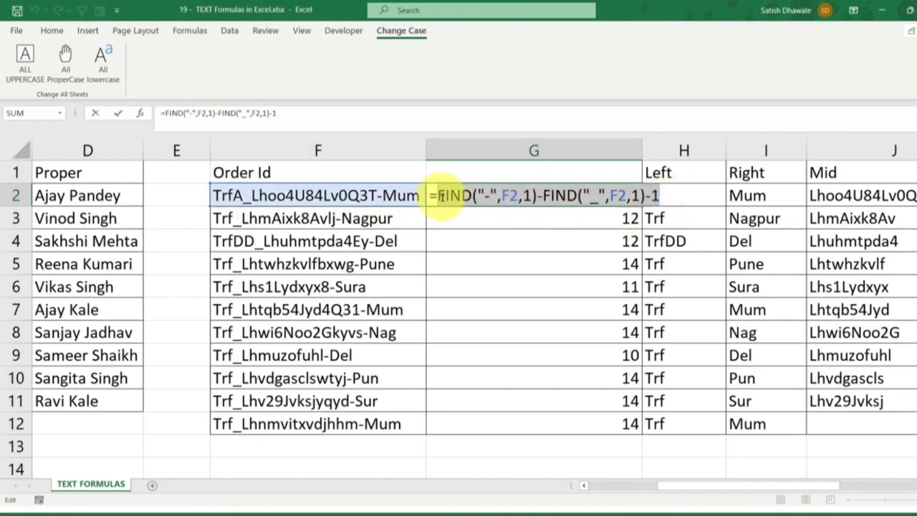
key(BackSpace)
key(BackSpace)
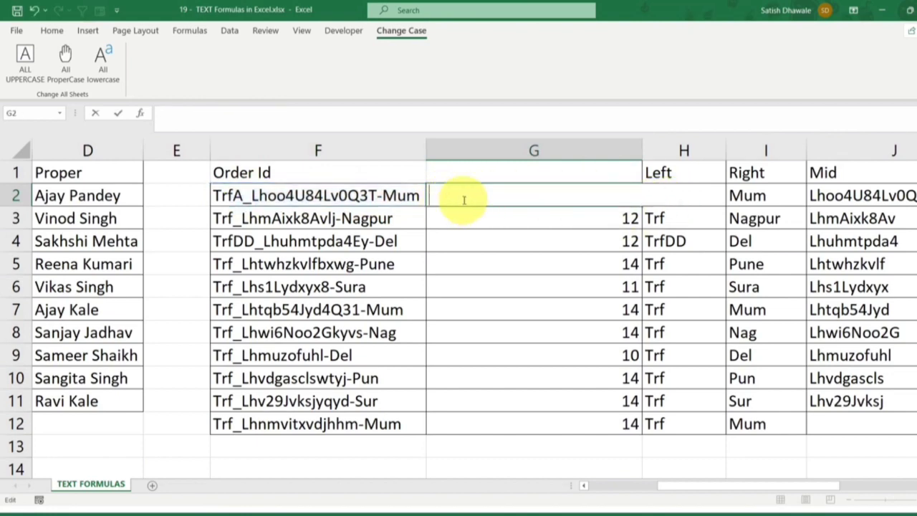
key(Return)
click(507, 145)
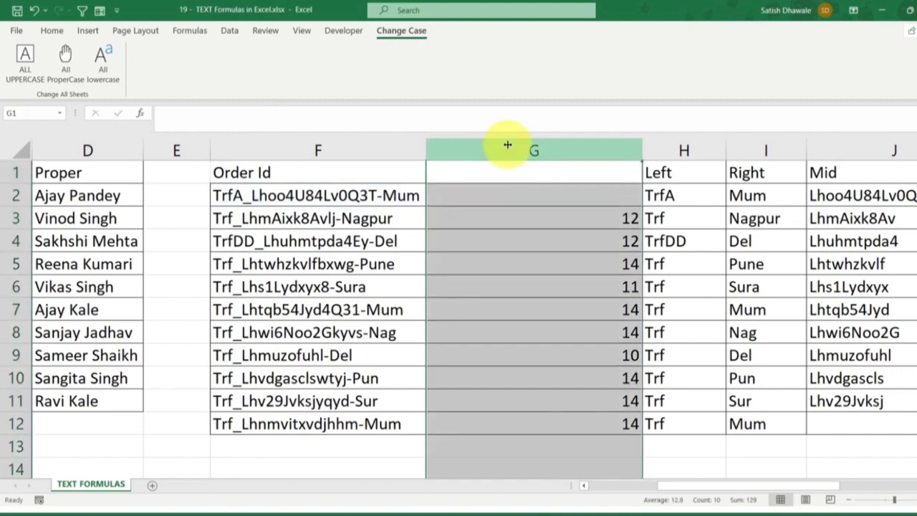
key(ctrl+minus)
Replace the 30 in the I2 MID formula with FIND("-",F2,1)-FIND("_",F2,1)-1 as the character count
double_click(760, 193)
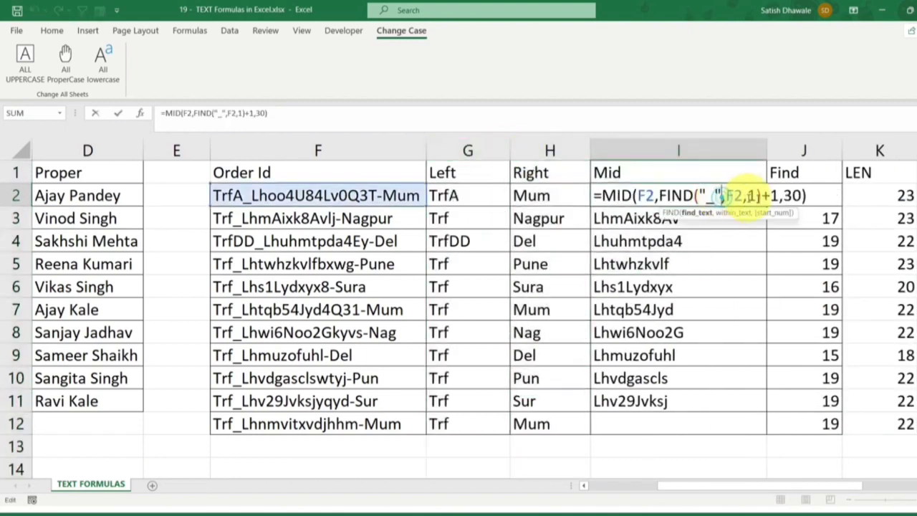
click(790, 194)
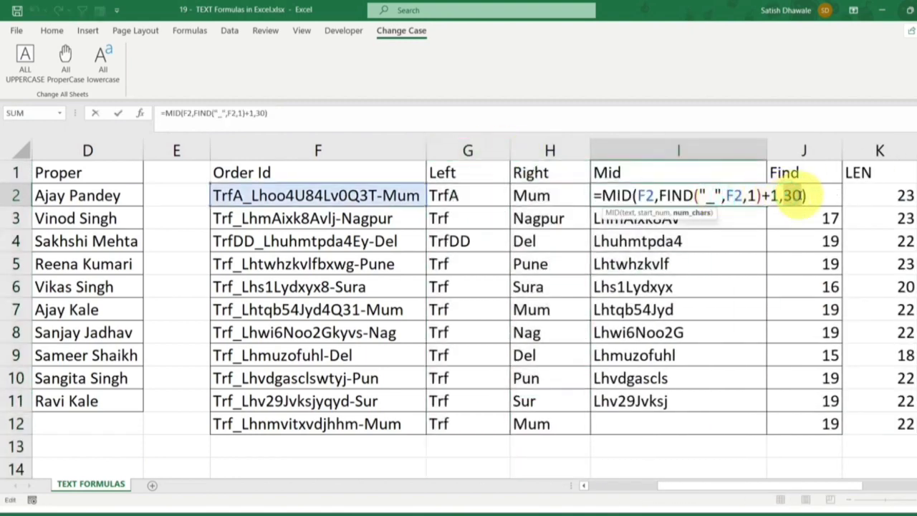
key(ctrl+v)
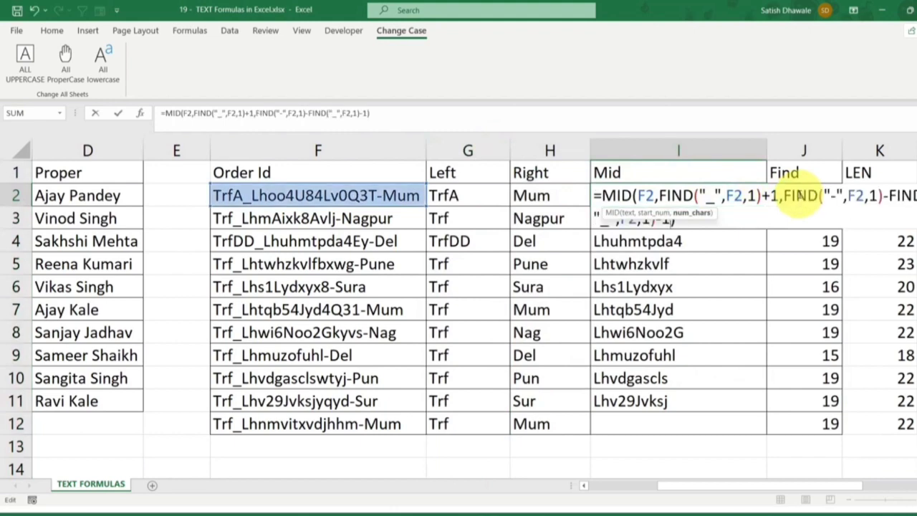
click(916, 485)
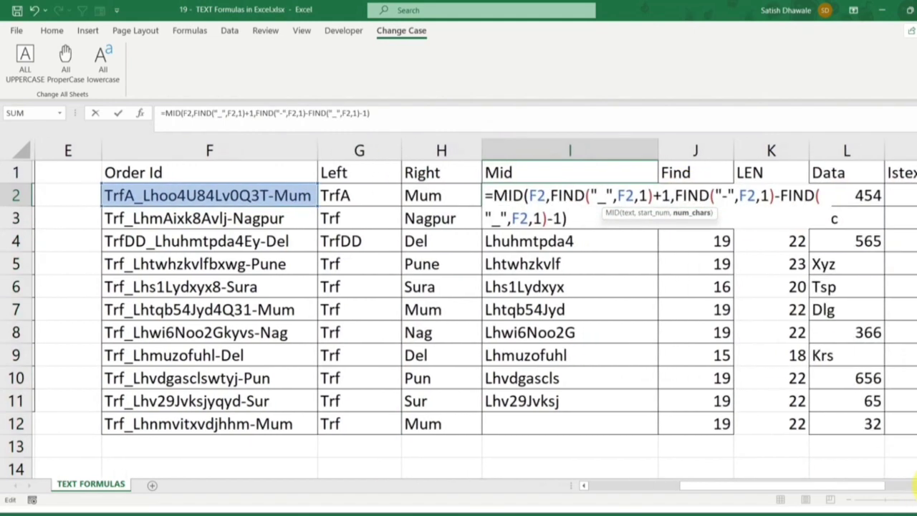
click(916, 485)
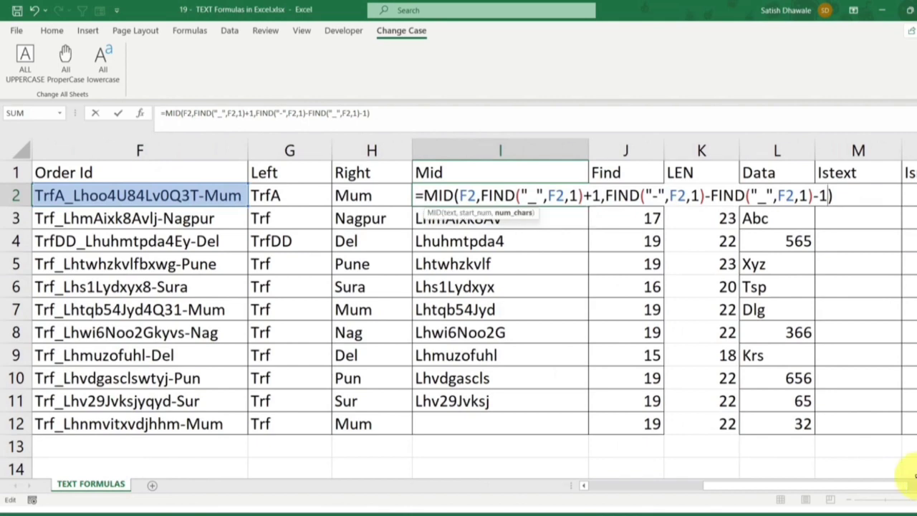
key(Return)
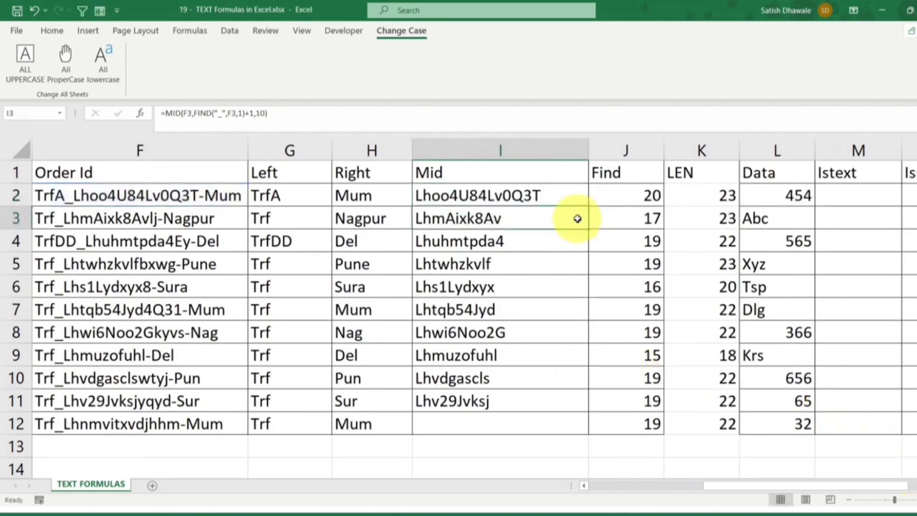
Fill the I2 MID formula down the Mid column to I12
click(576, 199)
double_click(589, 206)
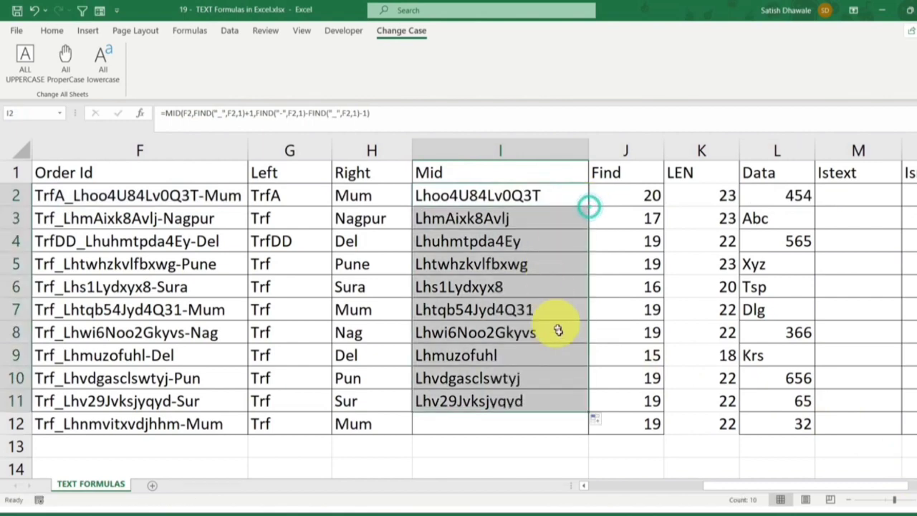
drag(587, 412, 586, 427)
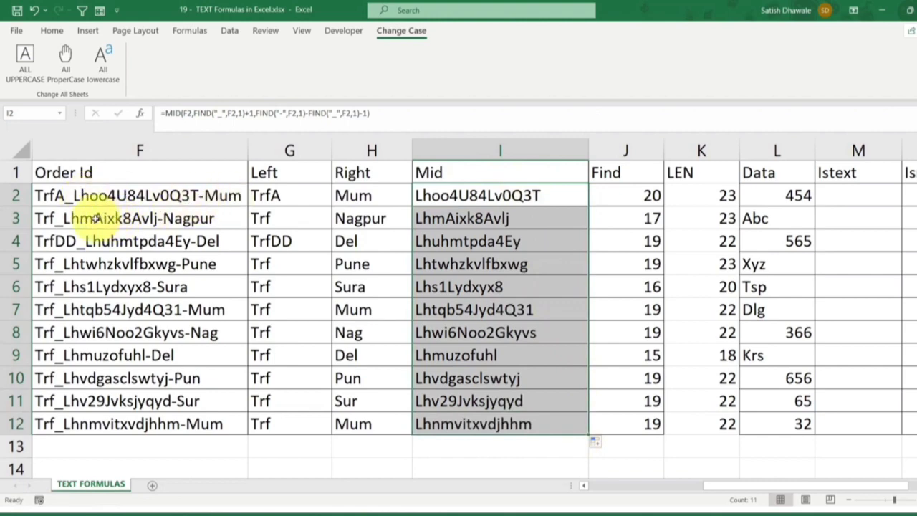
Review the Mid column results and the parts of the I2 formula, leaving the formula as it is
drag(516, 197, 507, 420)
click(516, 195)
double_click(516, 194)
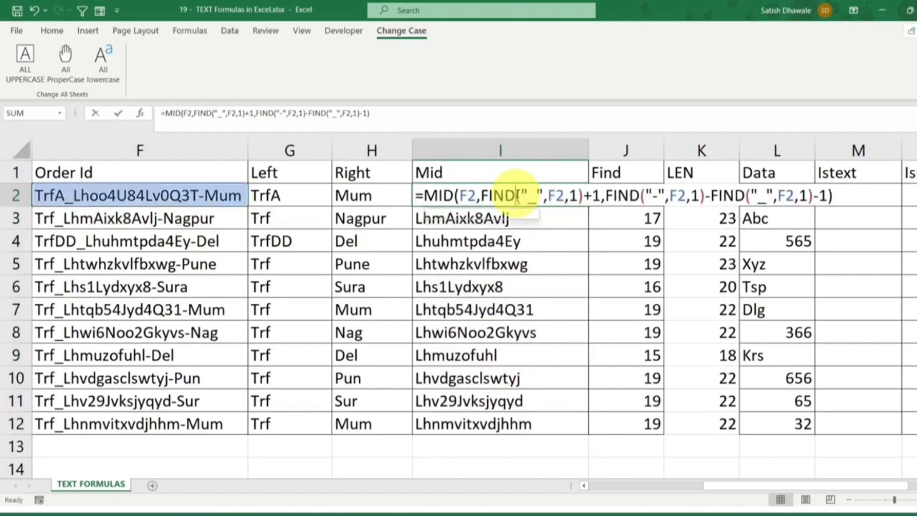
drag(549, 195, 711, 195)
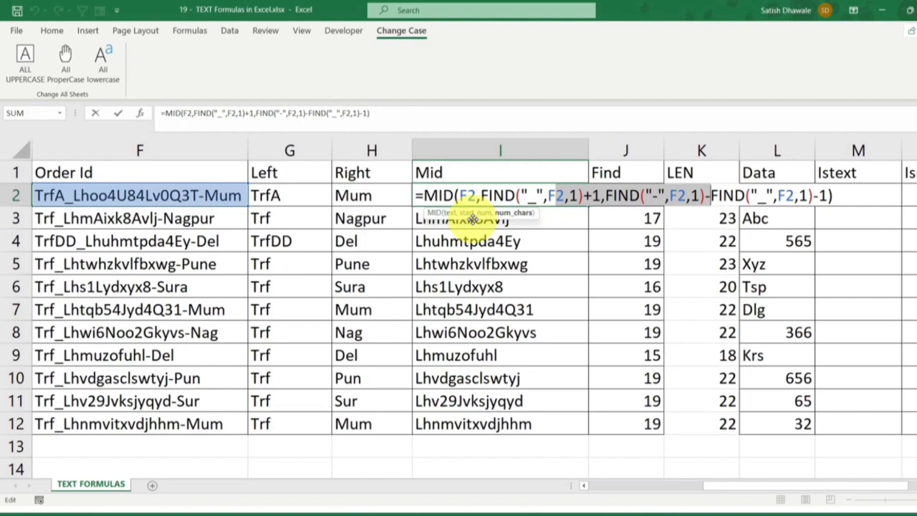
key(Escape)
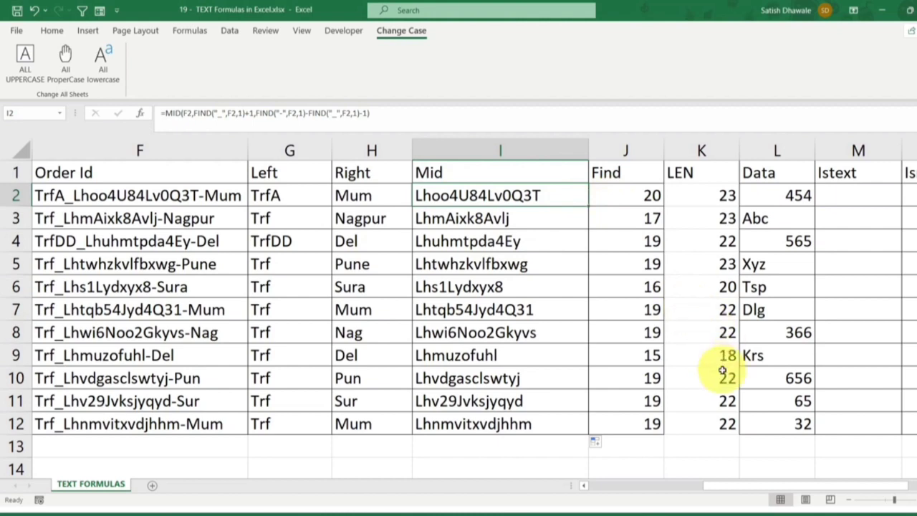
Enter =ISTEXT(L2) in M2 and fill it down the Istext column to M12
scroll(761, 381, right, 2)
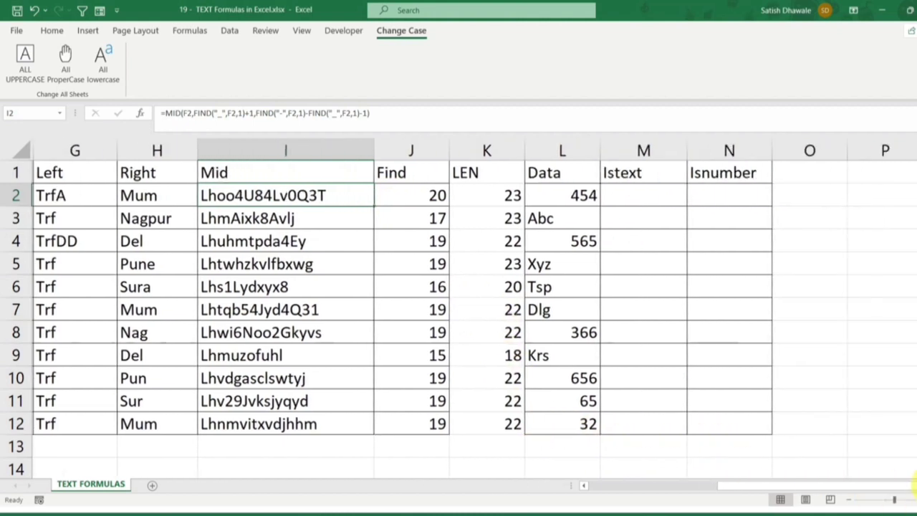
click(569, 194)
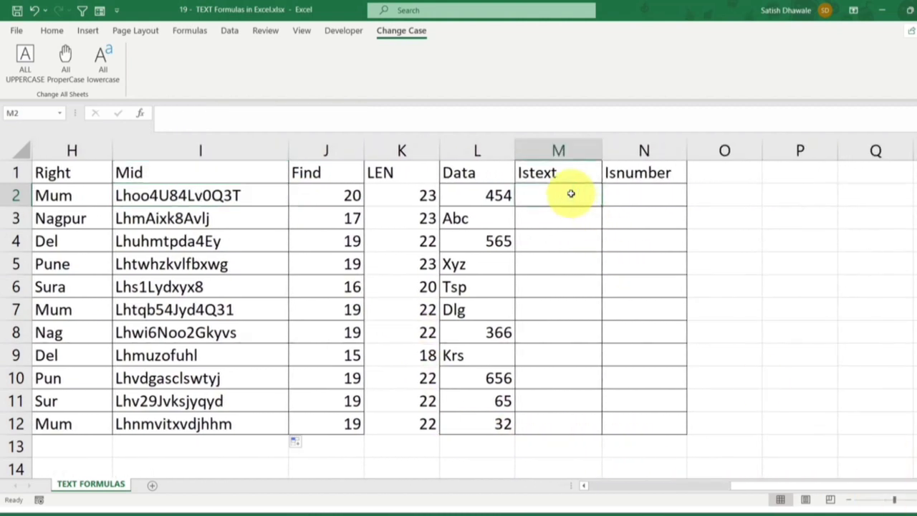
text(=)
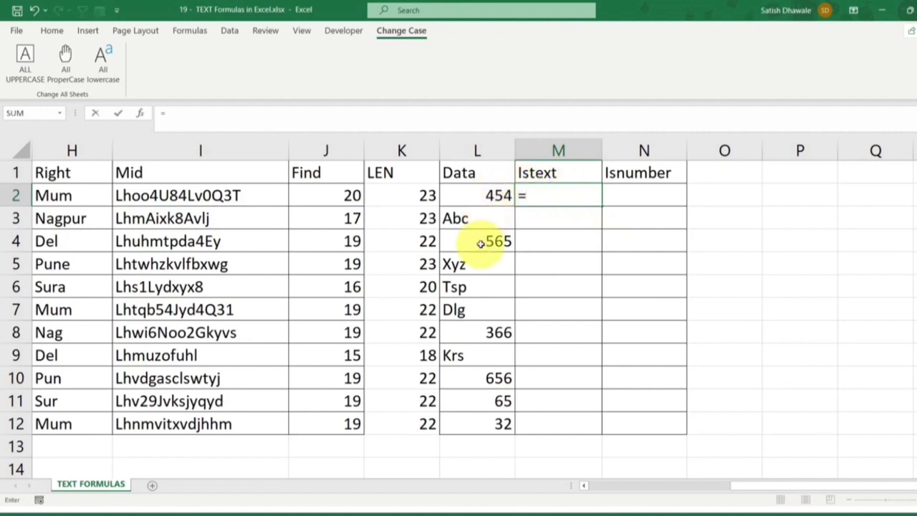
text(ist)
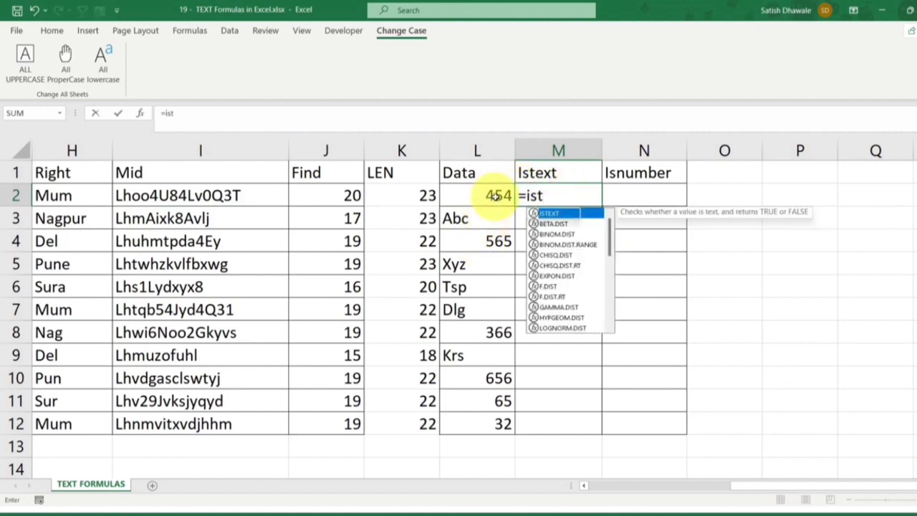
key(Tab)
click(494, 195)
key(Return)
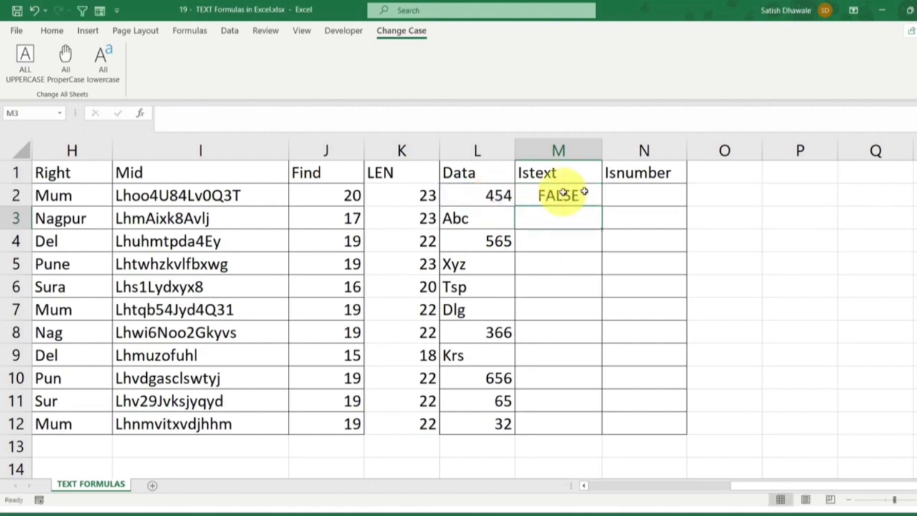
click(582, 193)
double_click(602, 207)
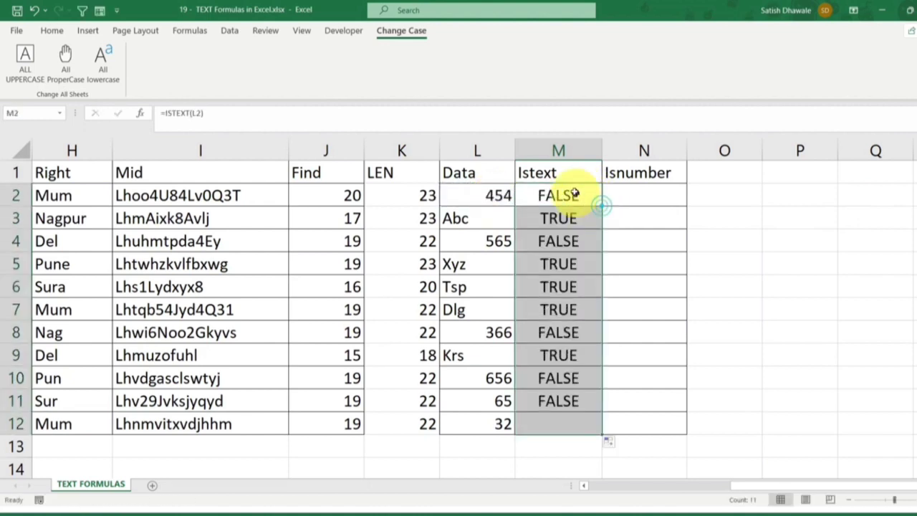
Enter =ISNUMBER(L2) in N2 and fill it down the Isnumber column to N12
click(662, 195)
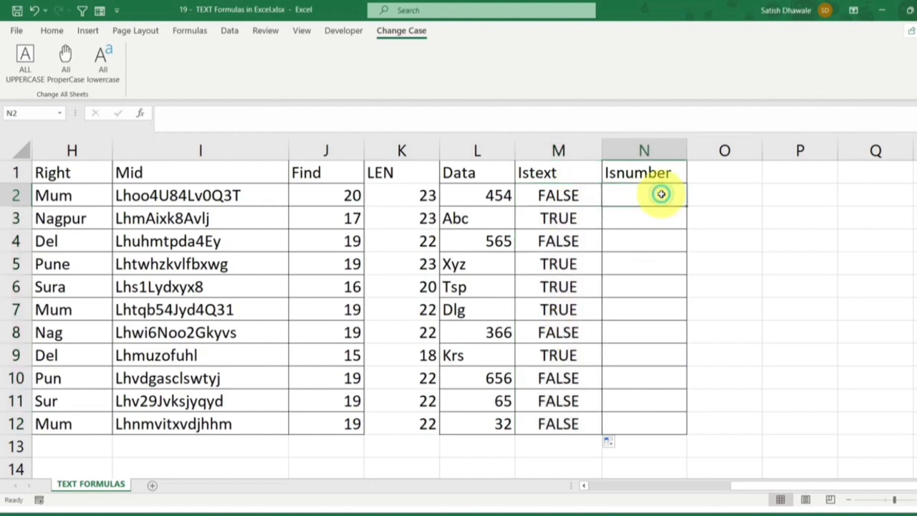
text(=isnu)
key(Tab)
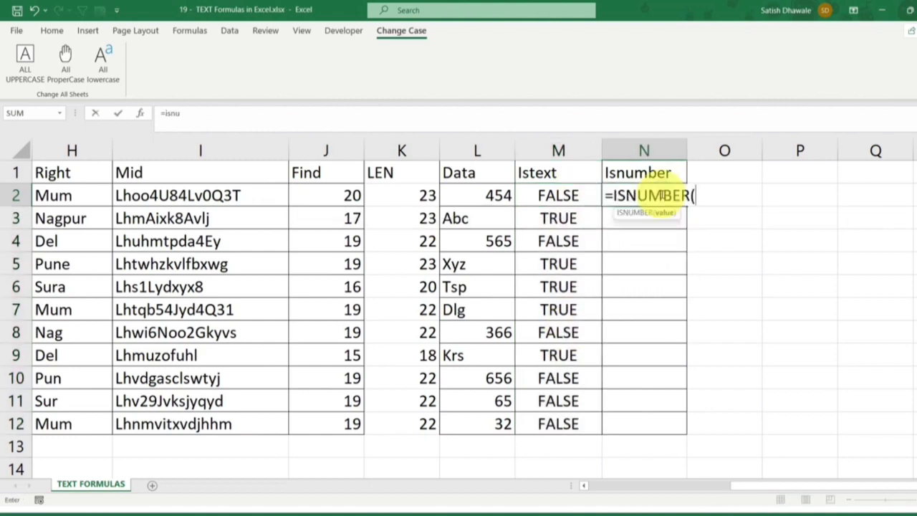
click(475, 195)
key(Return)
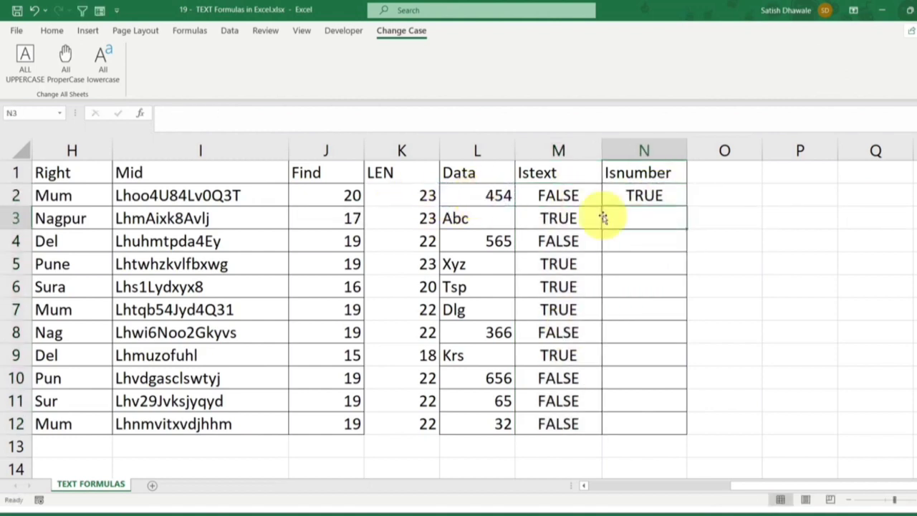
click(673, 194)
double_click(686, 207)
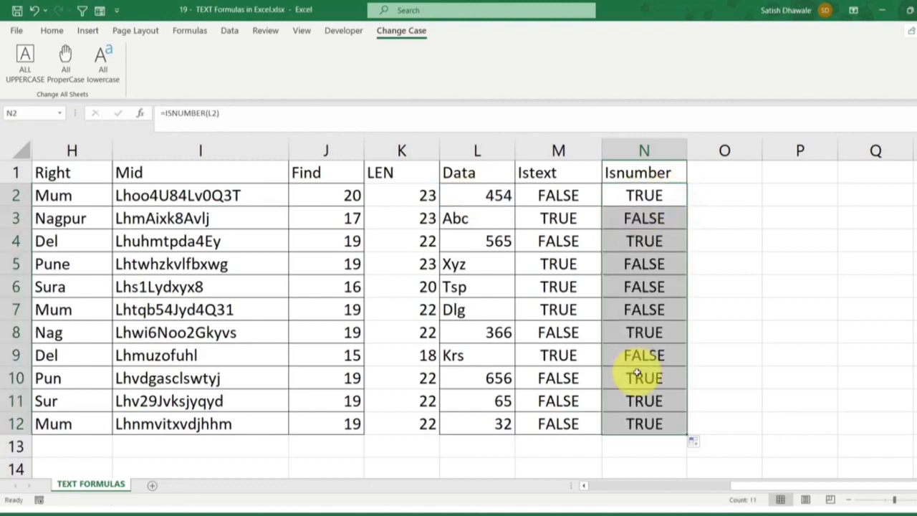
Look over the Data, Istext and Isnumber columns and turn on filters for the header row
drag(487, 176, 486, 424)
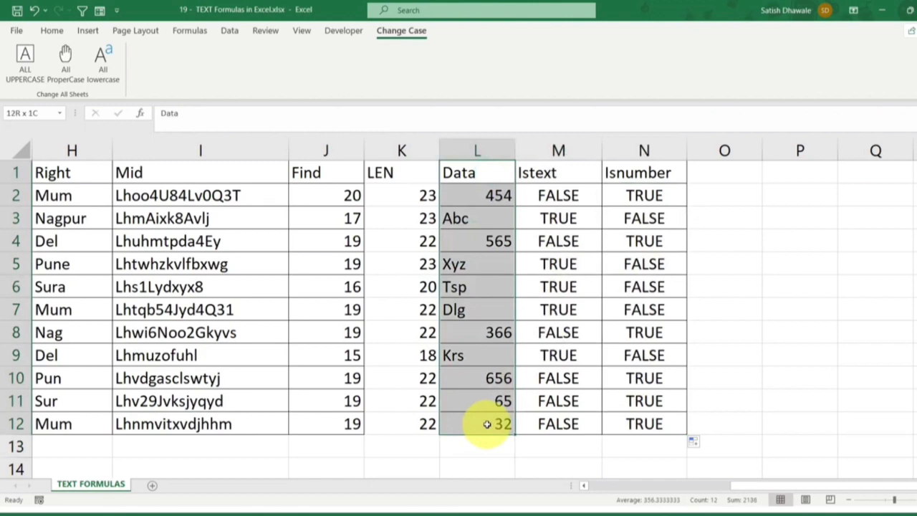
drag(486, 424, 636, 427)
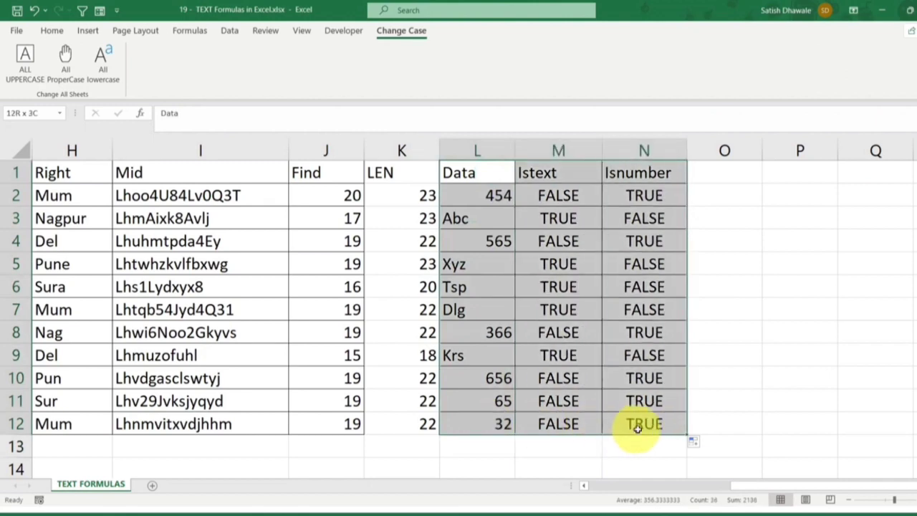
click(500, 172)
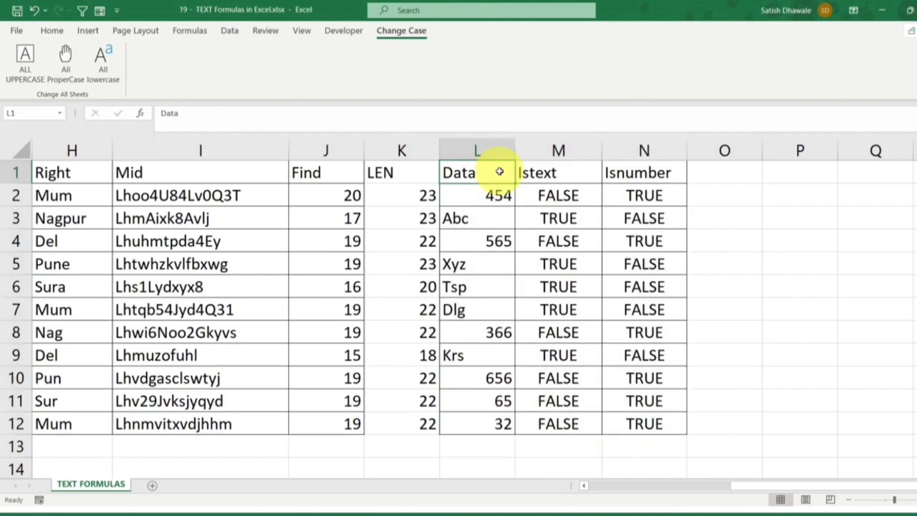
click(569, 174)
click(662, 172)
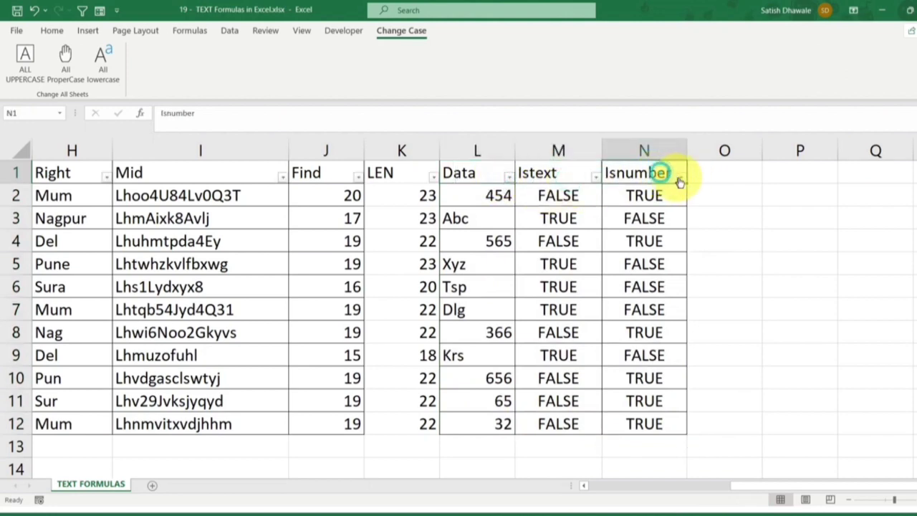
Filter the Isnumber column to TRUE only and examine the matching values in the Data column
click(679, 177)
click(709, 324)
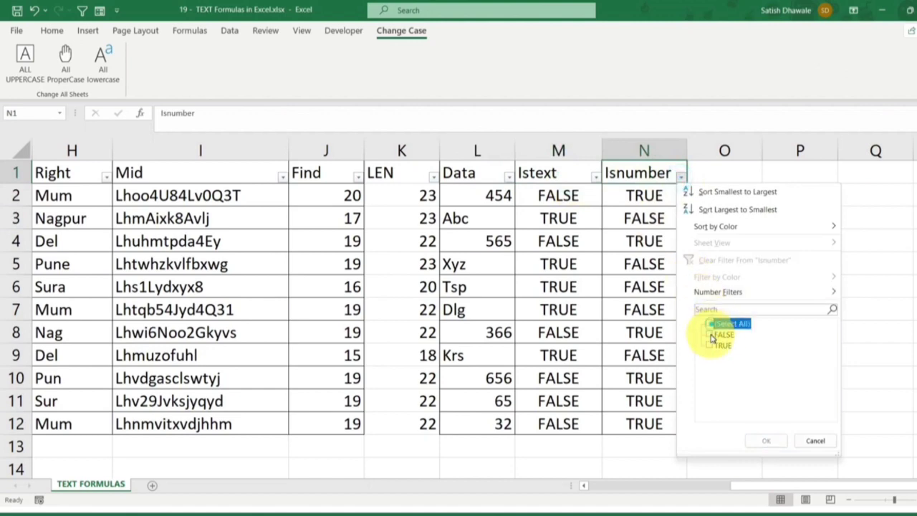
click(709, 346)
click(762, 441)
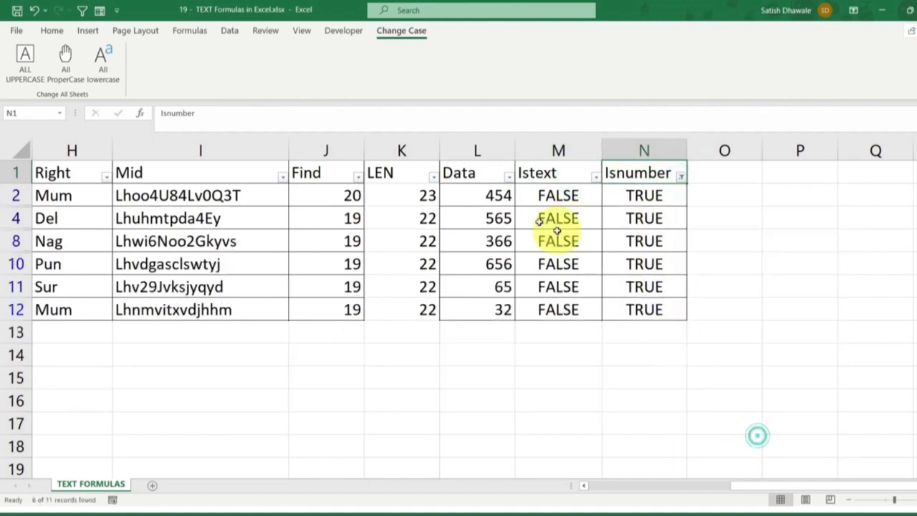
click(494, 195)
key(ctrl+shift+Down)
Switch the Isnumber filter to FALSE only, and remove the filters from the table after viewing the rows
click(680, 177)
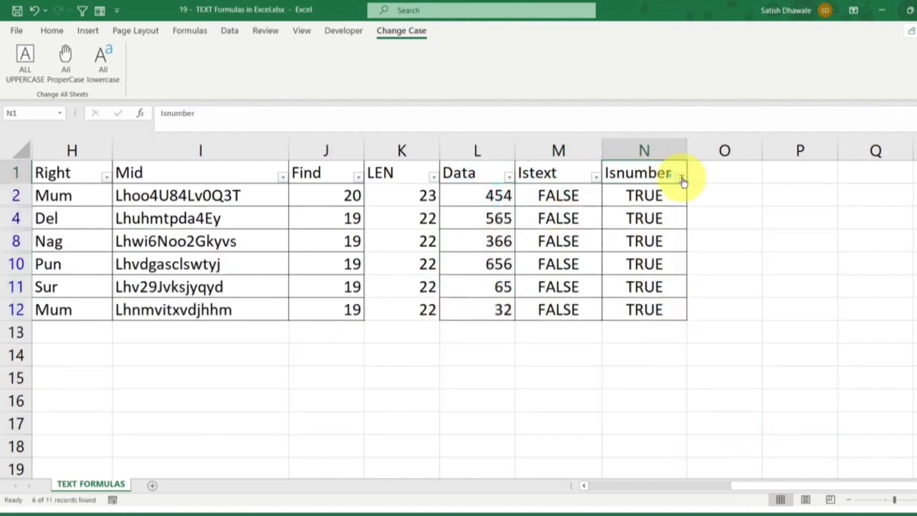
click(710, 334)
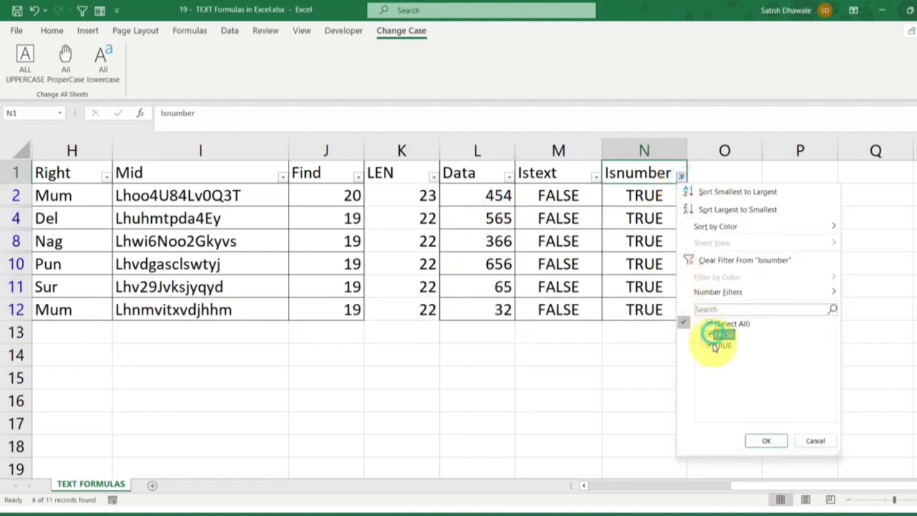
click(714, 345)
click(765, 441)
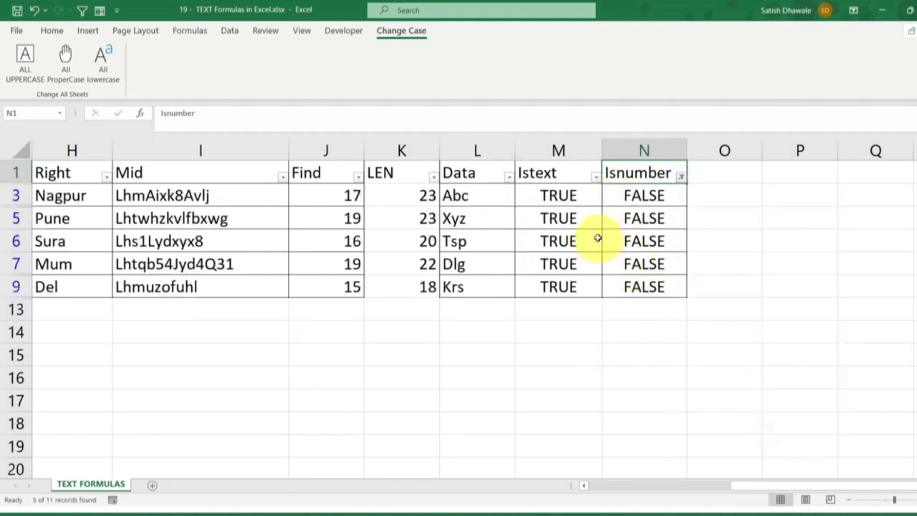
click(553, 171)
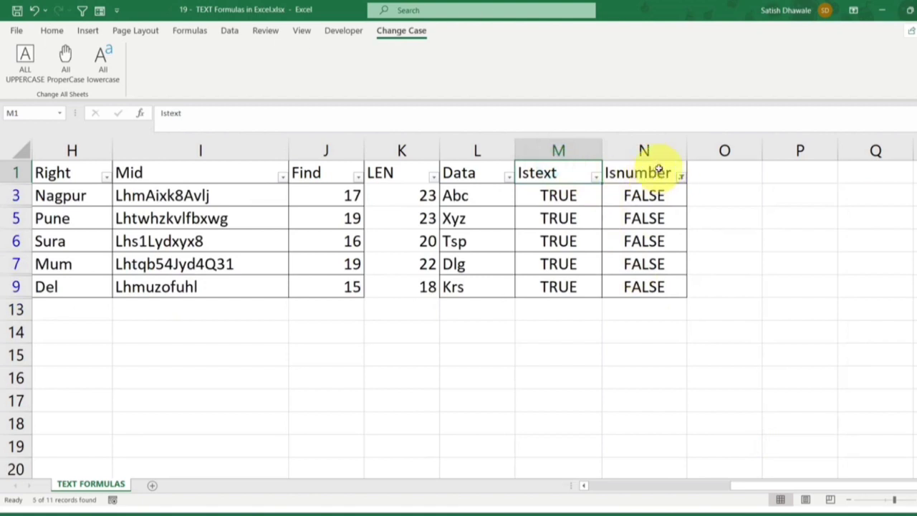
key(ctrl+shift+l)
Compare the Data values with the Istext column and inspect the M2 formula without changing it
click(500, 169)
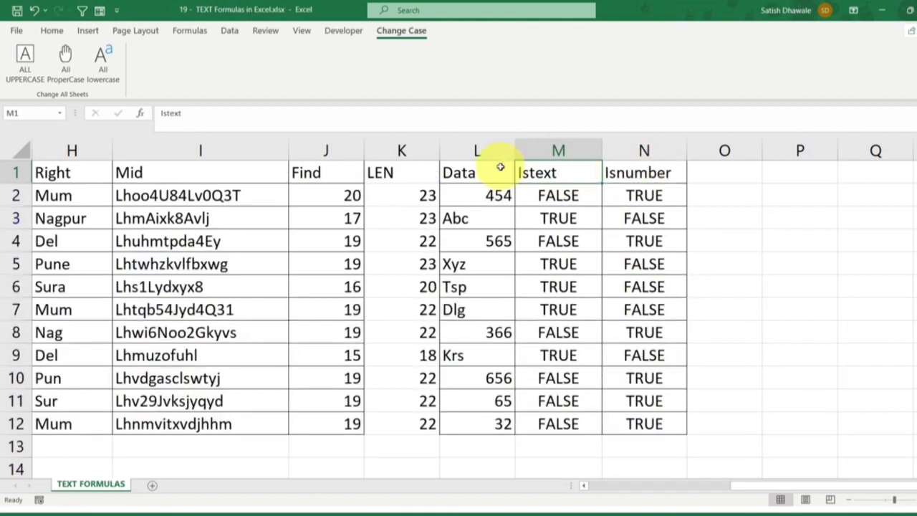
drag(500, 167, 492, 401)
drag(565, 173, 537, 329)
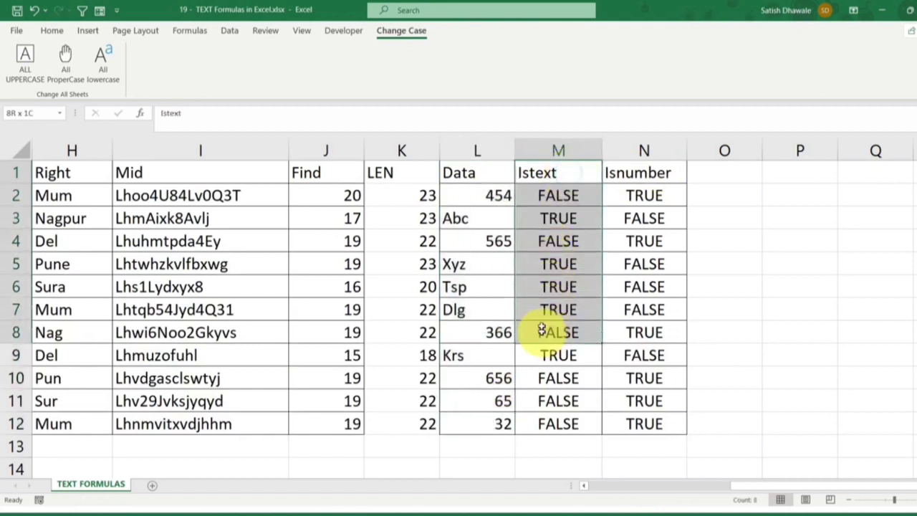
click(493, 199)
drag(481, 262, 481, 306)
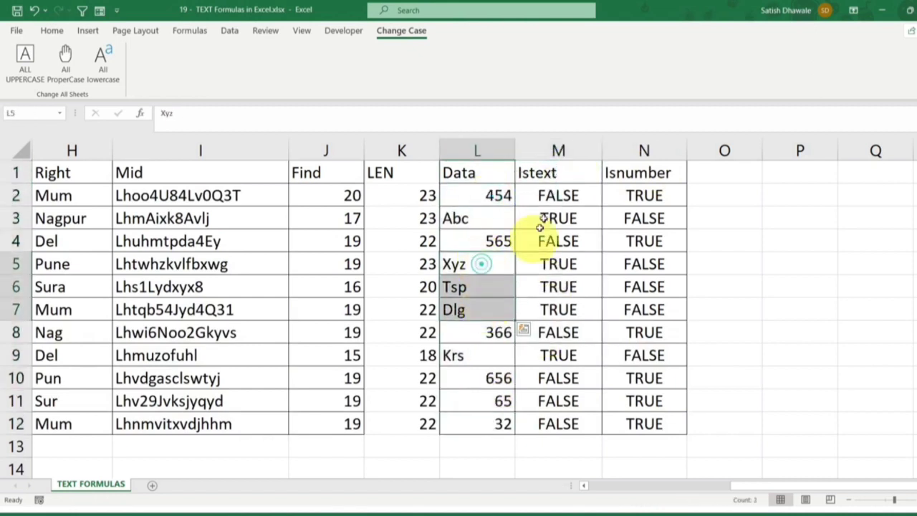
double_click(552, 195)
key(Escape)
click(347, 202)
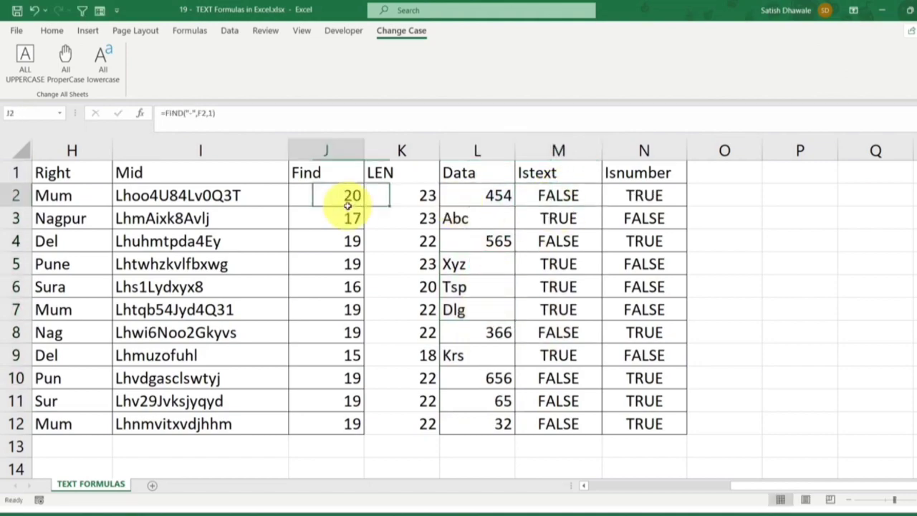